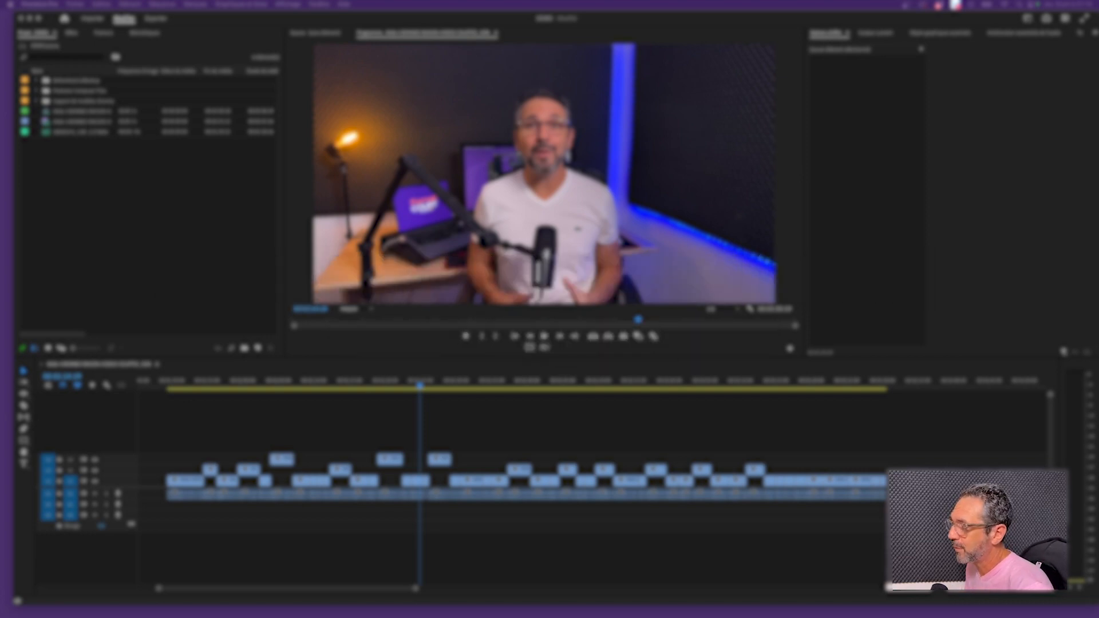
Step: Switch to Chrome and look over the Premiere Composer plug-in page on misterhorse.com
key("super+Tab")
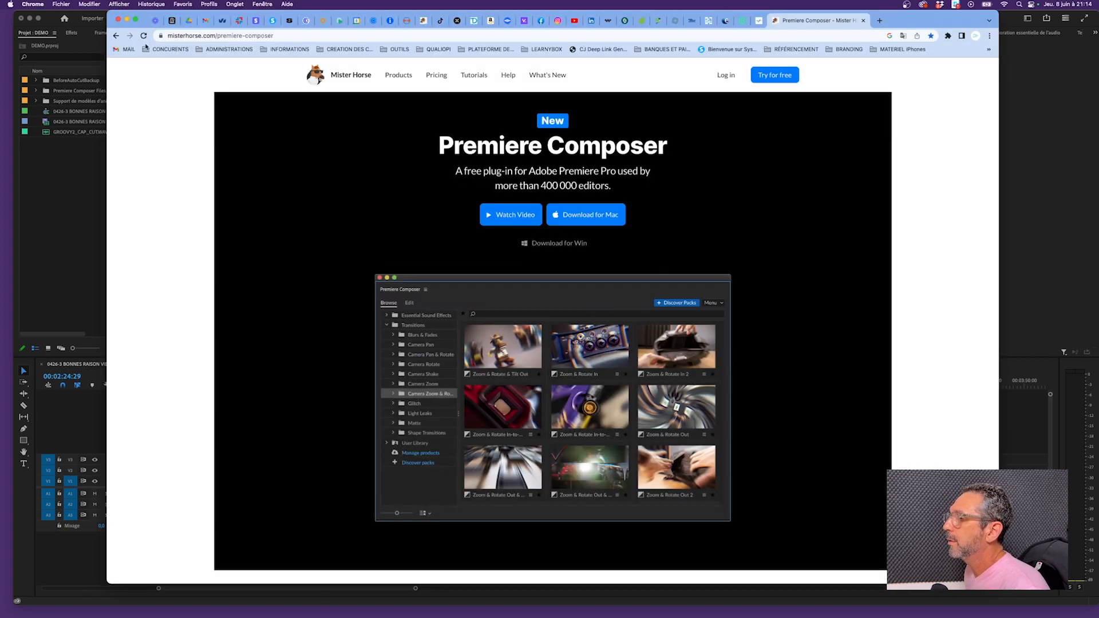
left_click(115, 36)
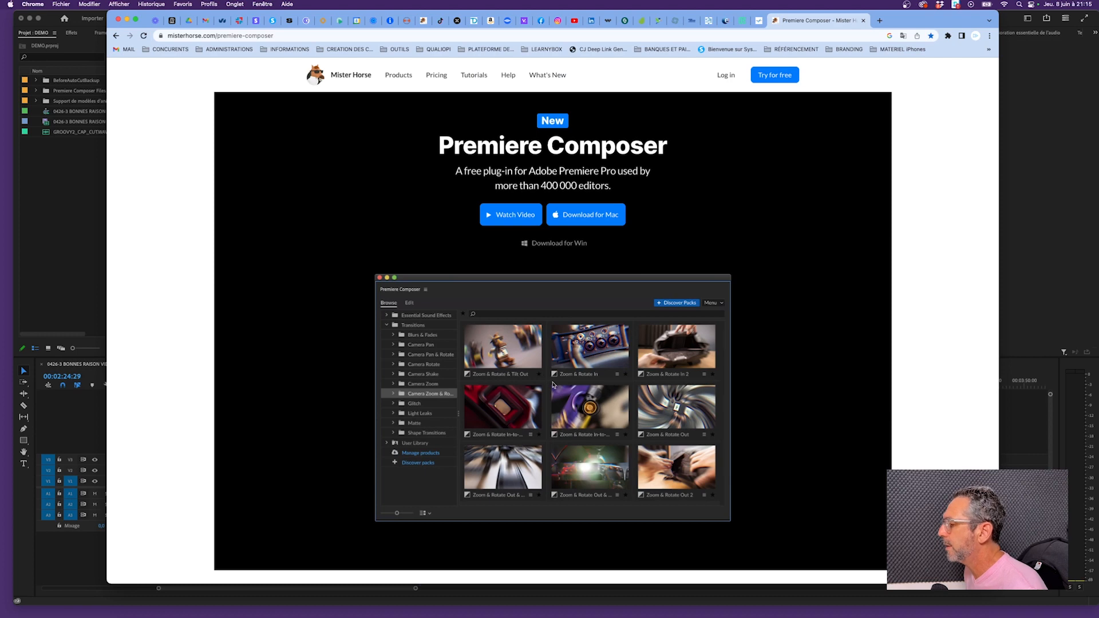
scroll(470, 345, "down", 5)
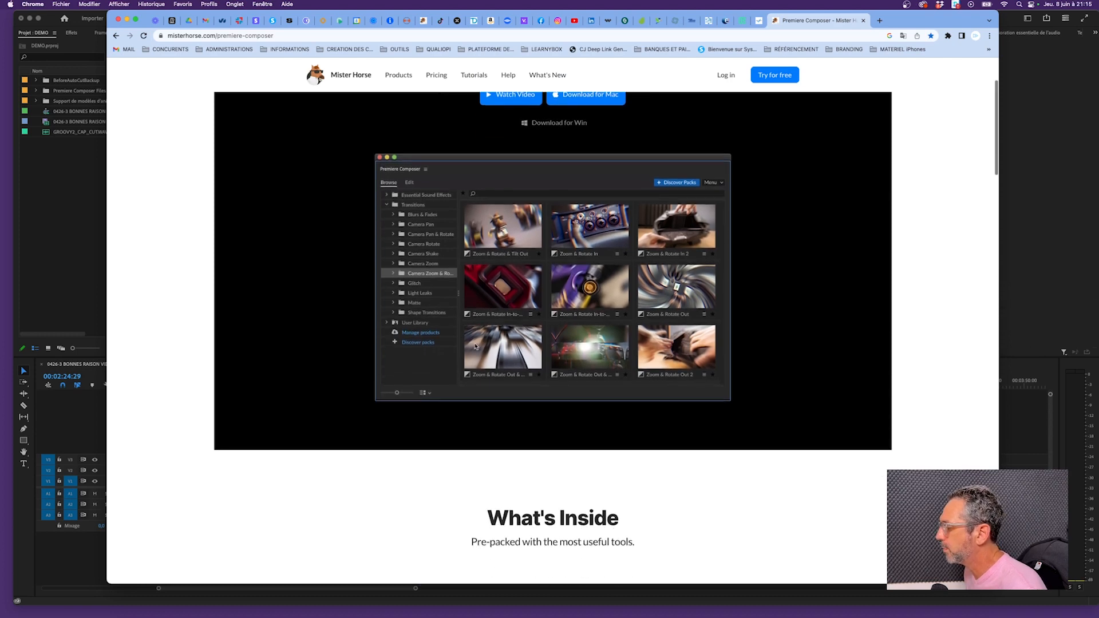
scroll(475, 346, "up", 5)
scroll(475, 346, "down", 2)
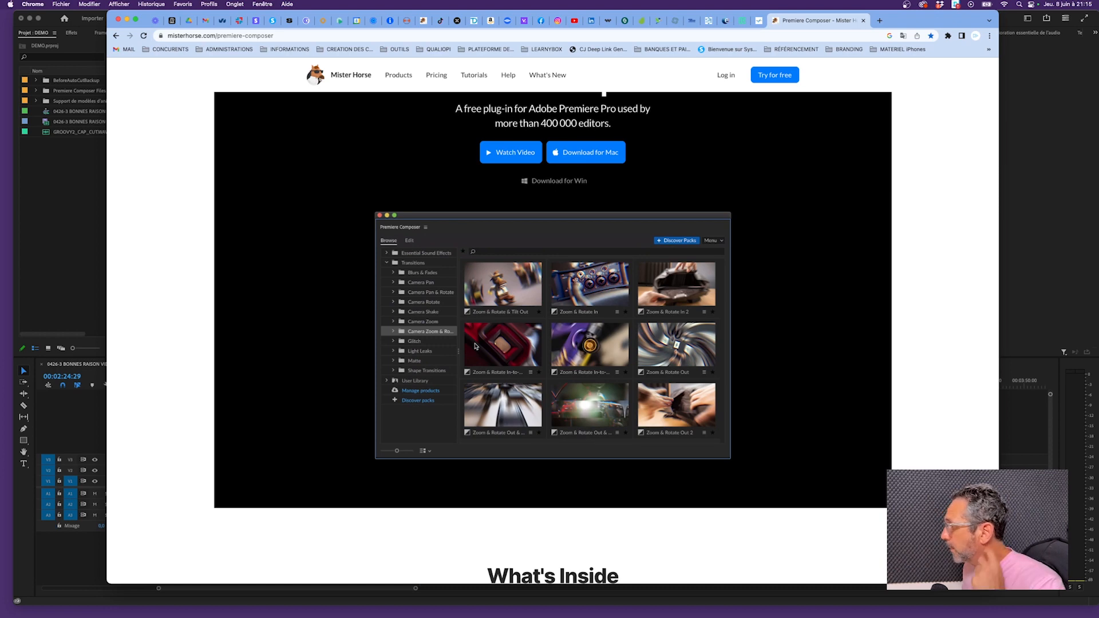
Step: Switch back to Premiere Pro and open the Premiere Composer extension
left_click(73, 280)
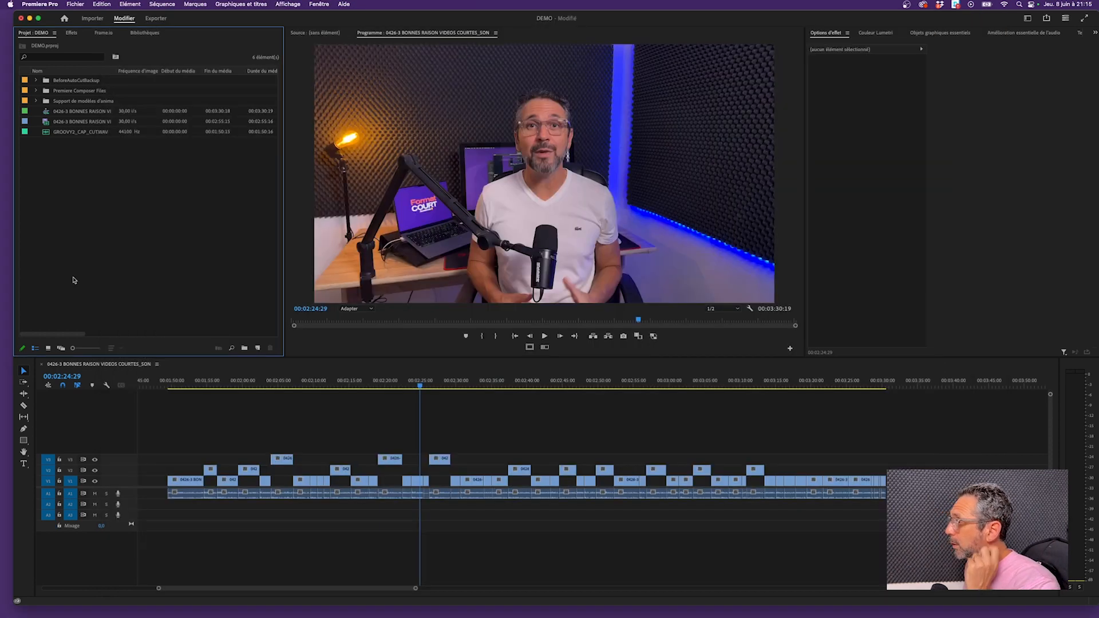
scroll(283, 21, "up", 5)
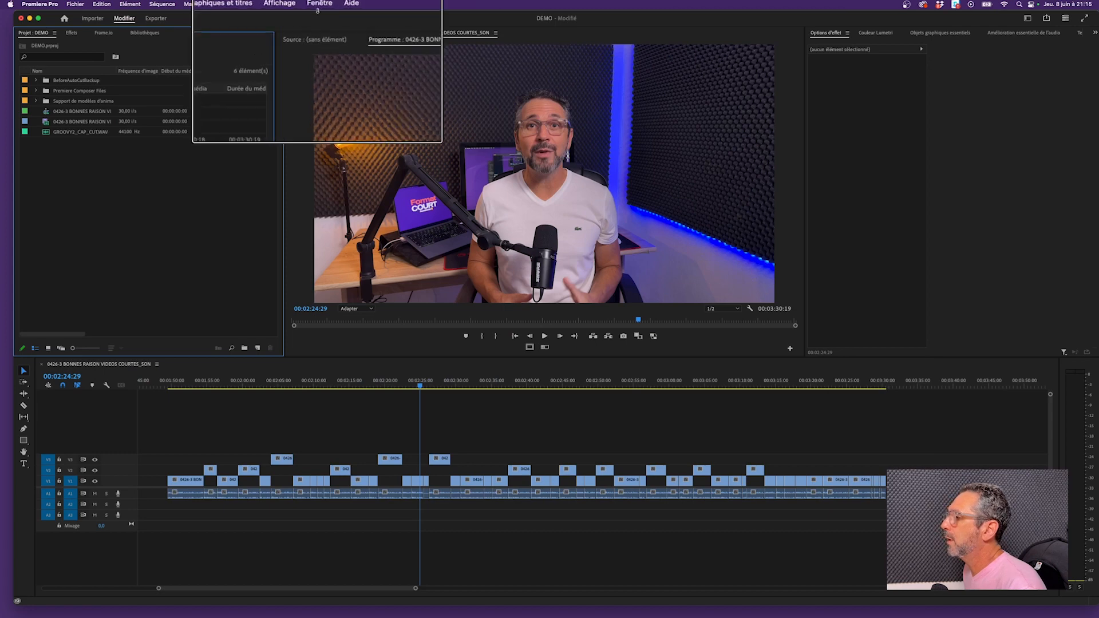
scroll(337, 5, "up", 1)
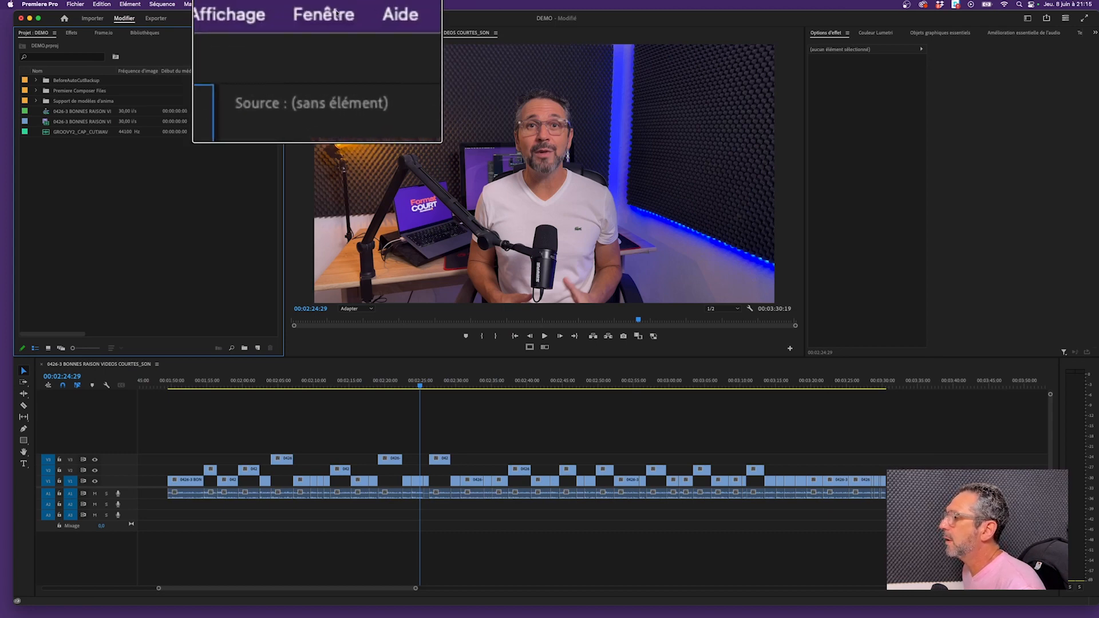
left_click(319, 5)
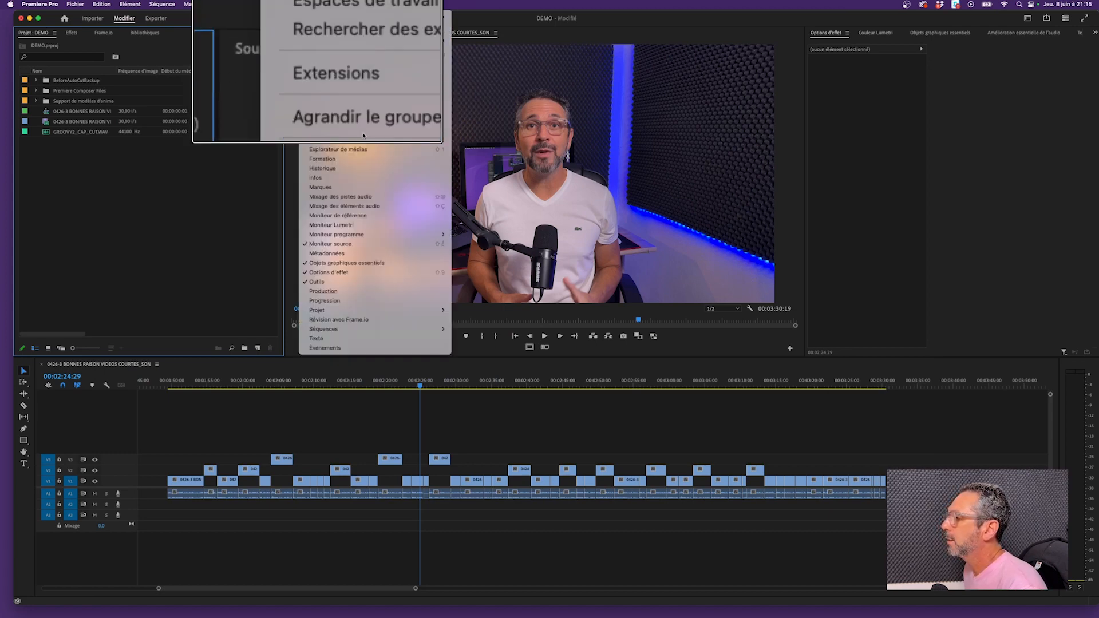
mouse_move(401, 37)
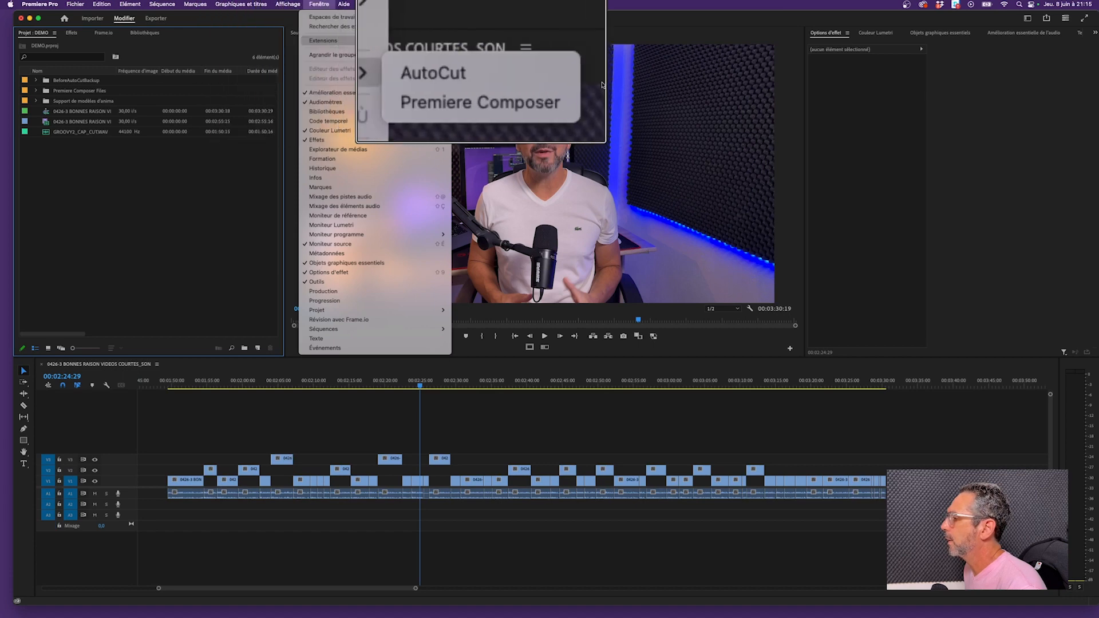
left_click(463, 106)
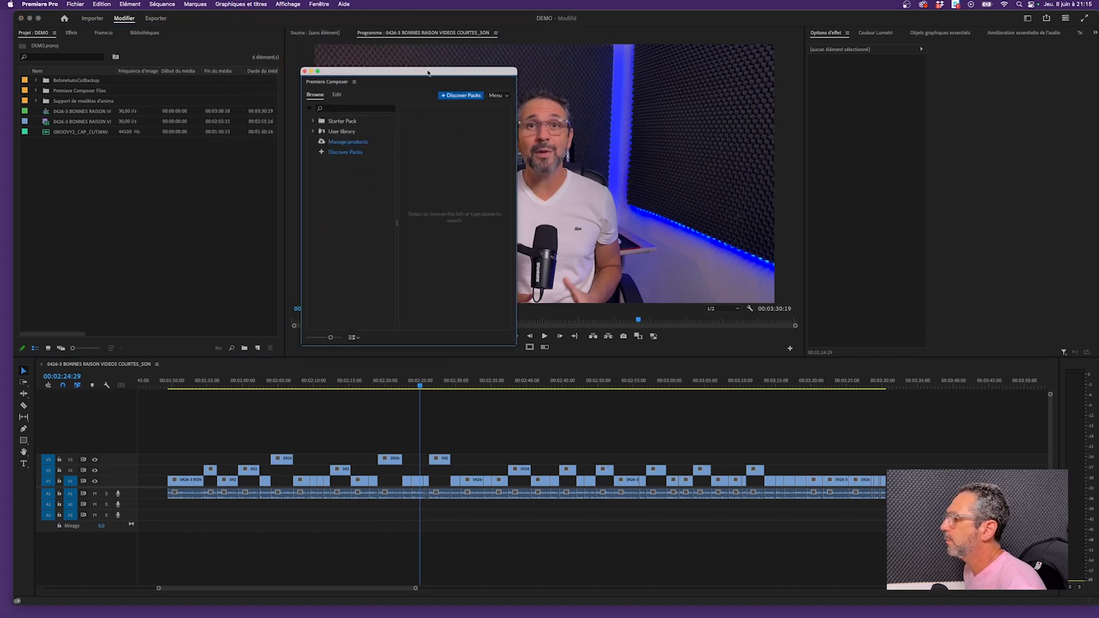
Step: Enlarge the Premiere Composer window and reposition it over the program monitor
left_click_drag(428, 73, 431, 72)
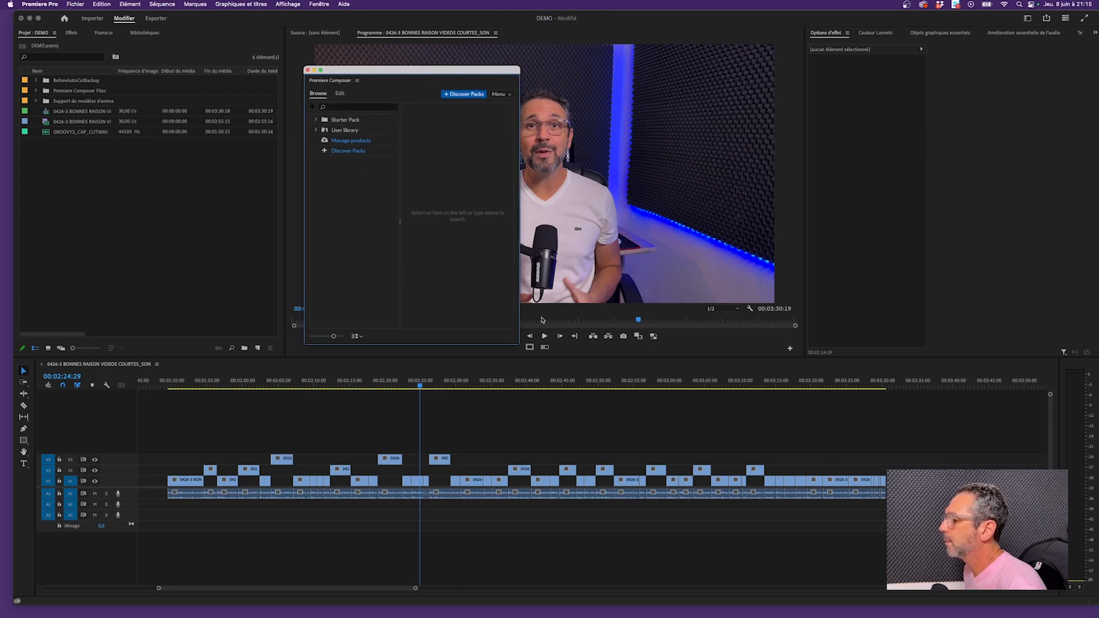
left_click_drag(520, 342, 695, 420)
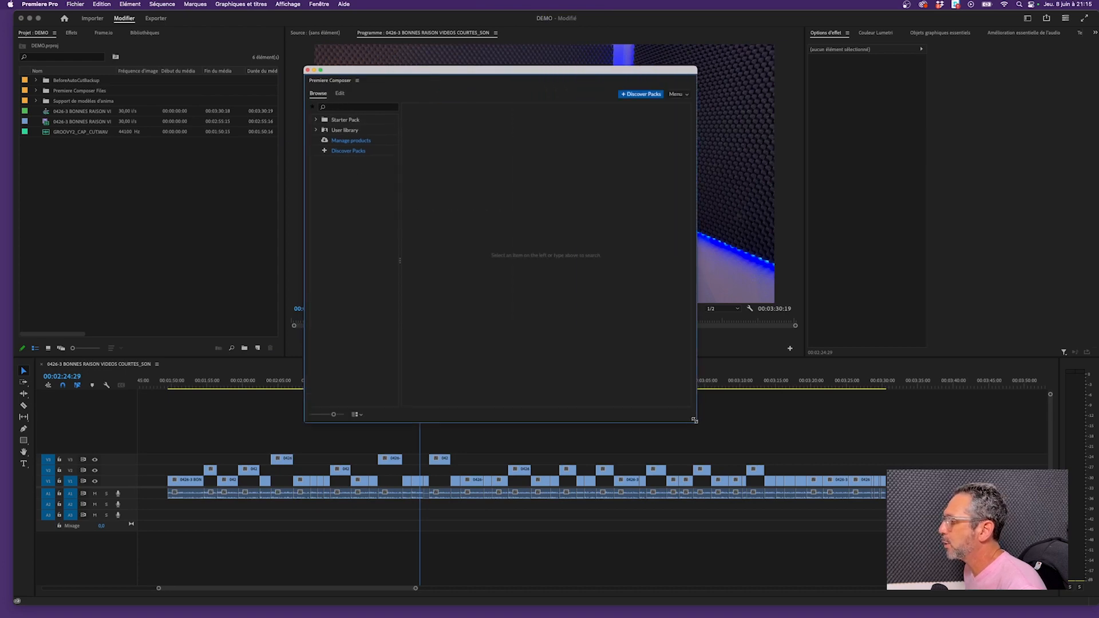
left_click_drag(601, 72, 752, 47)
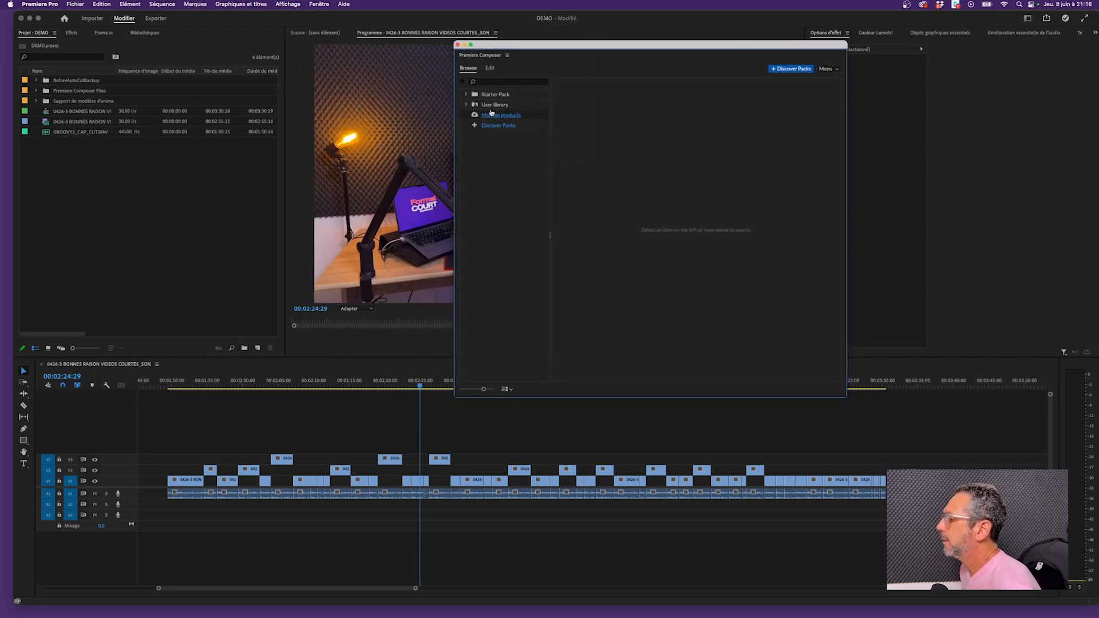
Step: Expand the Starter Pack and browse its Text Boxes, Text Presets and Transitions, enlarging the window to show all the transitions
scroll(491, 112, "up", 3)
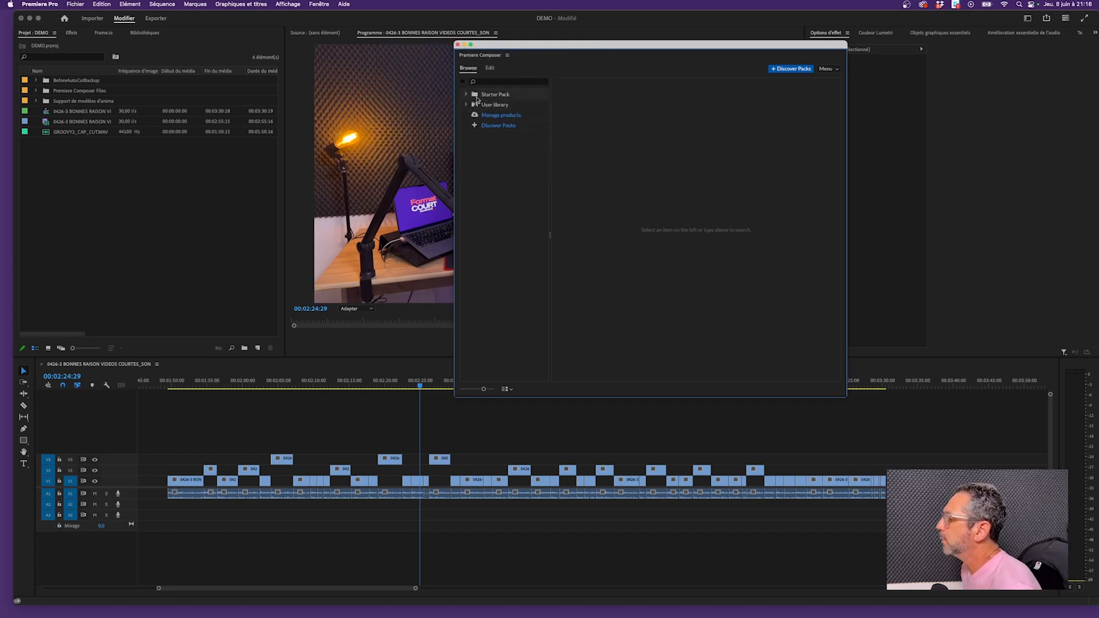
left_click(466, 95)
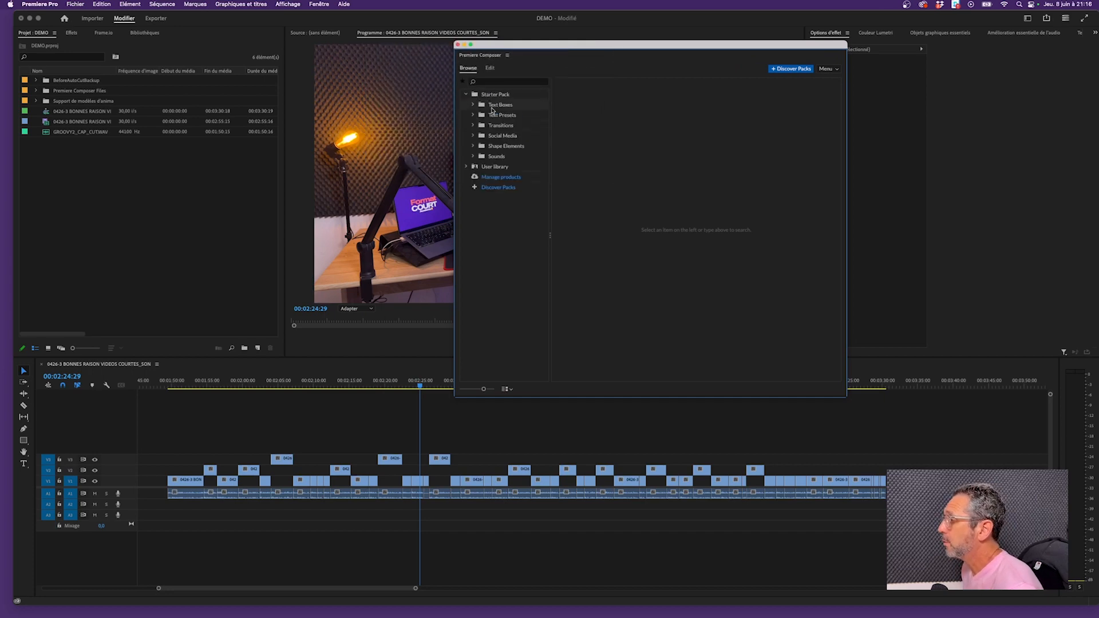
scroll(492, 111, "up", 3)
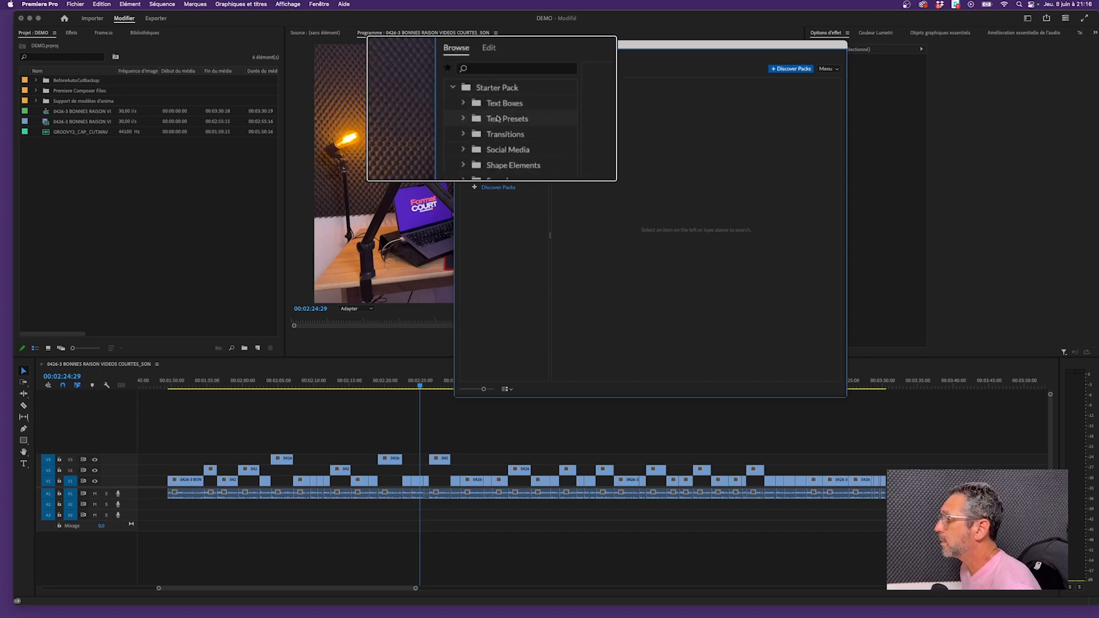
left_click(499, 105)
scroll(499, 106, "down", 3)
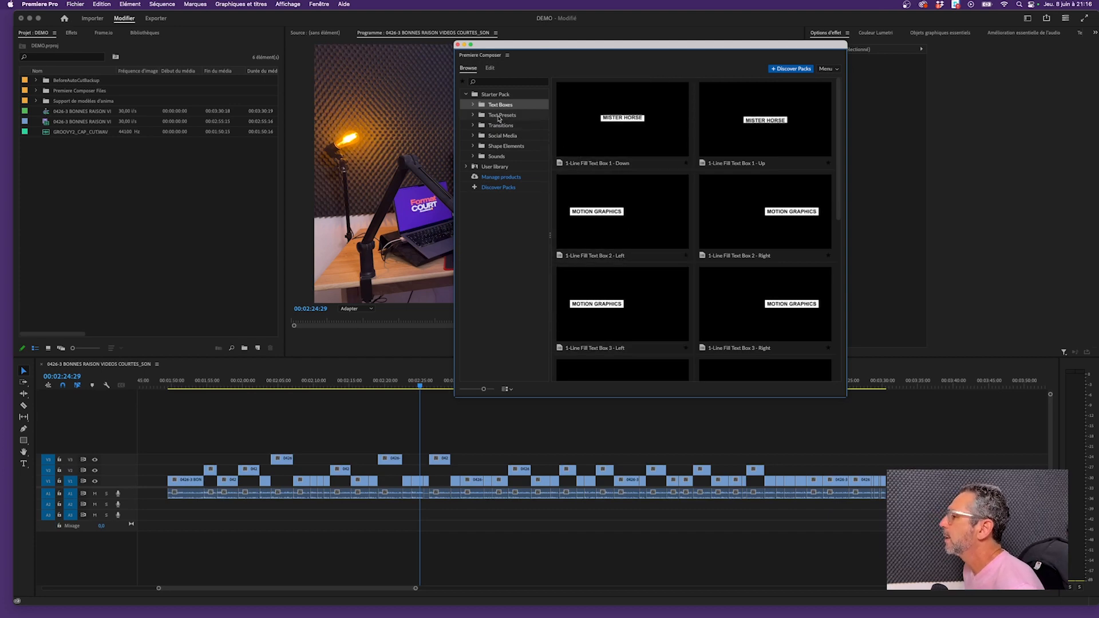
left_click(500, 117)
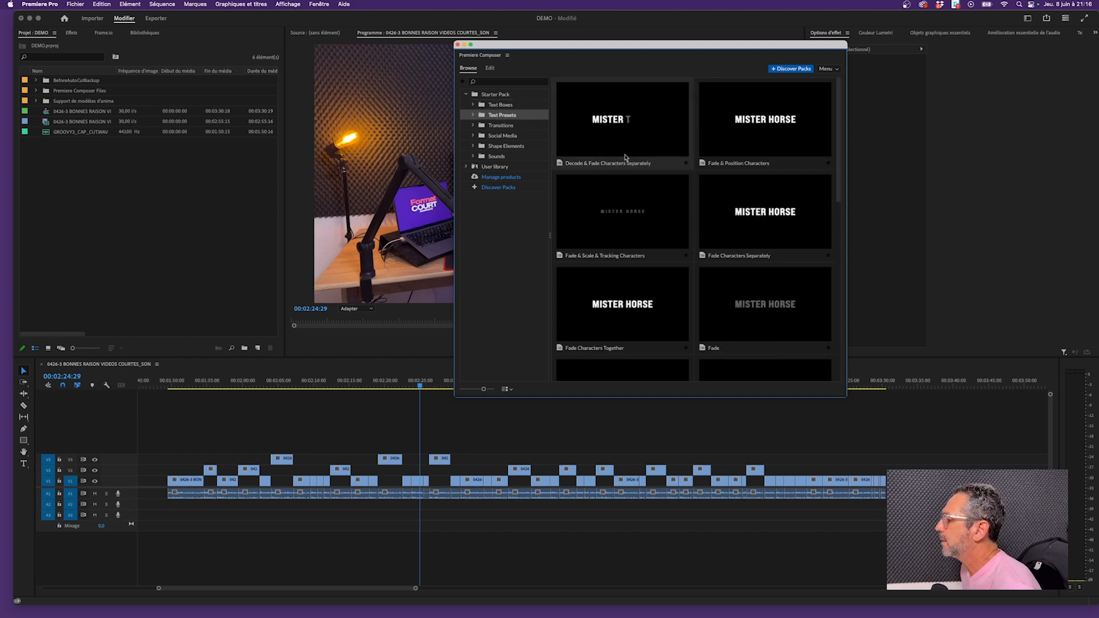
left_click(500, 126)
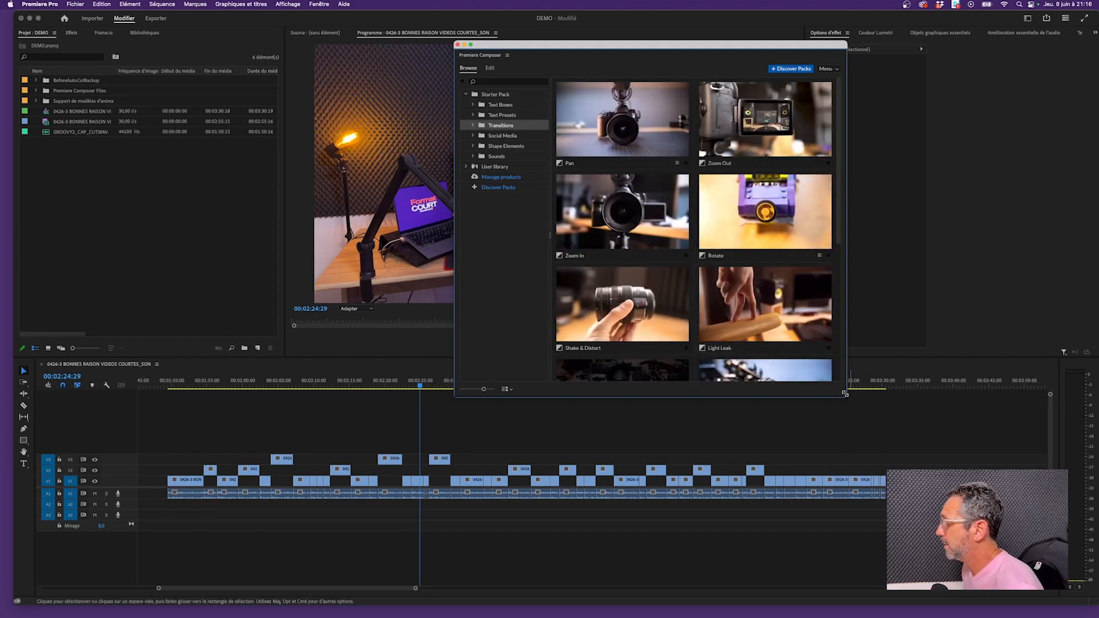
left_click_drag(846, 396, 879, 434)
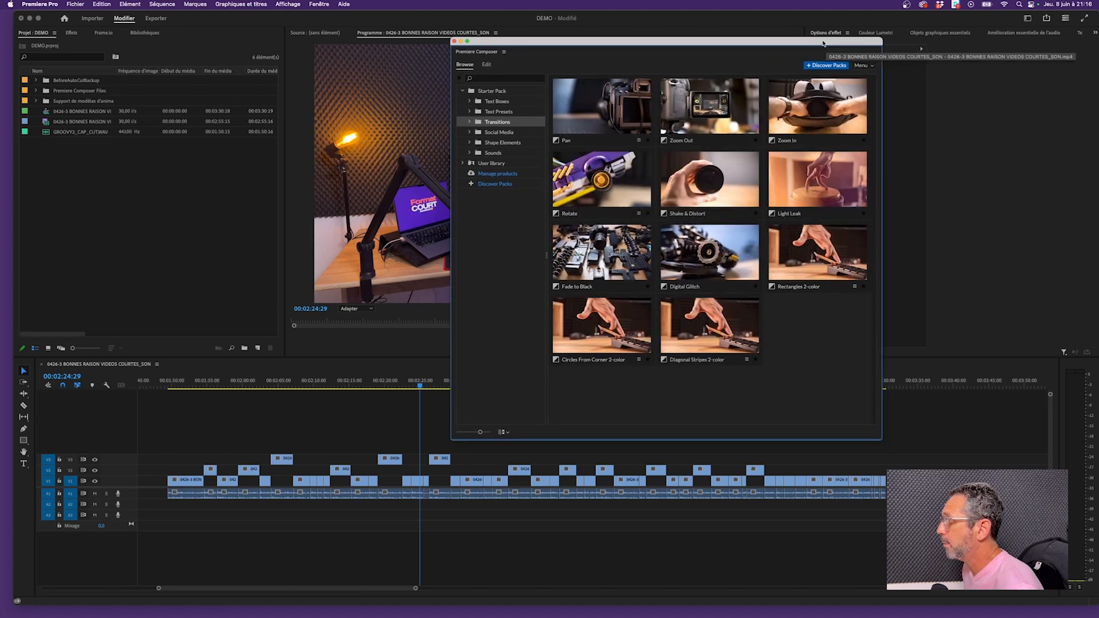
left_click_drag(833, 59, 800, 39)
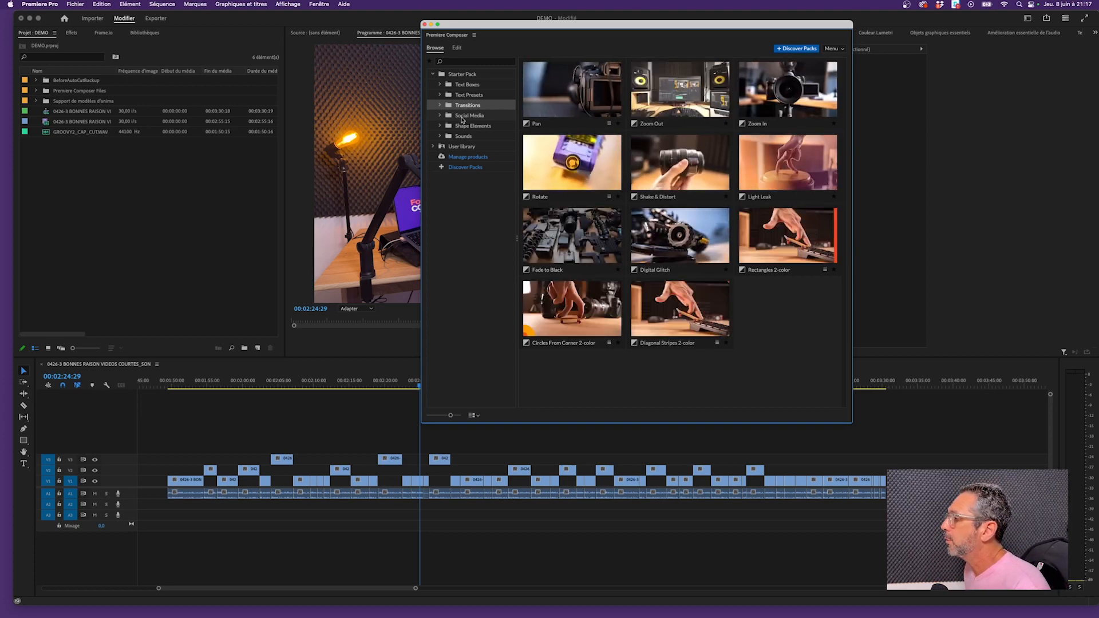
Step: Browse the Social Media, Shape Elements and Sounds categories of the Starter Pack
left_click(460, 117)
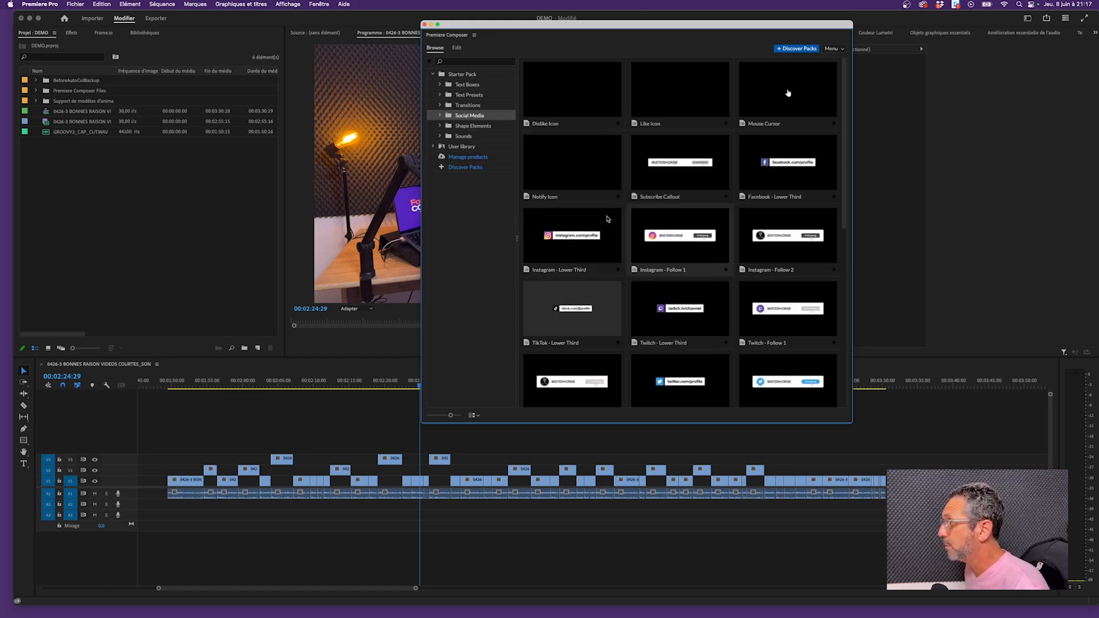
left_click(481, 126)
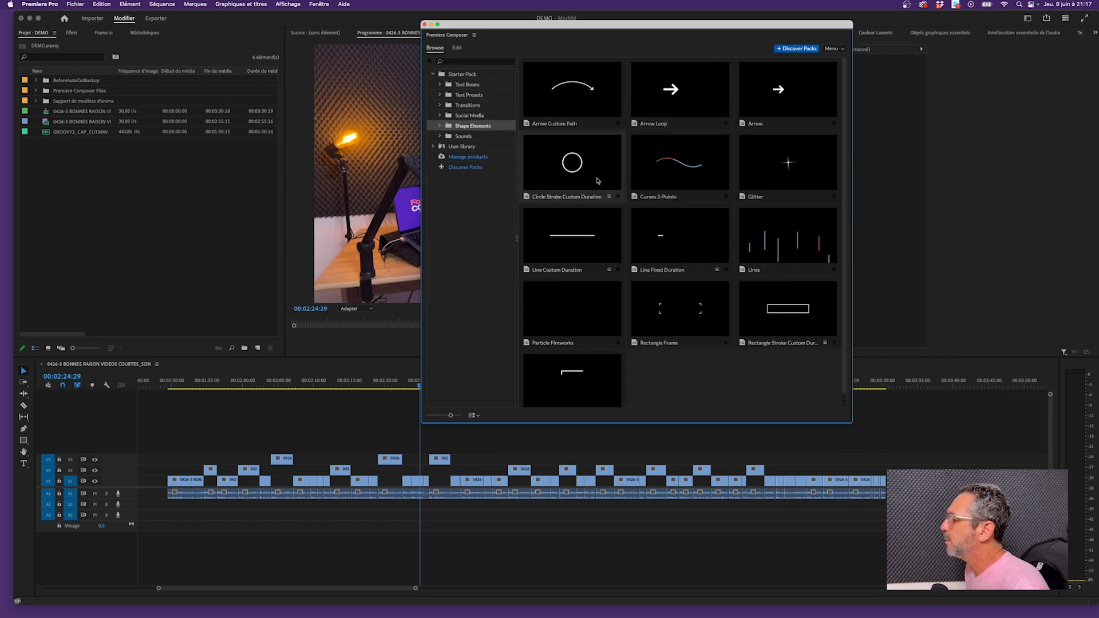
left_click(463, 137)
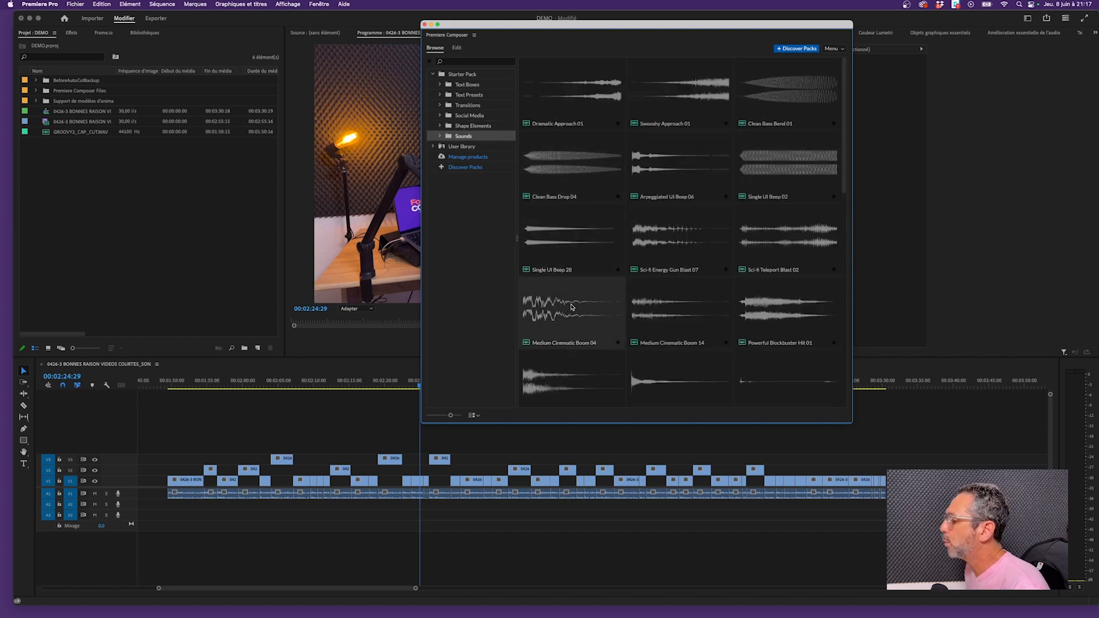
scroll(571, 307, "down", 1)
scroll(571, 307, "down", 10)
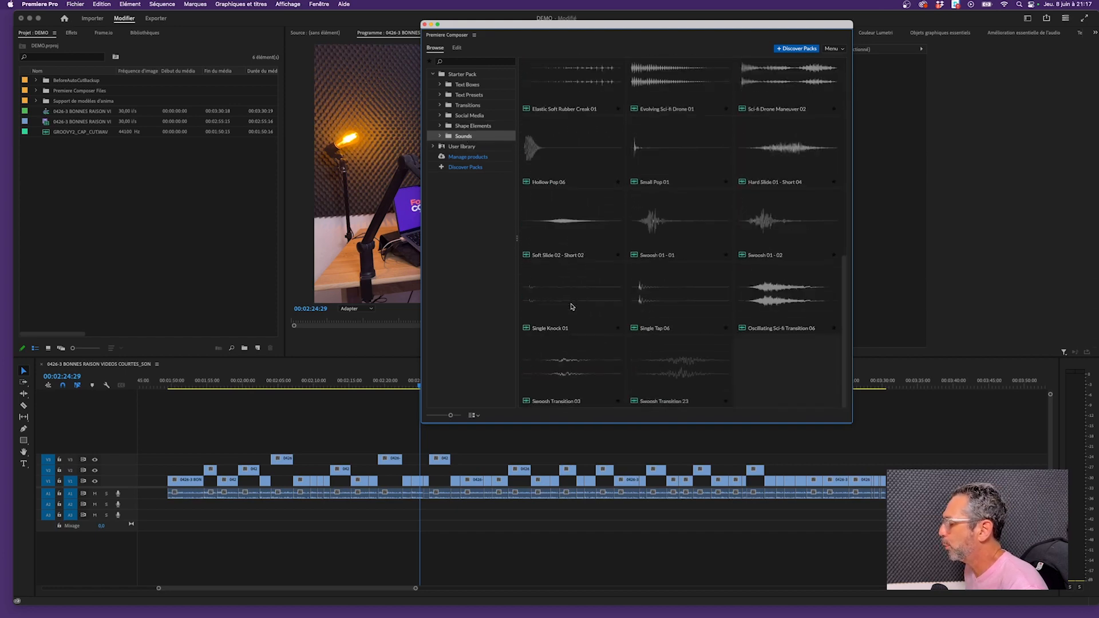
scroll(571, 307, "up", 10)
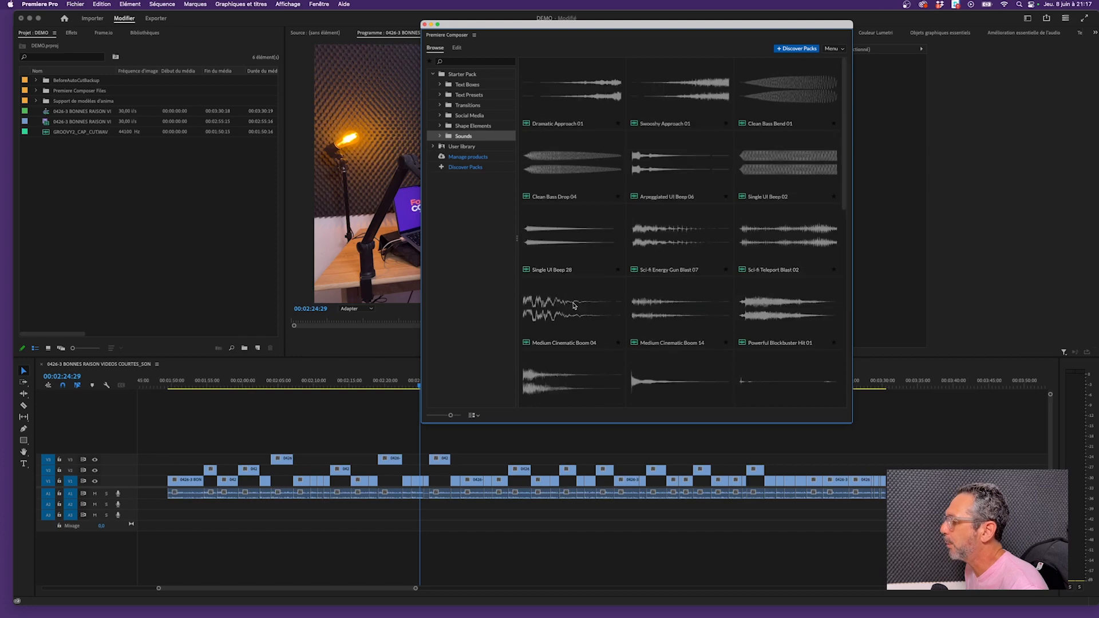
Step: Expand the Text Boxes category, preview several 1-Line Fill Text Box items individually, and return to the full category
left_click(465, 85)
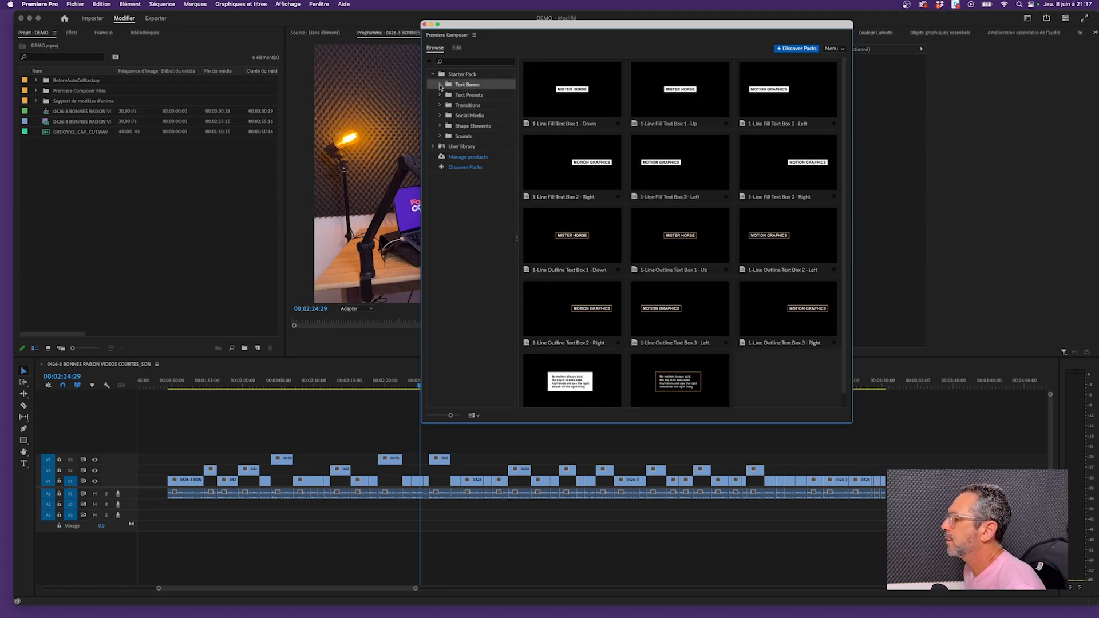
left_click(440, 86)
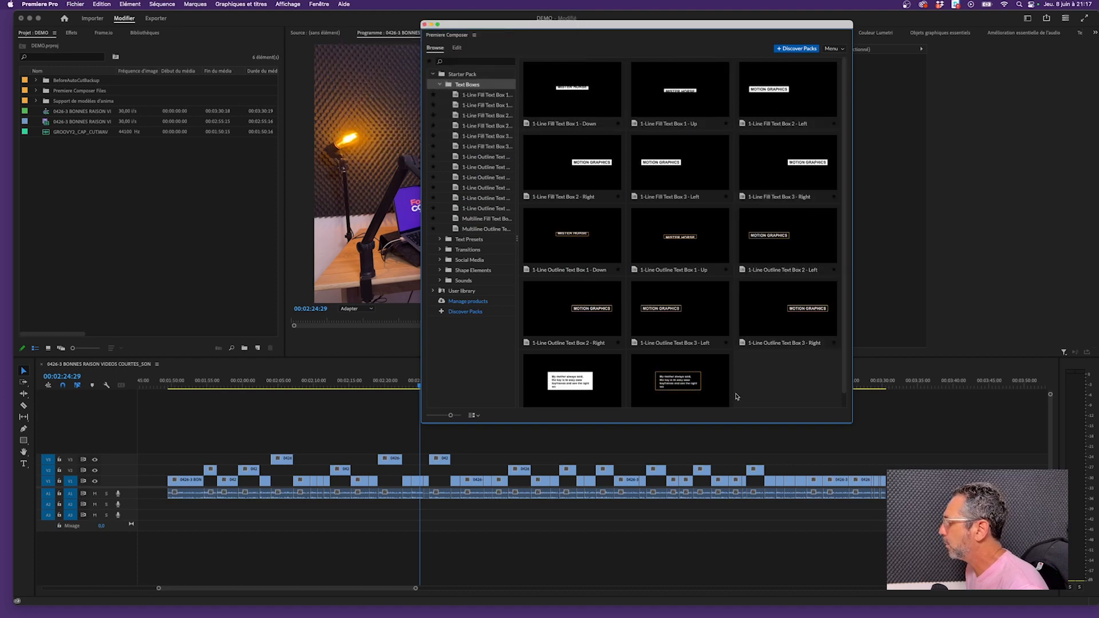
left_click_drag(851, 423, 873, 438)
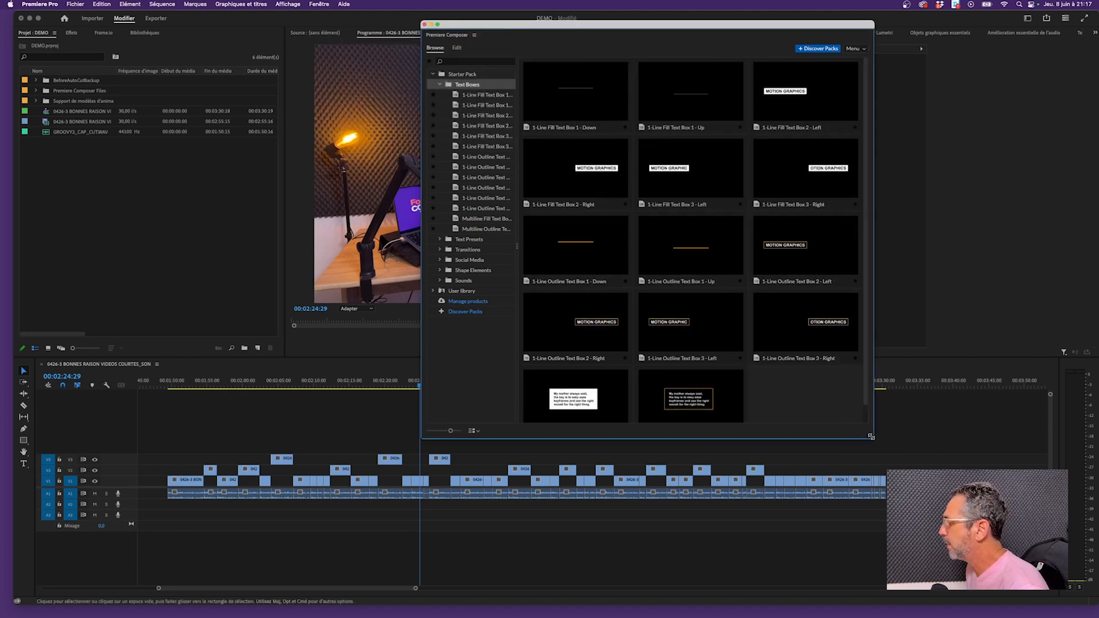
left_click(479, 95)
left_click(479, 106)
left_click(480, 116)
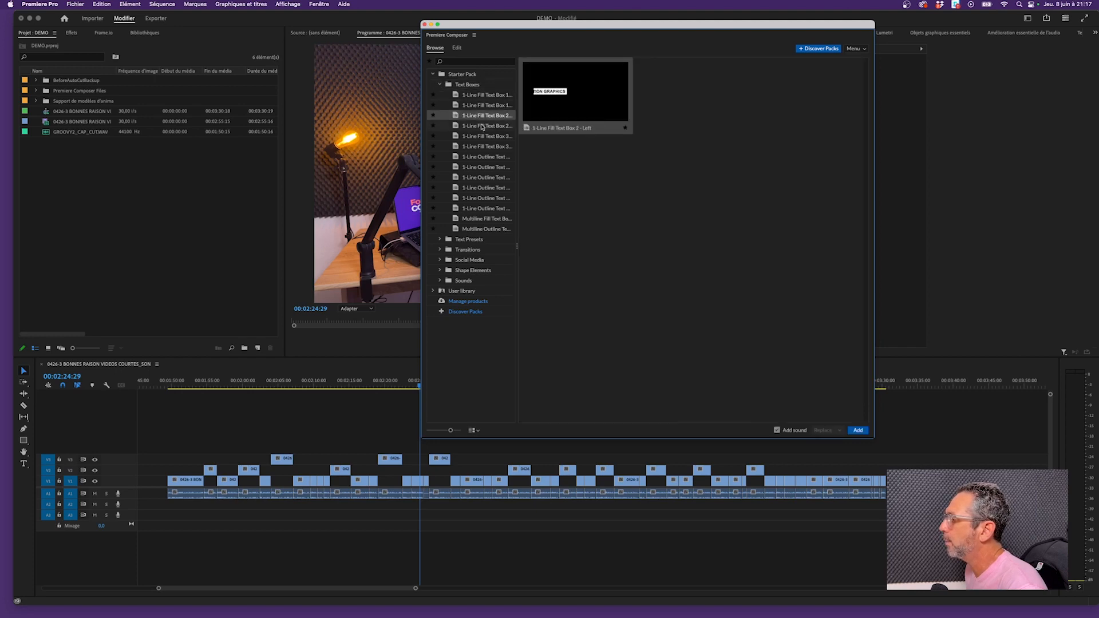
left_click(481, 126)
left_click(475, 84)
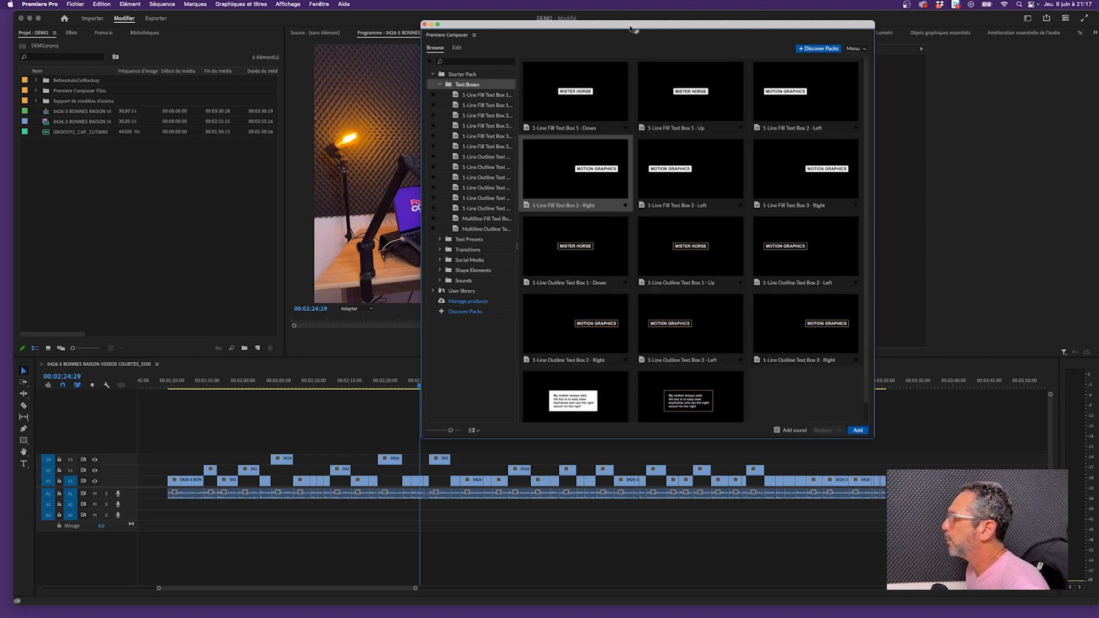
Step: Move the Premiere Composer window clear of the preview and place 1-Line Fill Text Box 3 - Right on track V3 just before 00:03:00:00
left_click_drag(628, 25, 535, 19)
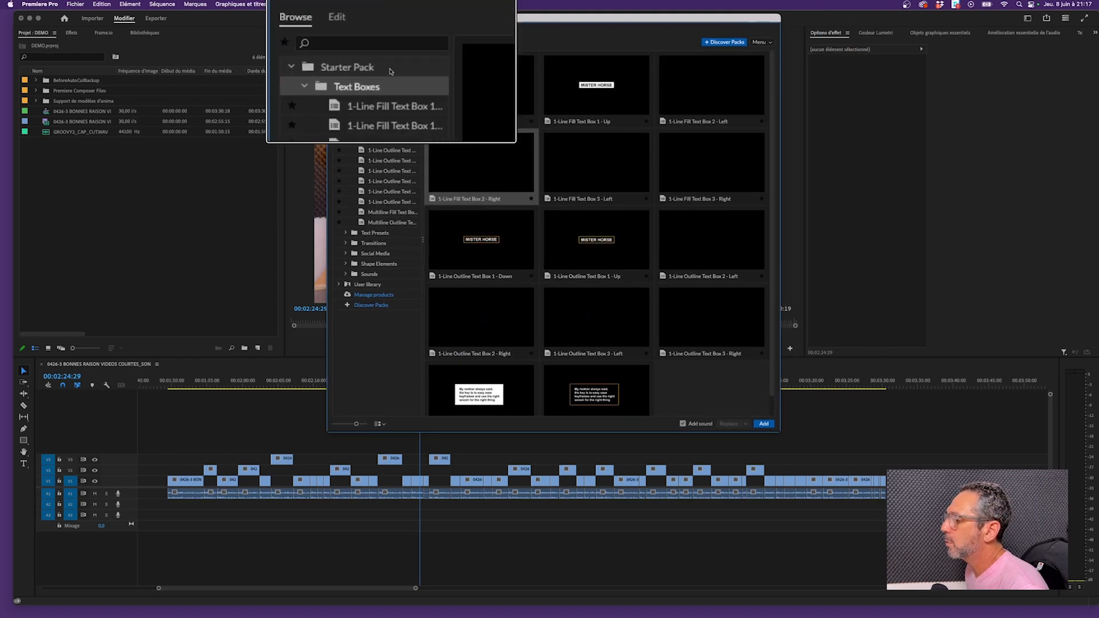
left_click_drag(704, 21, 411, 31)
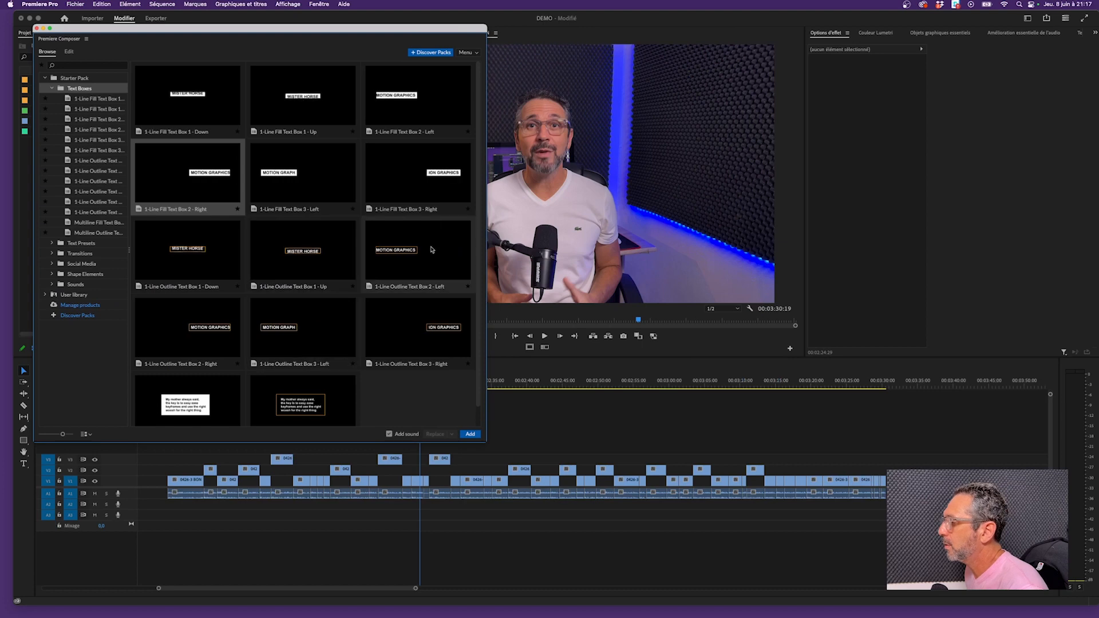
double_click(422, 183)
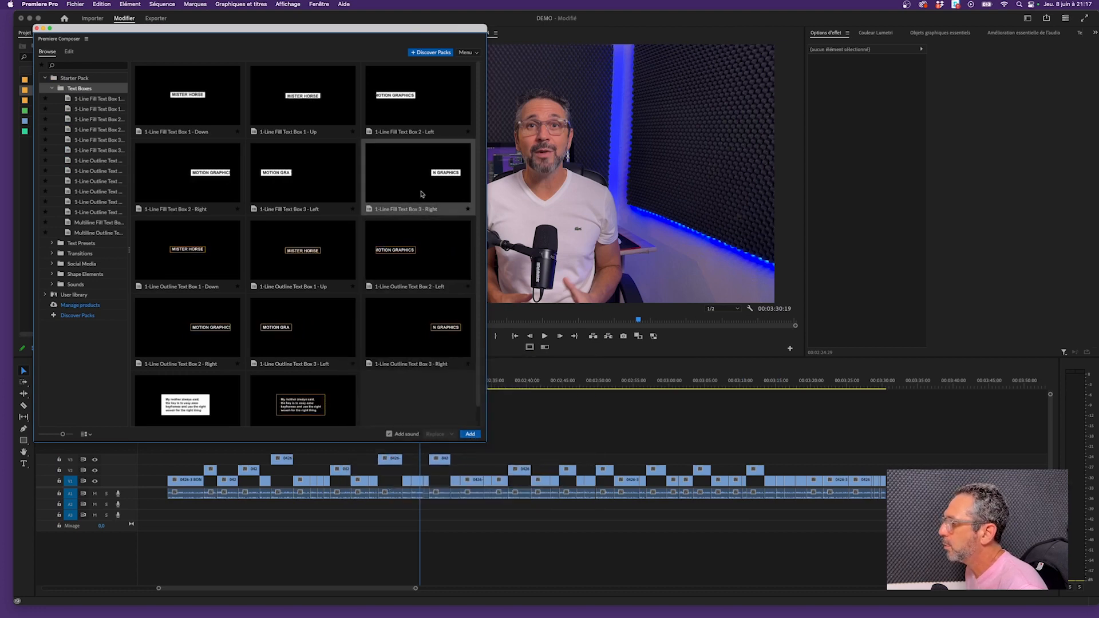
left_click_drag(464, 286, 654, 461)
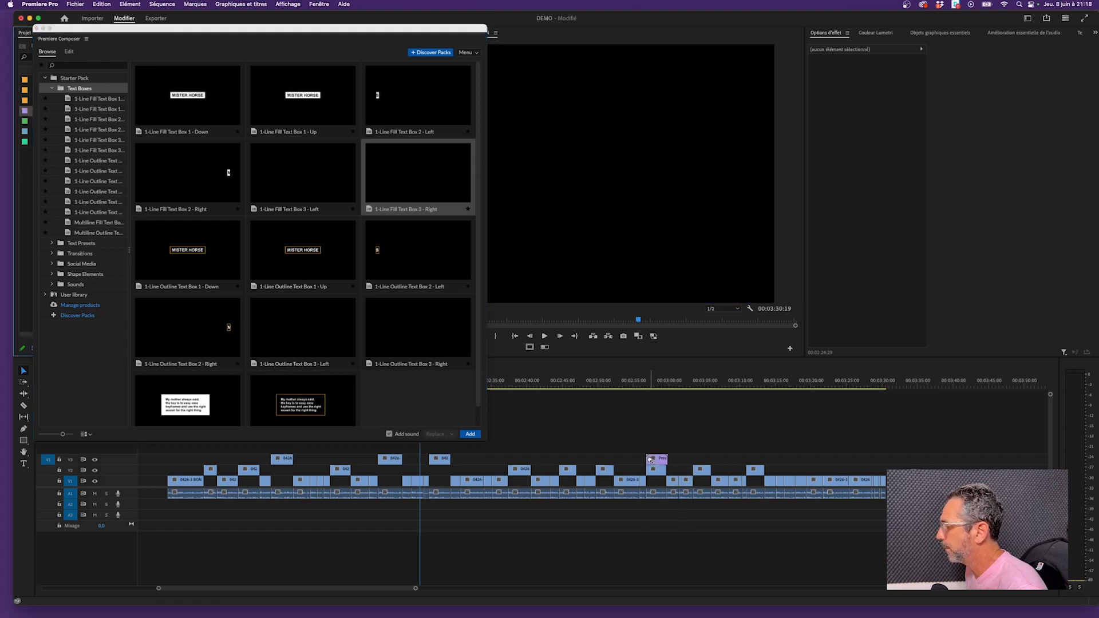
Step: Shrink the Premiere Composer window, move it clear of the preview, and play the new text box animation from just before 00:02:57:02
left_click_drag(657, 387, 649, 388)
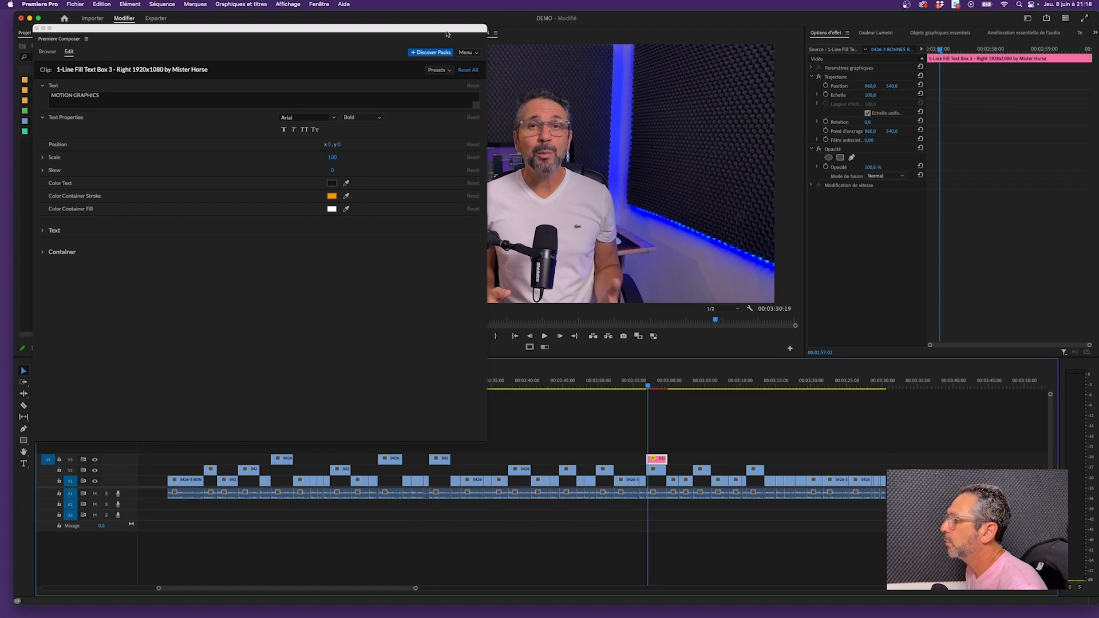
left_click_drag(447, 30, 458, 101)
left_click_drag(498, 509, 338, 403)
left_click_drag(324, 104, 267, 66)
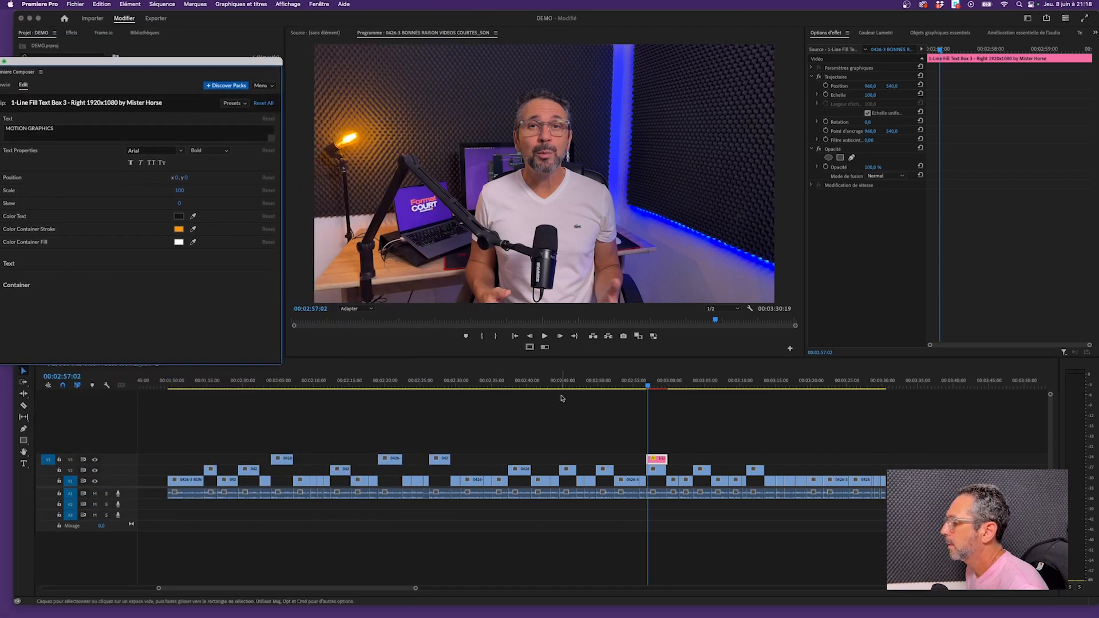
left_click(647, 410)
key("space")
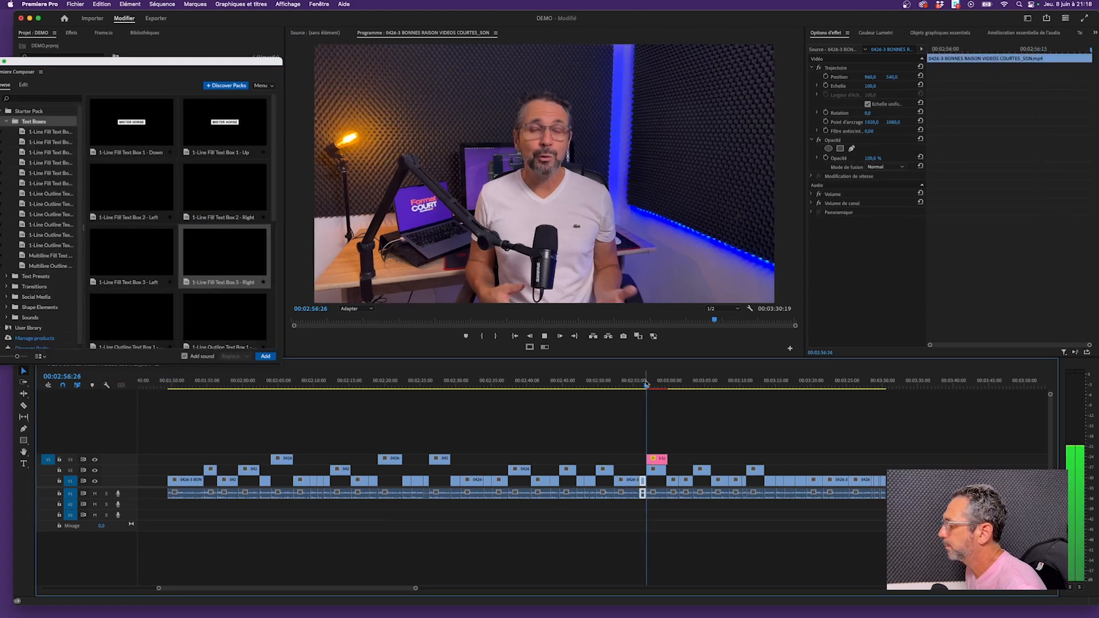
key("space")
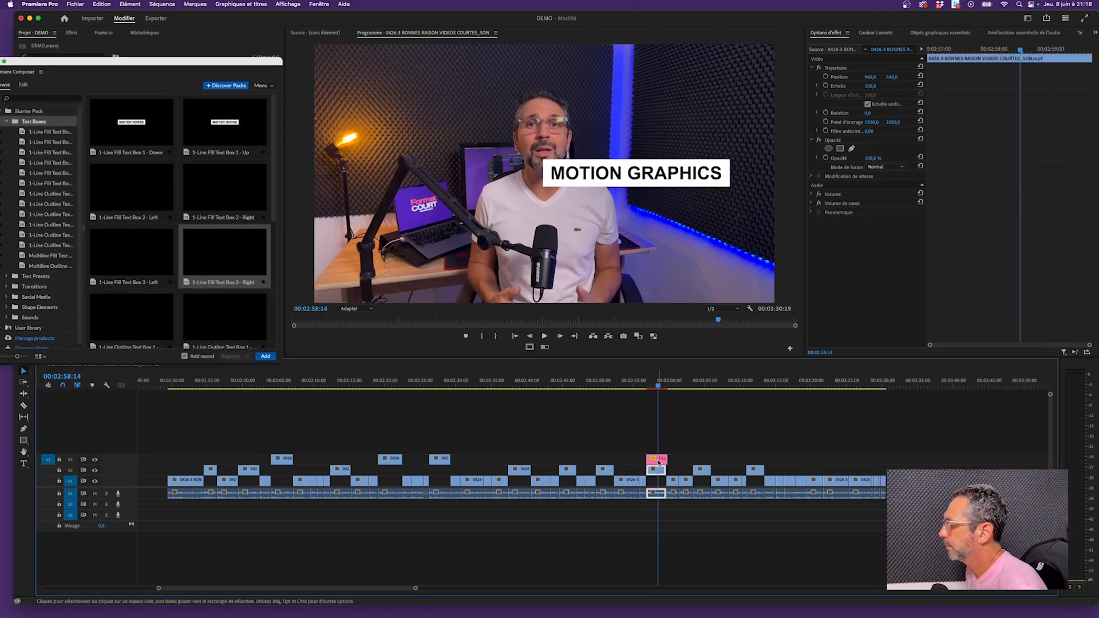
Step: Replace the text of the 1-Line Fill Text Box 3 - Right clip with TEXTE in Premiere Composer
left_click(658, 460)
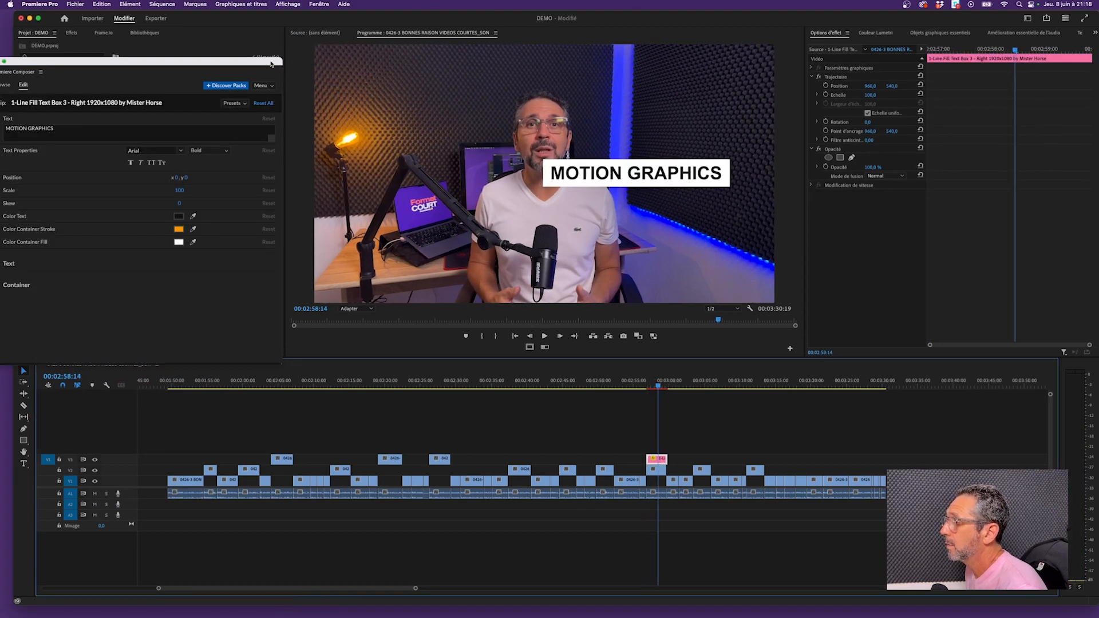
left_click_drag(271, 64, 334, 68)
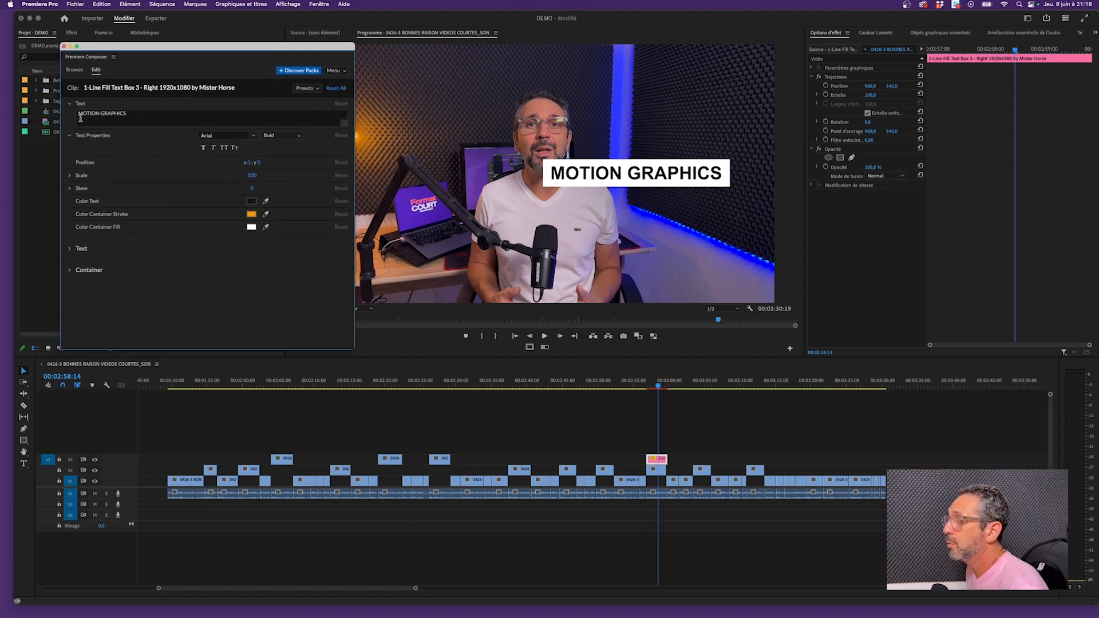
left_click_drag(128, 115, 74, 114)
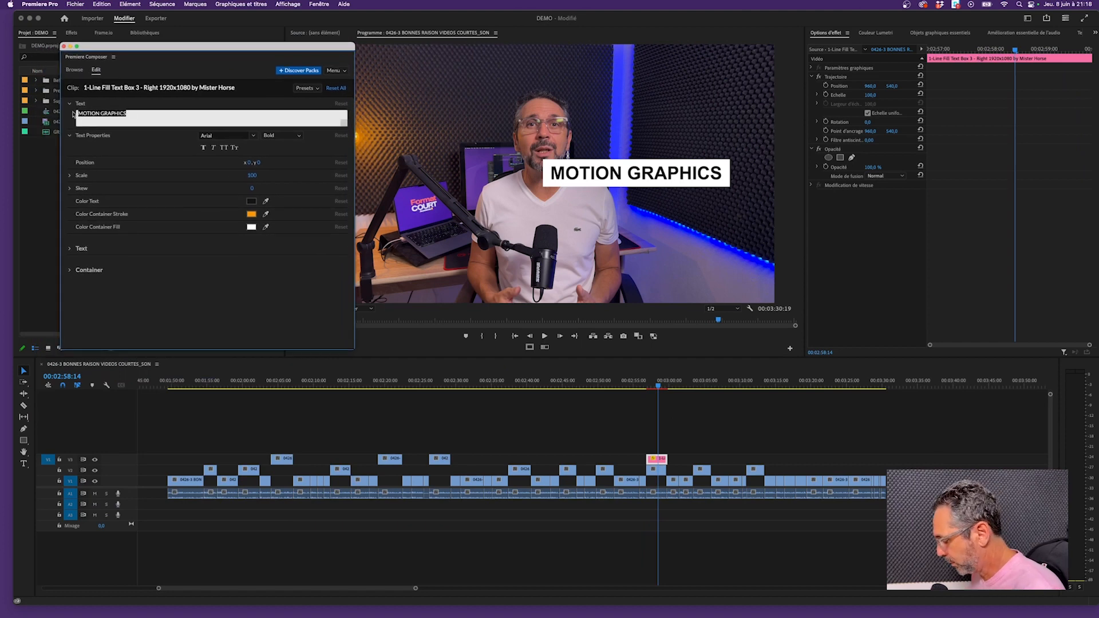
type("TEXTE")
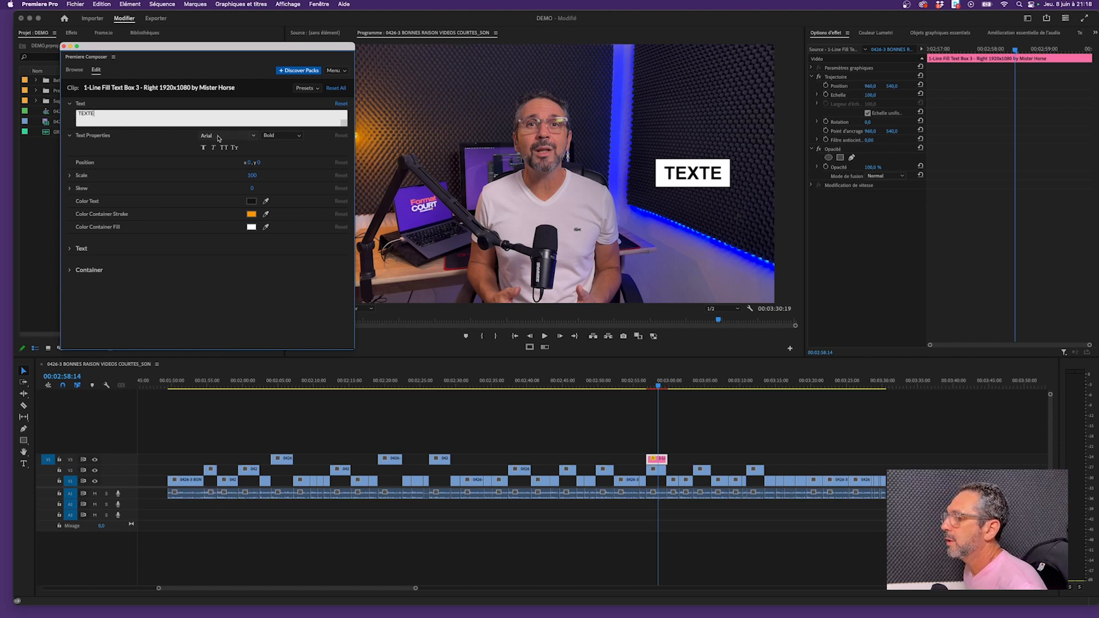
left_click(69, 105)
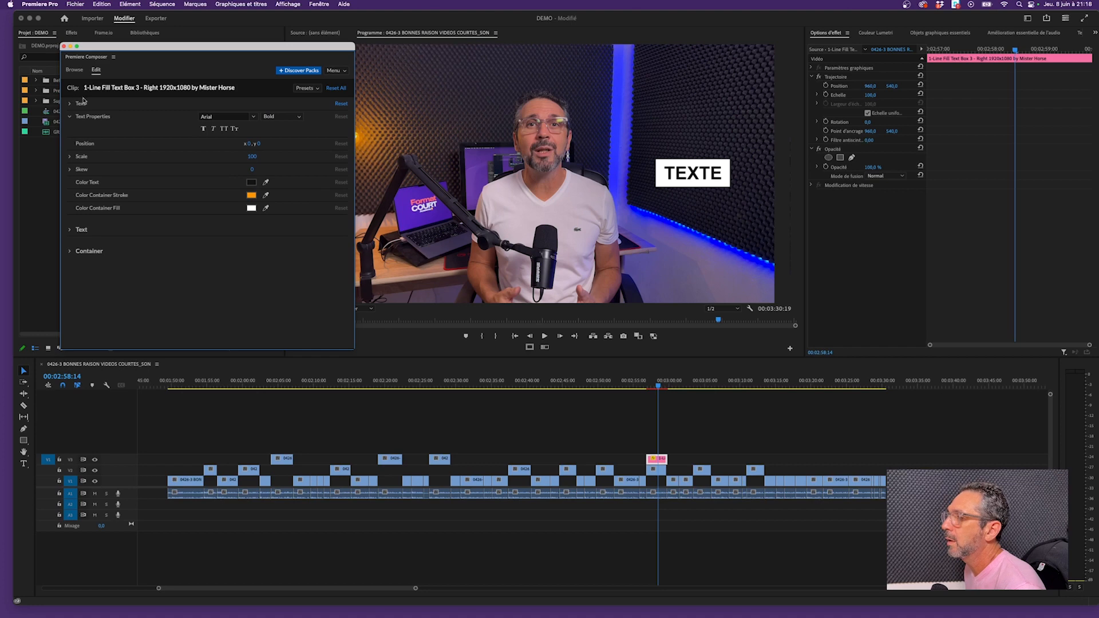
Step: Browse the Starter Pack's Text Presets and place Position & Mask Ease In - Bottom on track V3 near 00:03:04:00
left_click(74, 69)
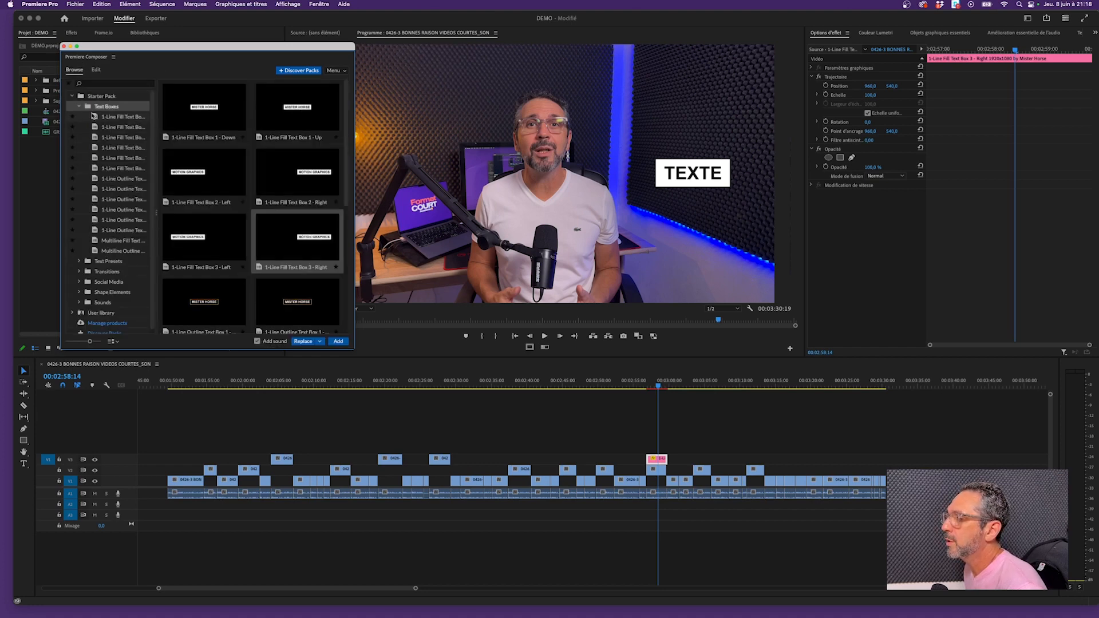
left_click(80, 106)
left_click(98, 117)
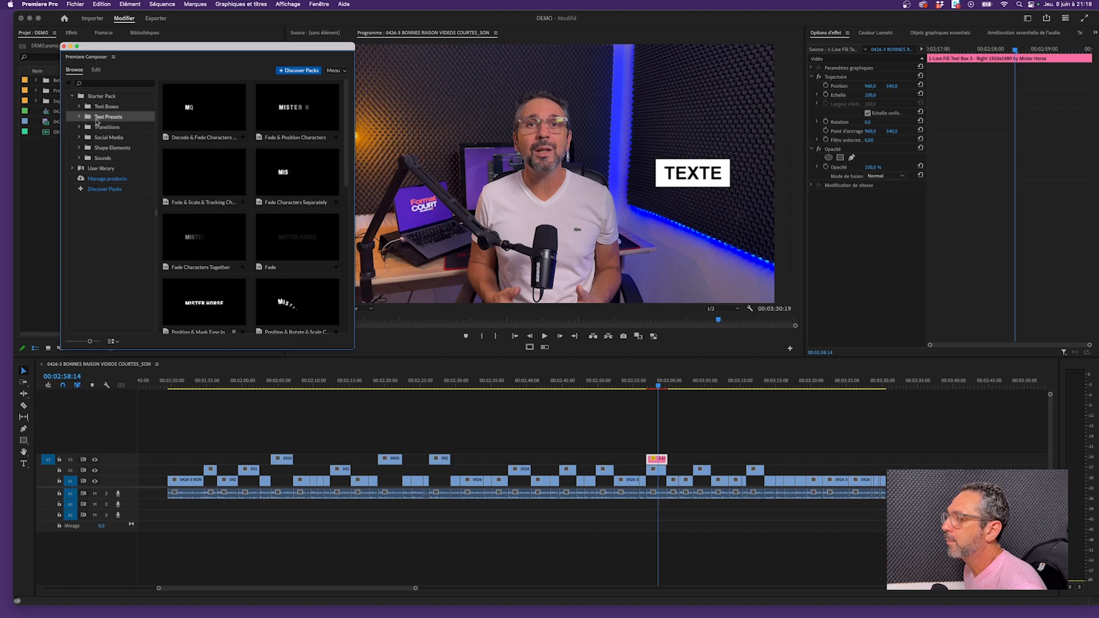
scroll(289, 189, "down", 5)
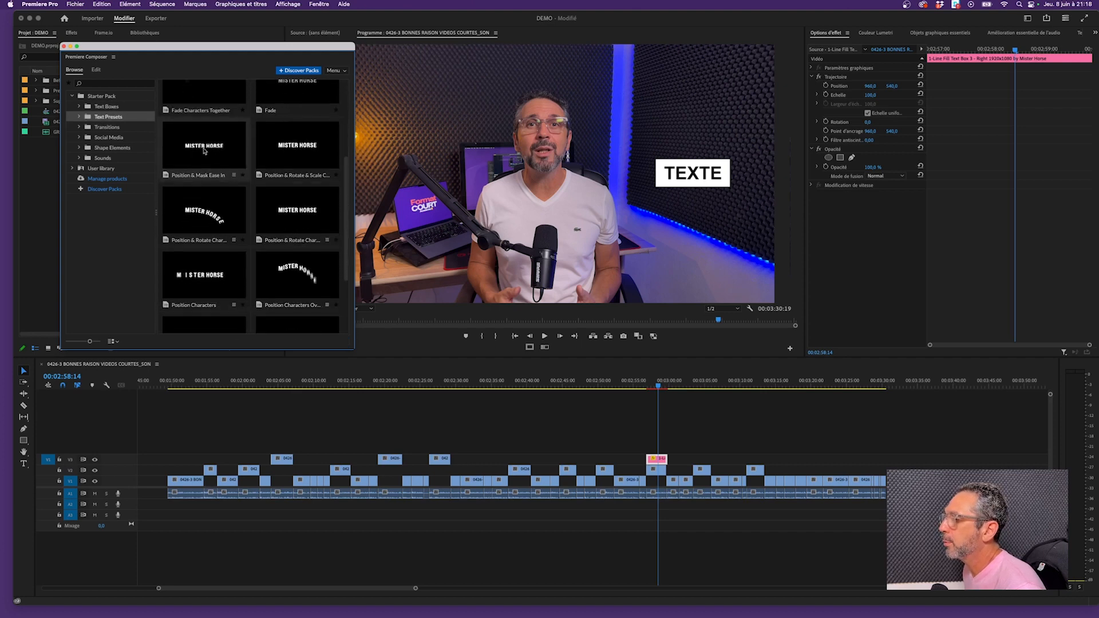
left_click_drag(211, 155, 702, 460)
Step: Play the Position & Mask Ease In title over the video and review its Animation In and Animation Out settings
left_click(703, 388)
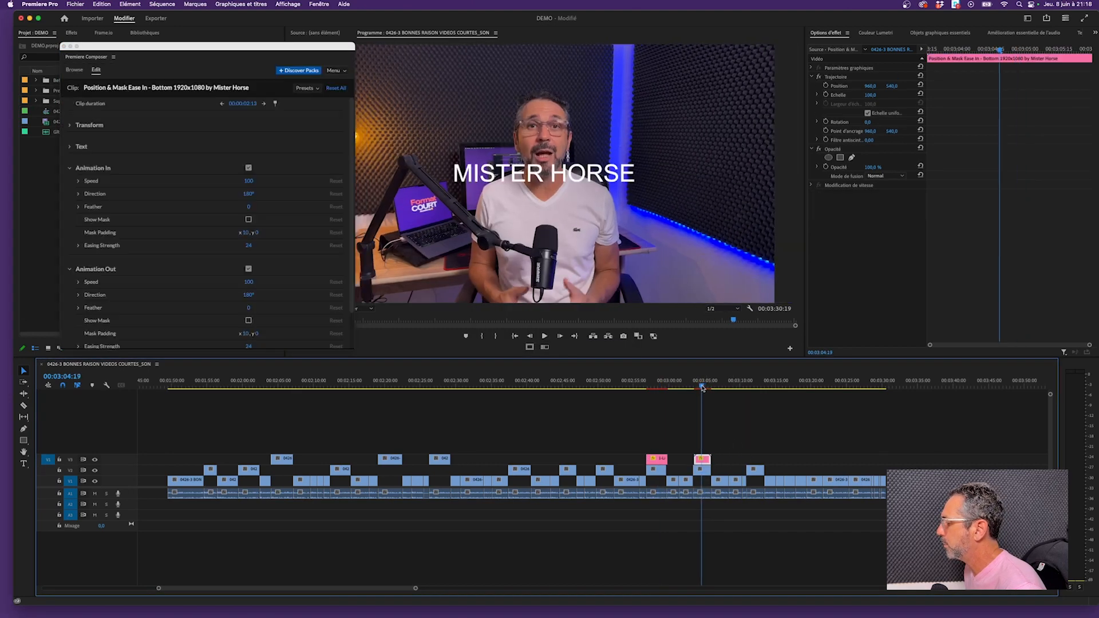
left_click_drag(702, 388, 696, 388)
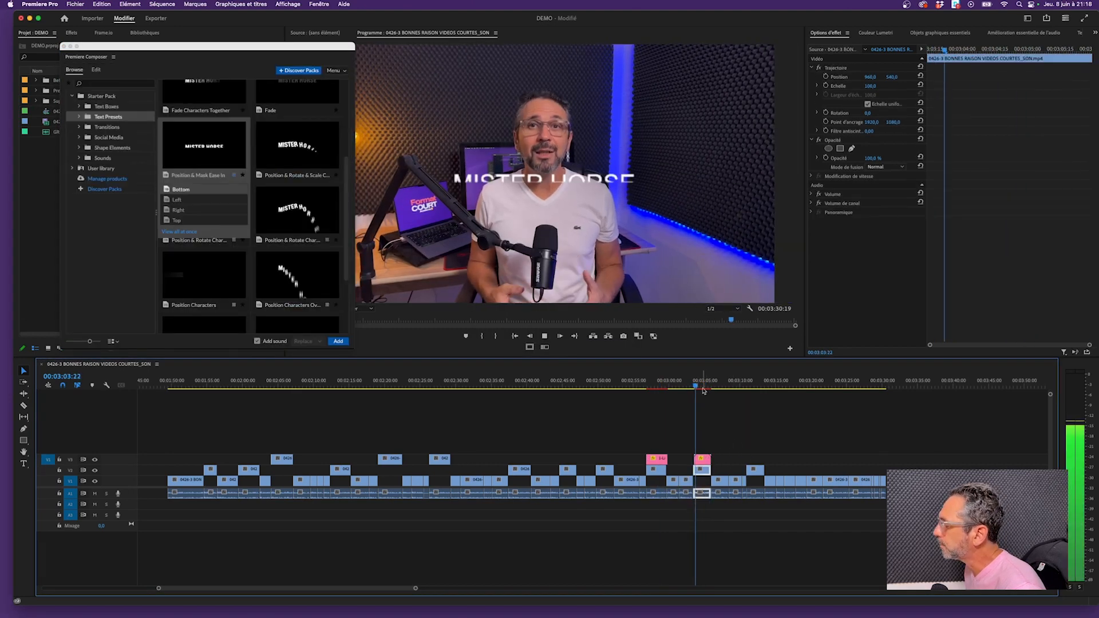
key("space")
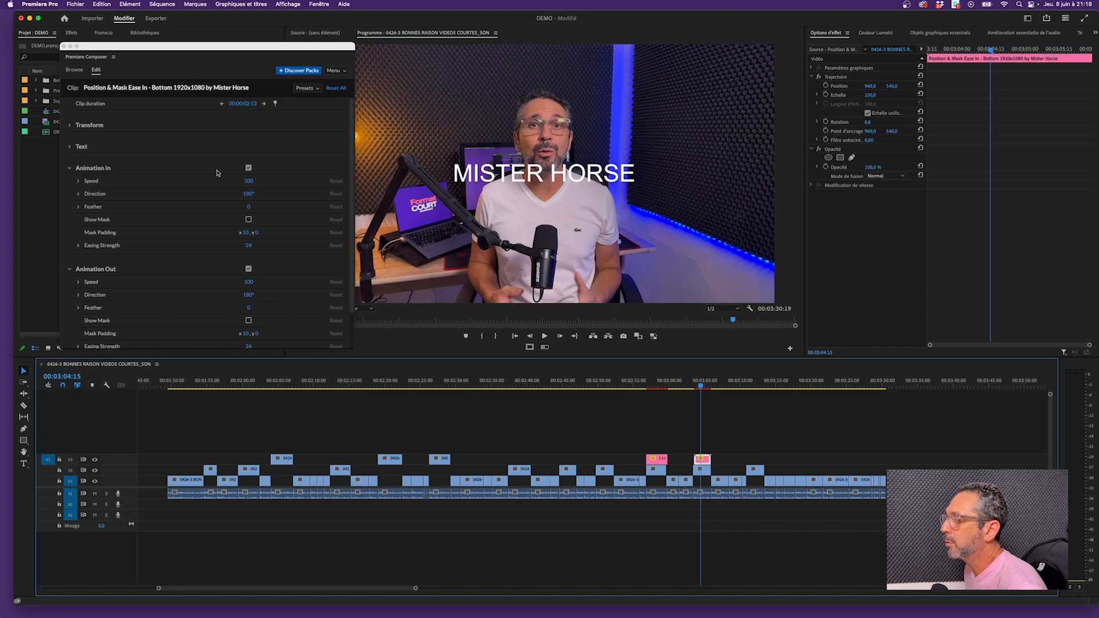
scroll(188, 212, "down", 3)
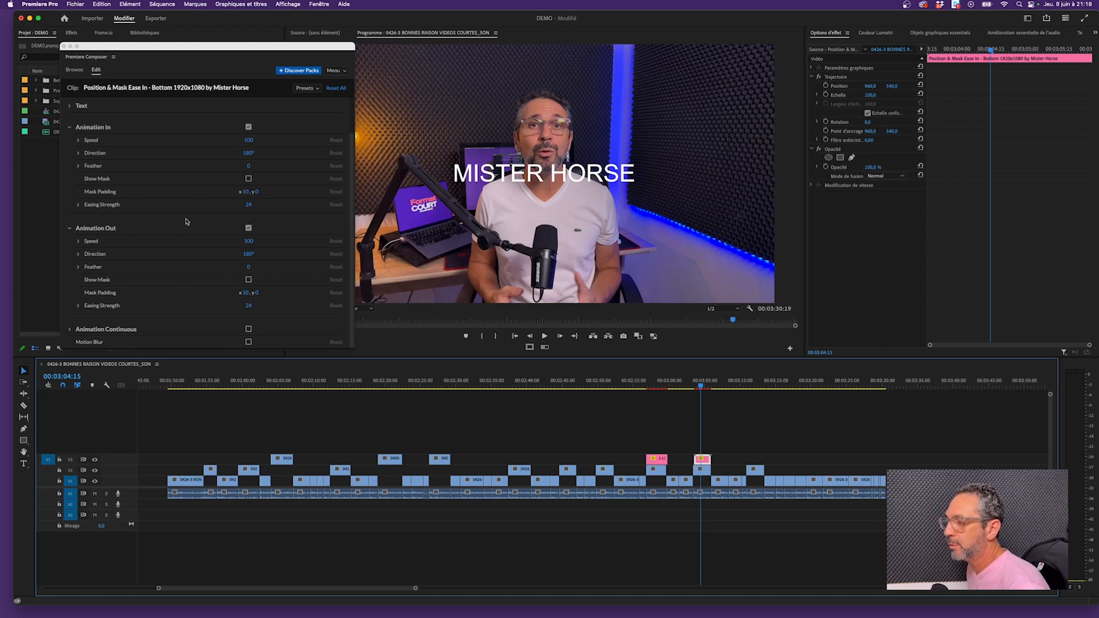
Step: Show the Starter Pack's Transitions category and enlarge the Premiere Composer window to look through the available transitions
left_click(77, 71)
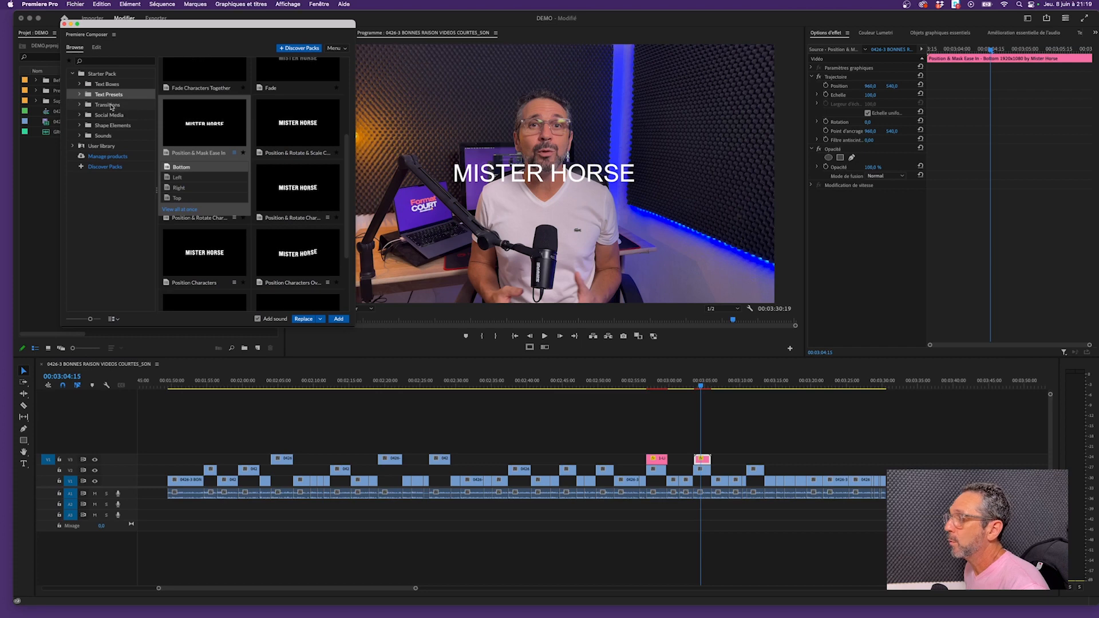
left_click(108, 105)
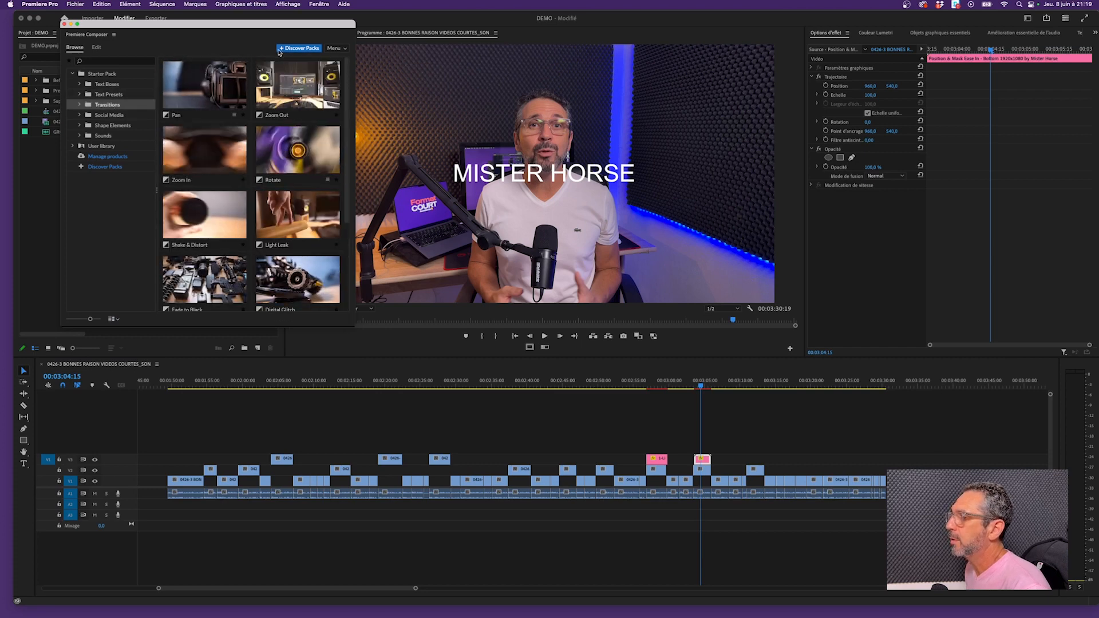
left_click_drag(291, 25, 336, 21)
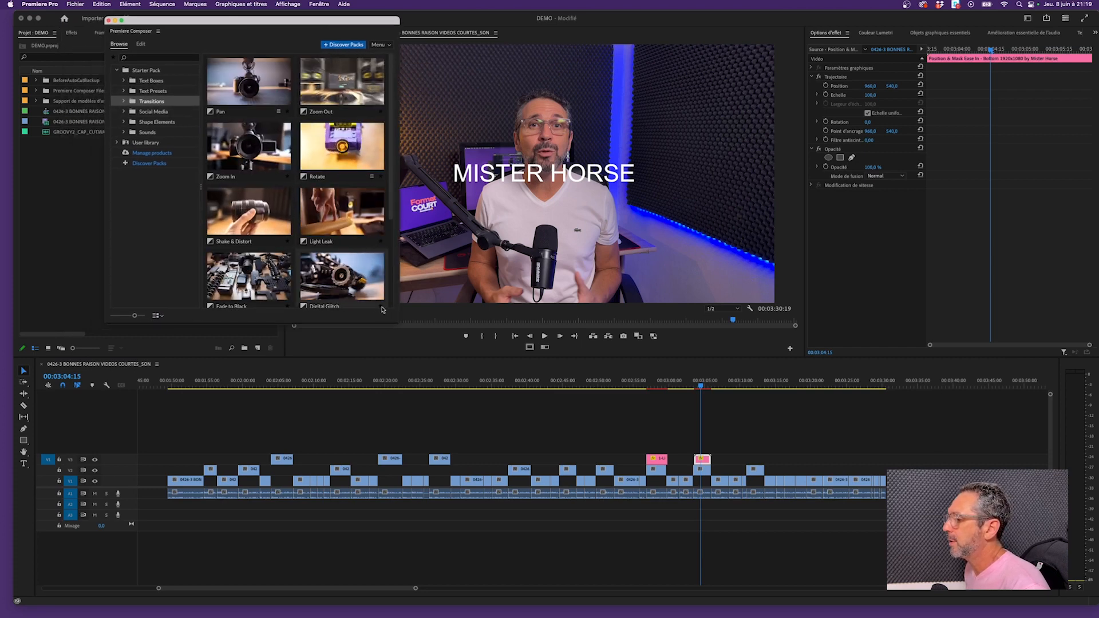
left_click_drag(398, 323, 454, 390)
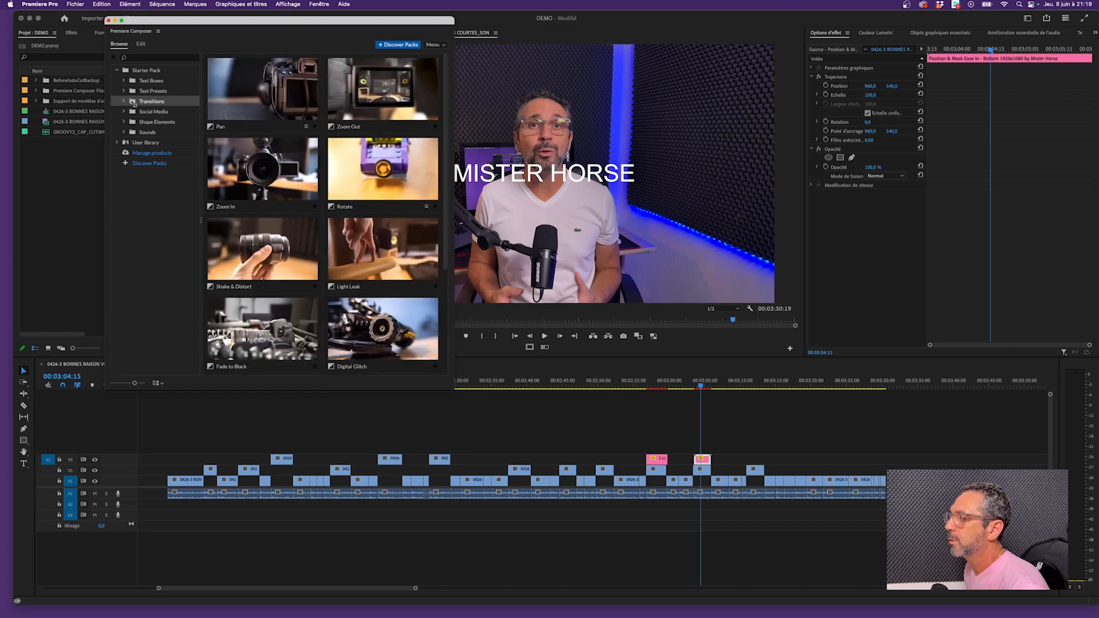
scroll(290, 216, "down", 3)
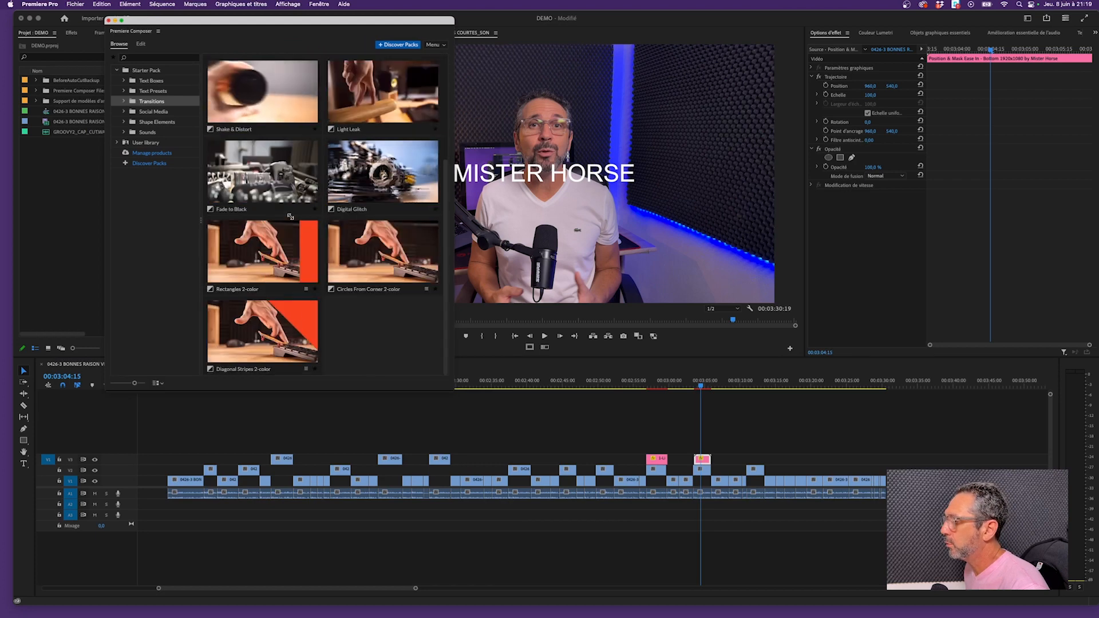
Step: Expand the Transitions category, check the Pan variants, and place the Zoom Out transition above the cut near 00:02:50:00
left_click(123, 101)
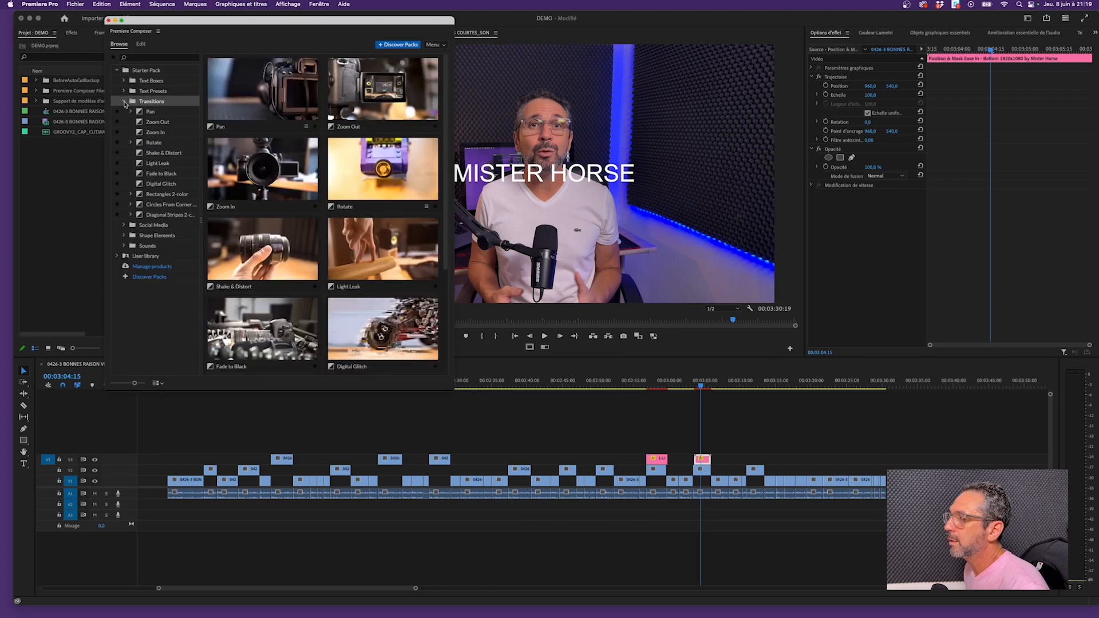
left_click(150, 111)
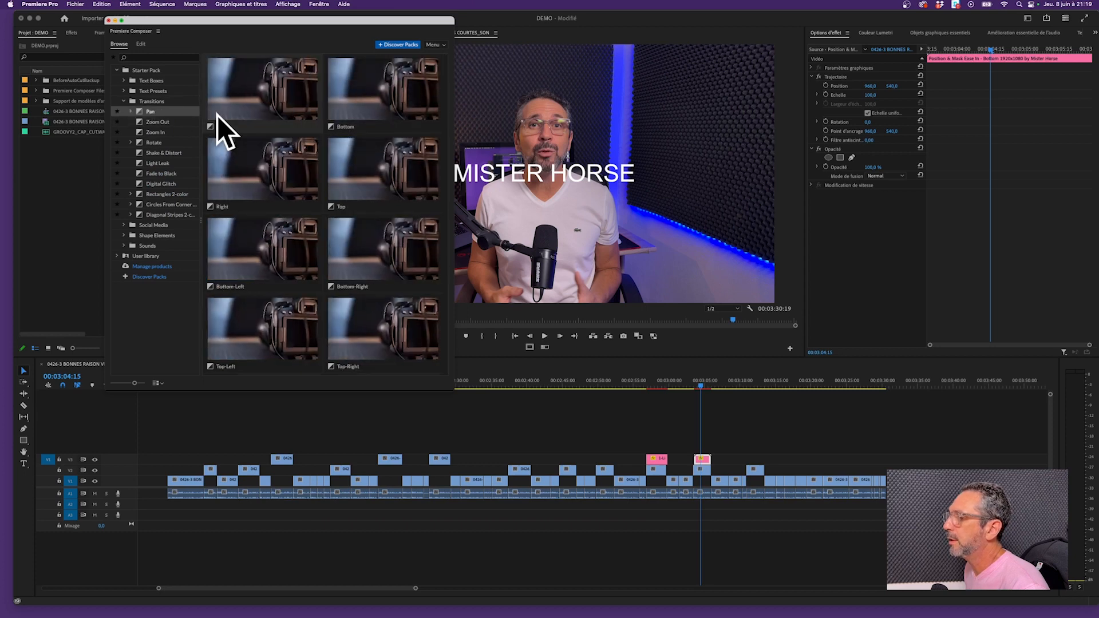
left_click(157, 123)
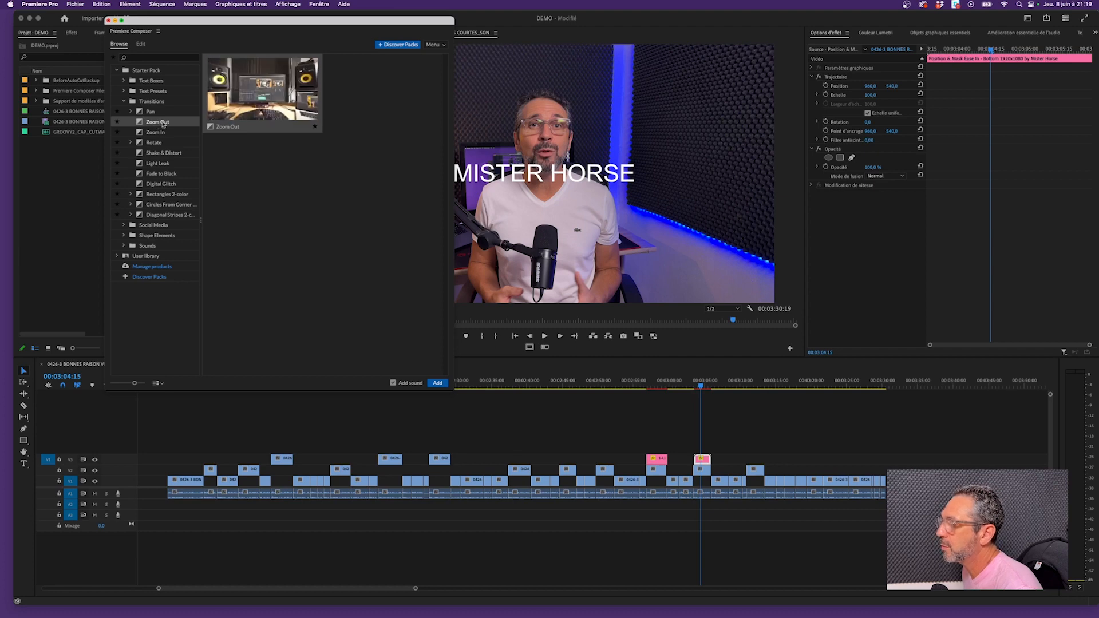
left_click_drag(157, 124, 567, 428)
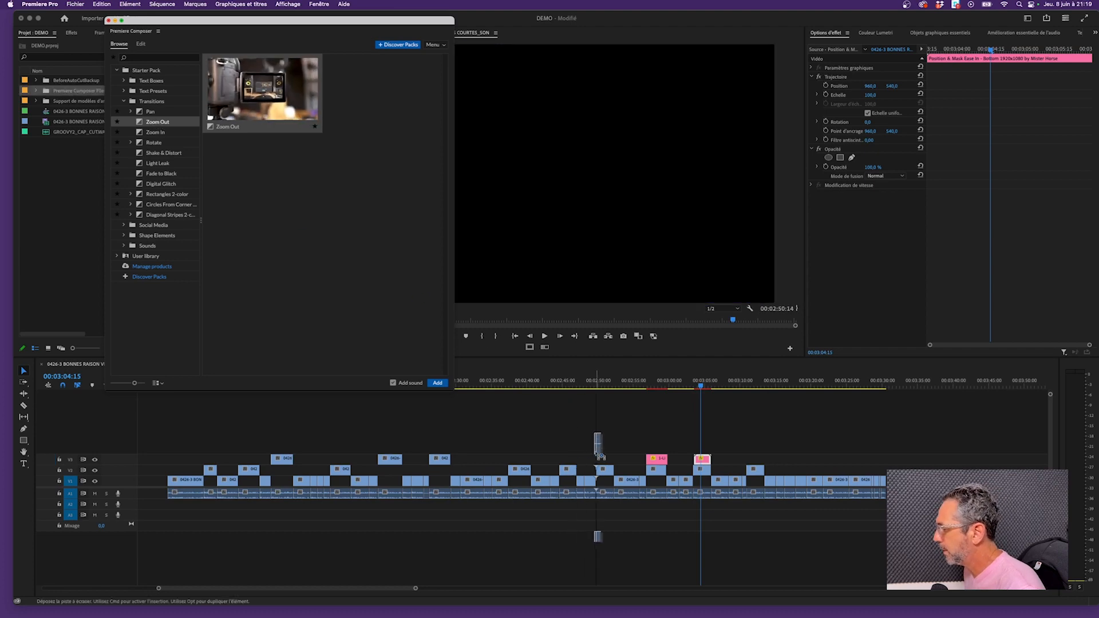
left_click_drag(599, 461, 598, 461)
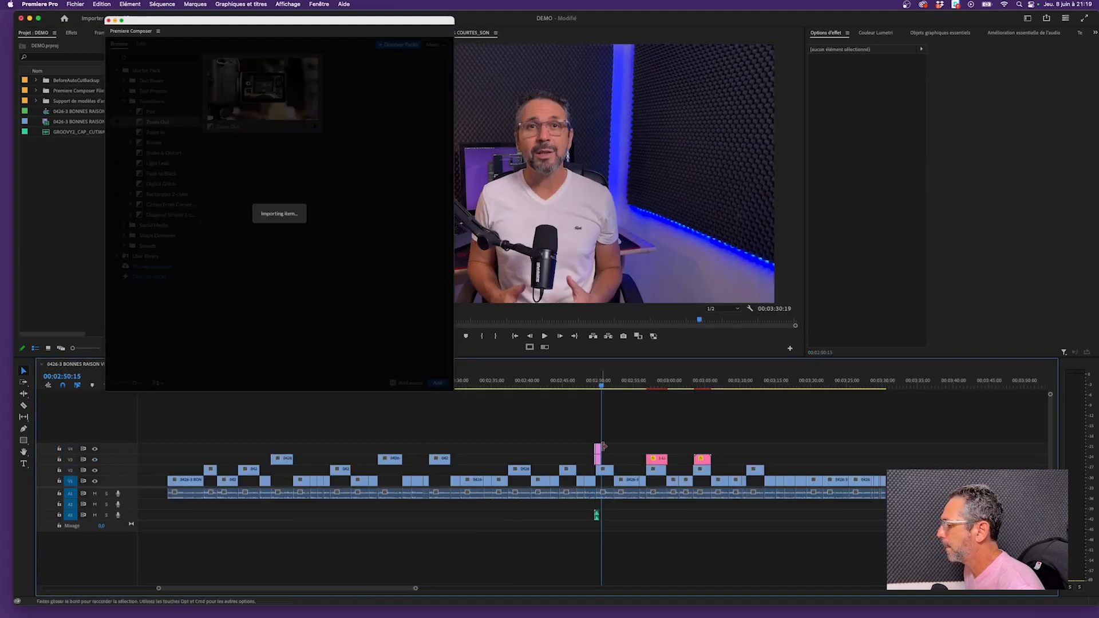
Step: Examine how the Zoom Out adjustment clips line up with the cut near 00:02:49:23, stepping frame by frame through the transition
left_click(597, 386)
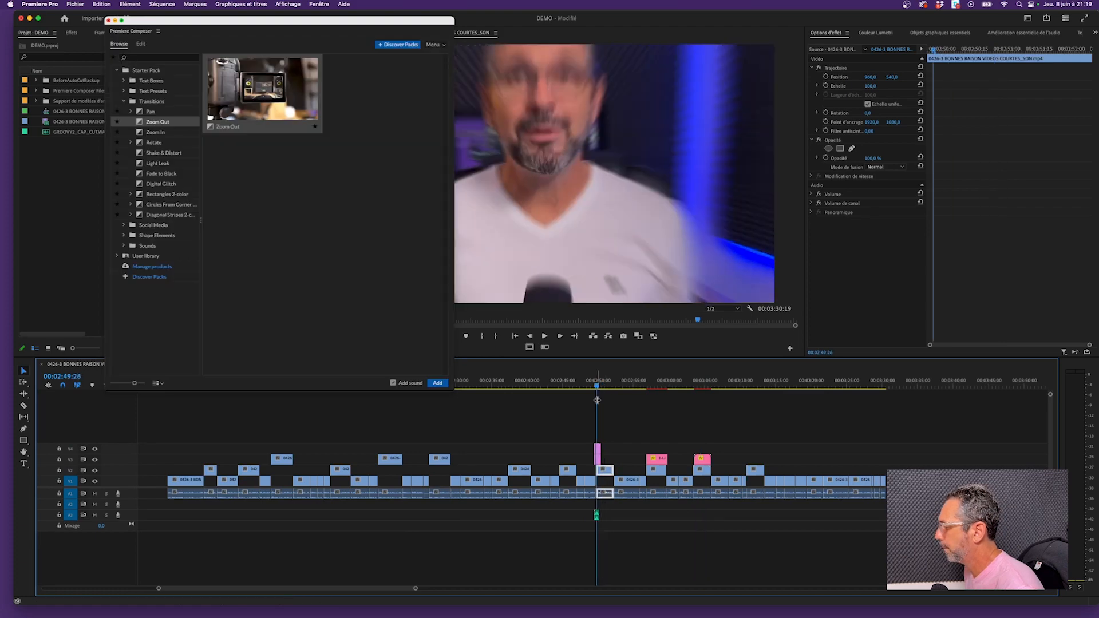
key("equal")
key("equal")
key("Left")
key("Left")
key("Left")
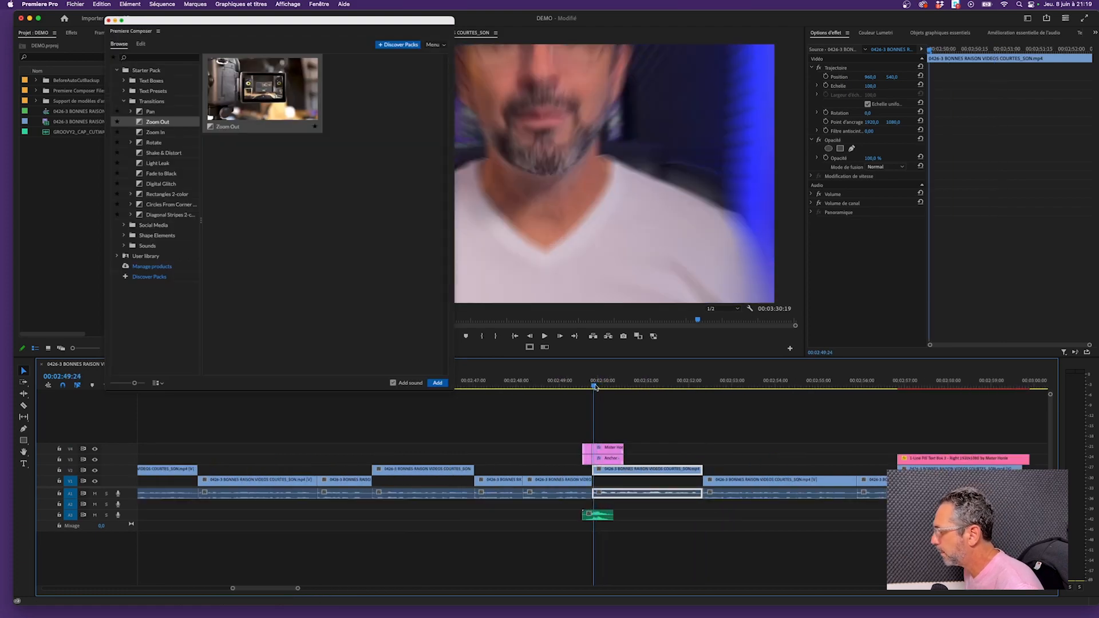
key("equal")
key("equal")
key("Left")
key("Left")
key("Left")
key("Left")
key("Left")
key("Left")
key("Left")
key("Left")
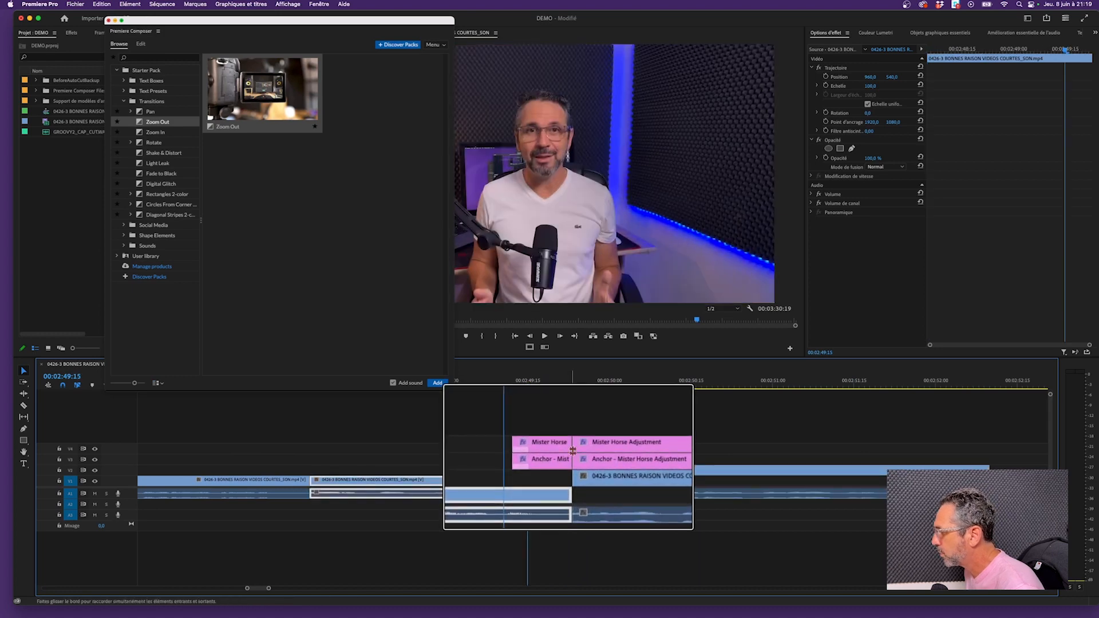
left_click(569, 385)
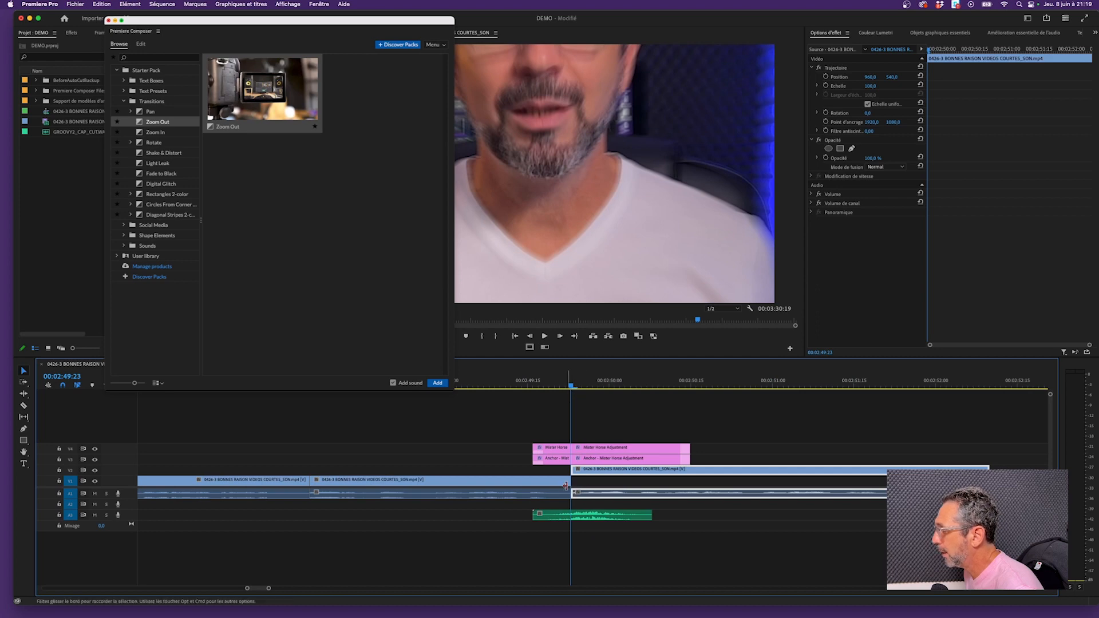
left_click(517, 386)
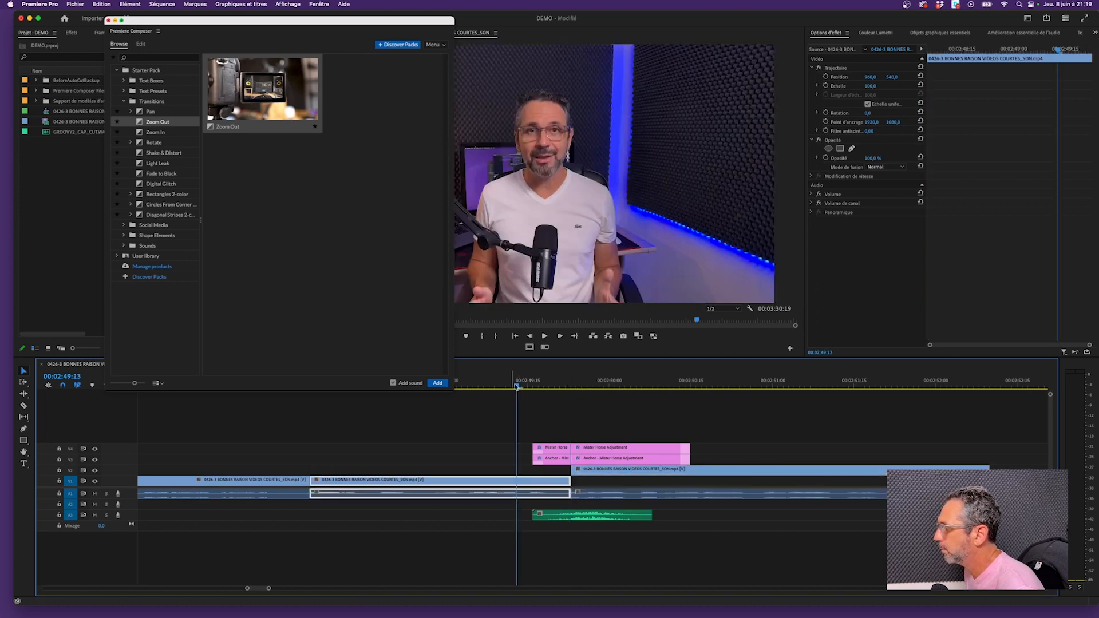
Step: Shrink and move the Premiere Composer window clear of the preview, and play the Zoom Out transition from just before the cut
left_click_drag(454, 390, 337, 331)
left_click_drag(294, 21, 223, 18)
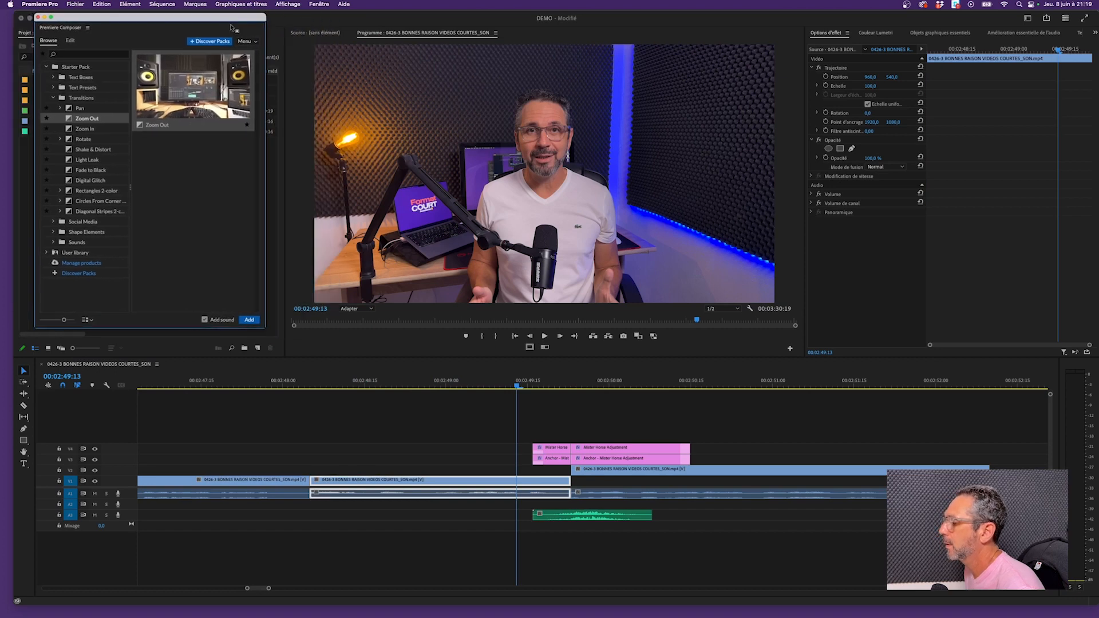
left_click(503, 387)
key("space")
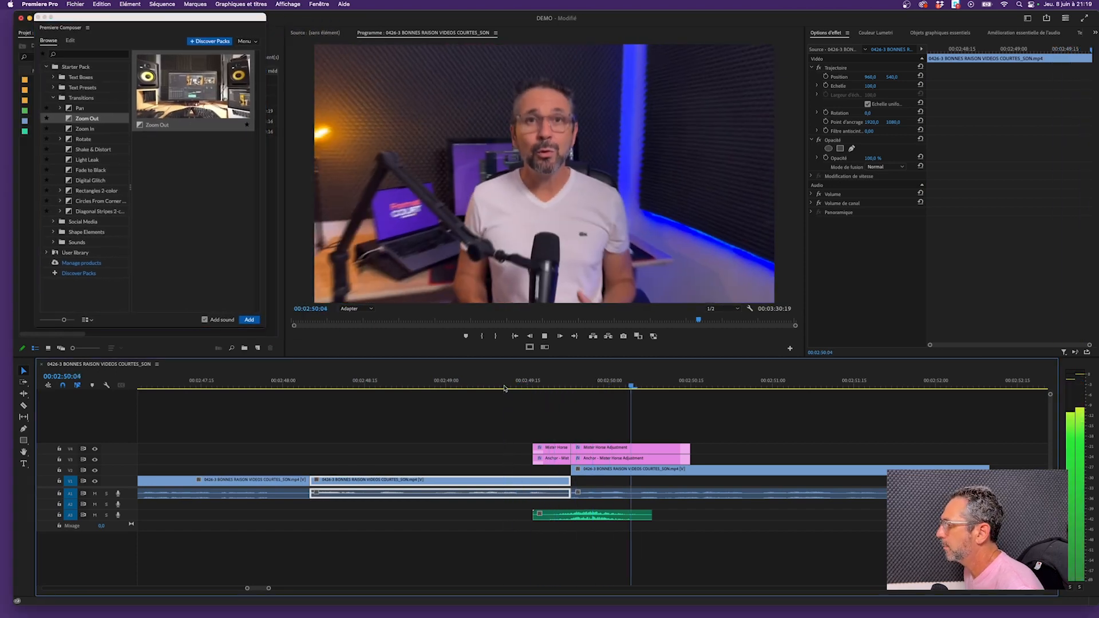
left_click(528, 387)
Step: Enlarge the V2 clip after the cut to a scale of about 178 and set its vertical position to 715
left_click(628, 467)
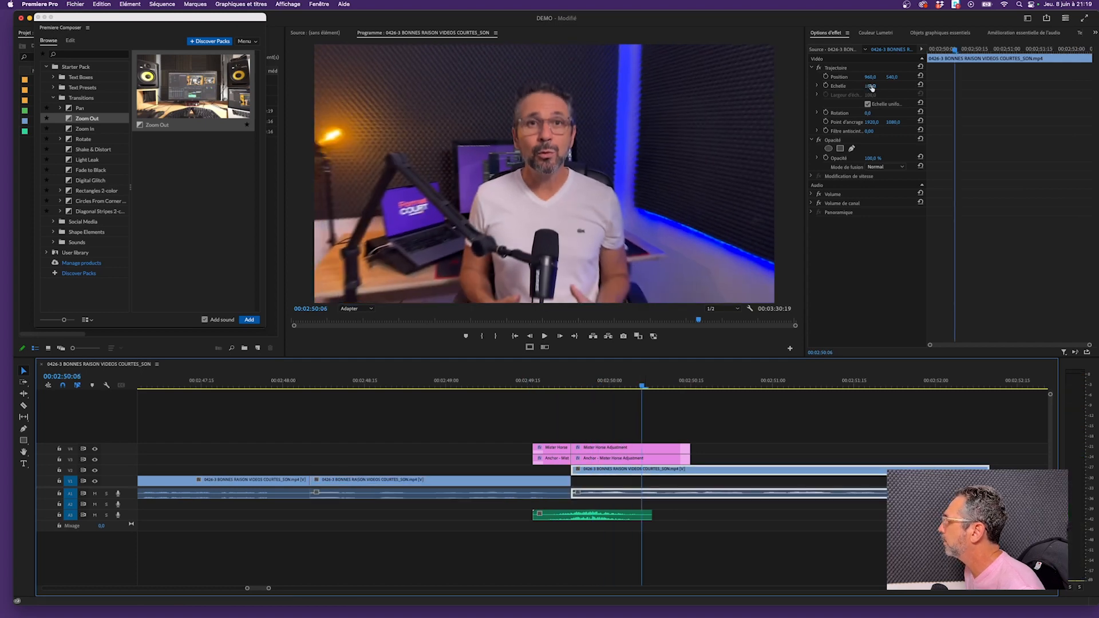
left_click_drag(871, 87, 907, 78)
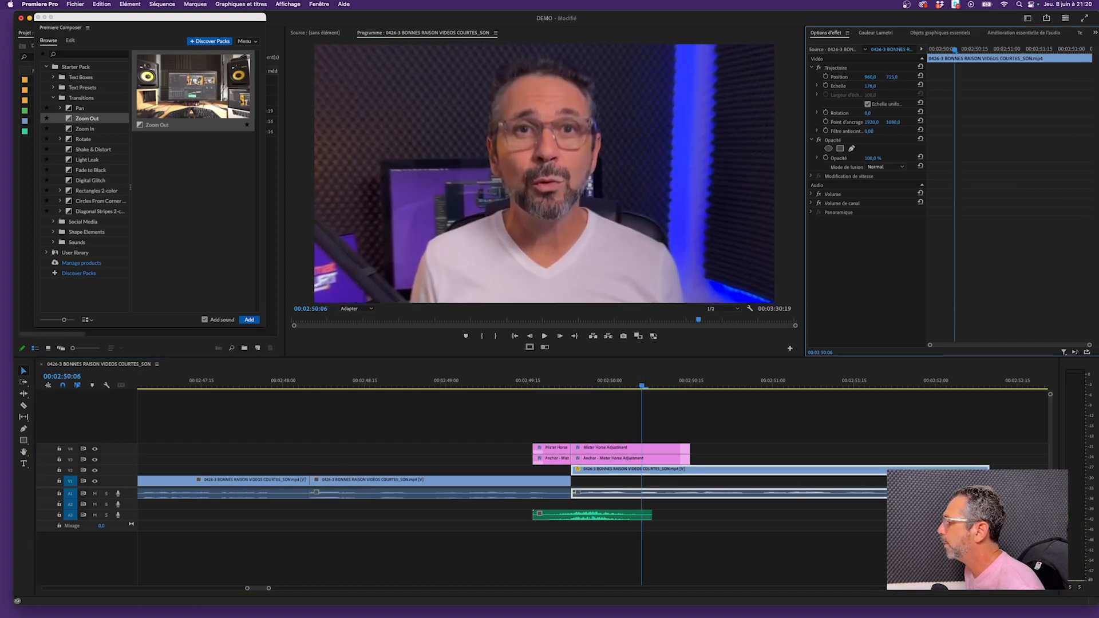
Step: Play the Zoom Out transition across the cut near 00:02:50:00 with the enlarged clip
left_click(497, 385)
key("space")
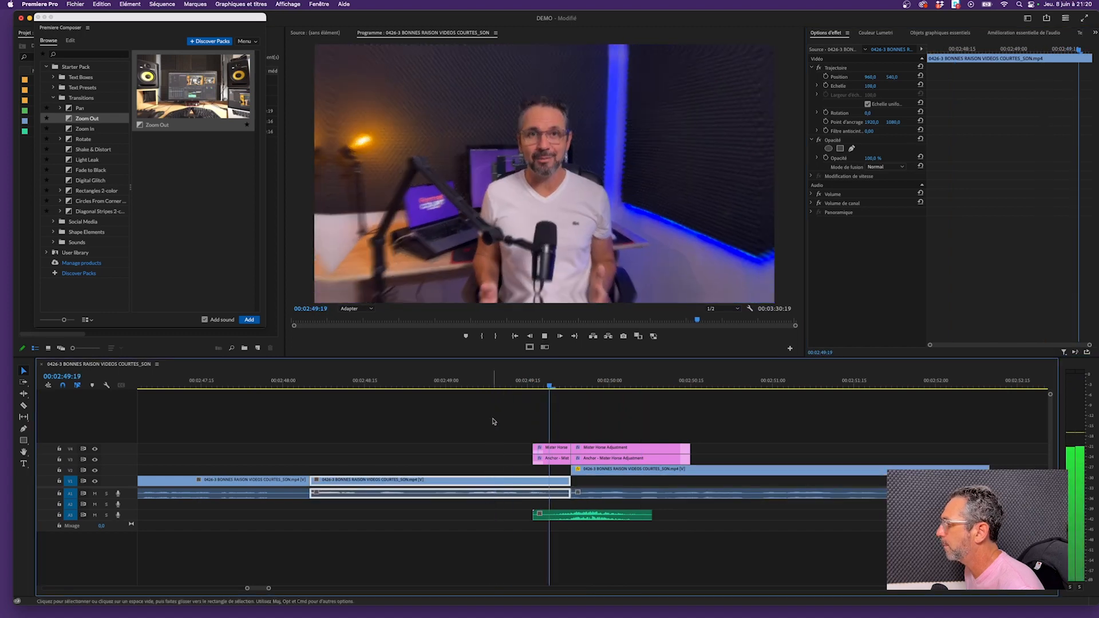
key("space")
key("minus")
key("minus")
key("minus")
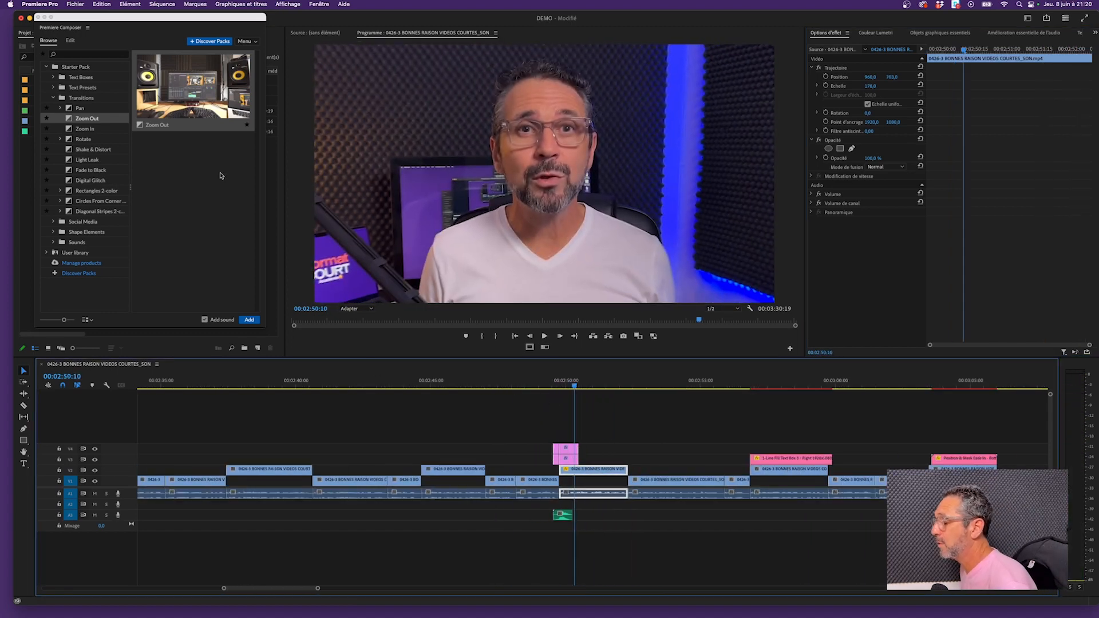
Step: Preview the Rotate and Shake & Distort transitions in the Starter Pack, and collapse the Transitions category
left_click(85, 139)
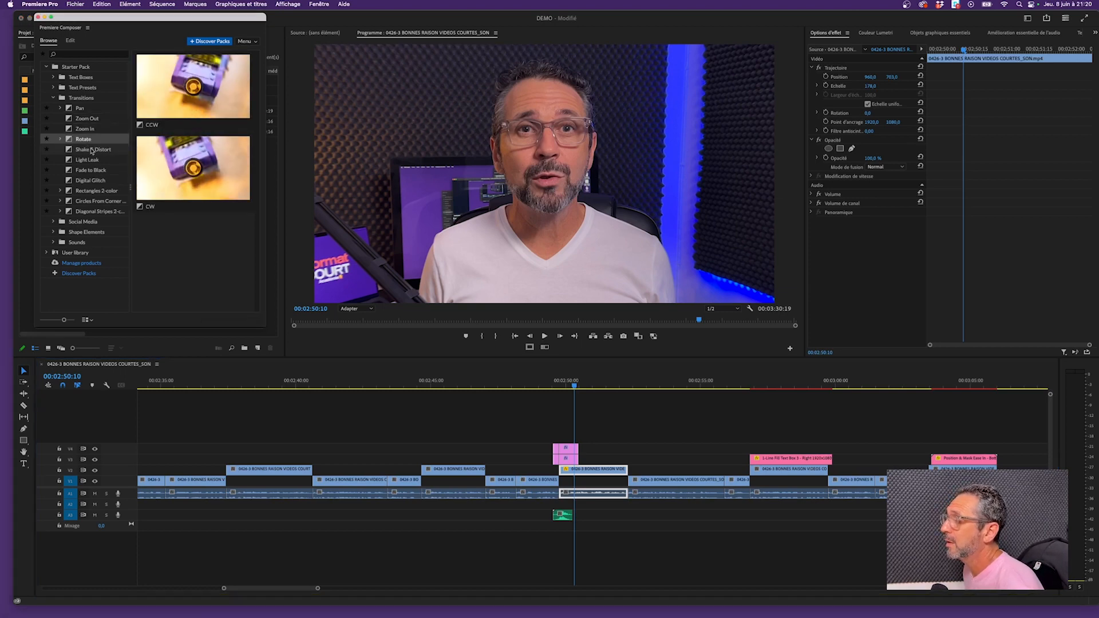
left_click(90, 150)
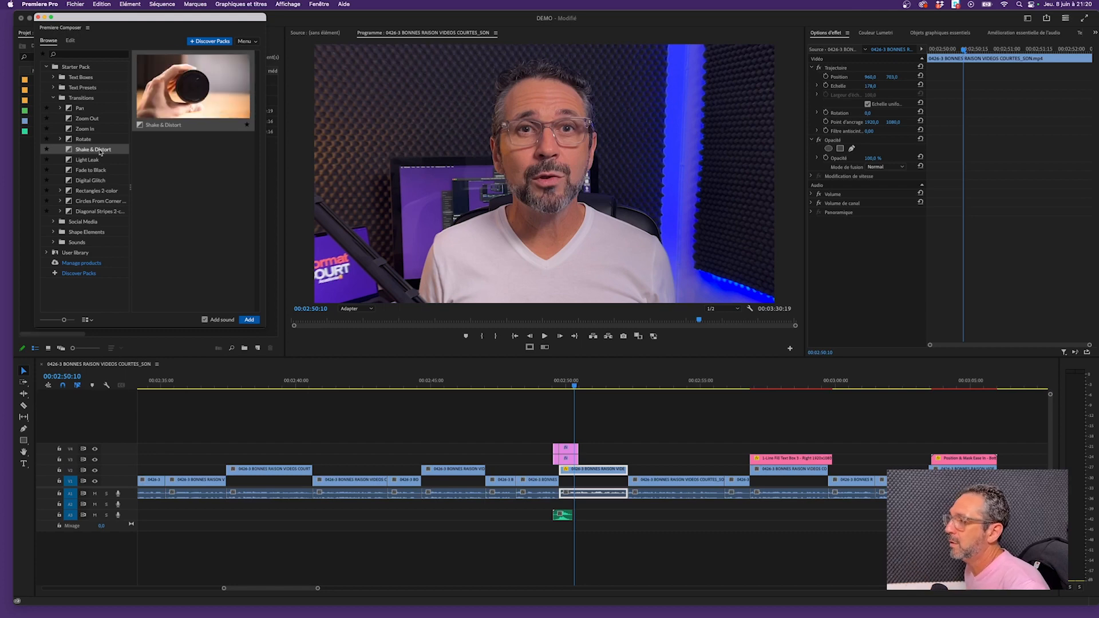
left_click(54, 98)
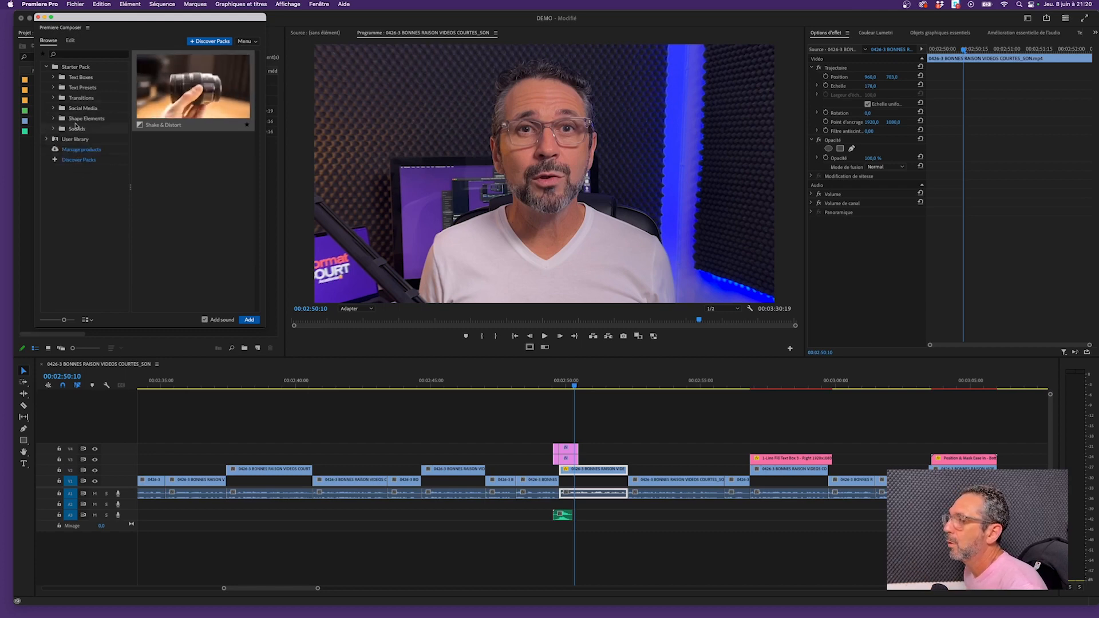
Step: Expand the Social Media category and place the Youtube - Button element on V3 near 00:02:45:00
left_click(59, 110)
left_click(54, 108)
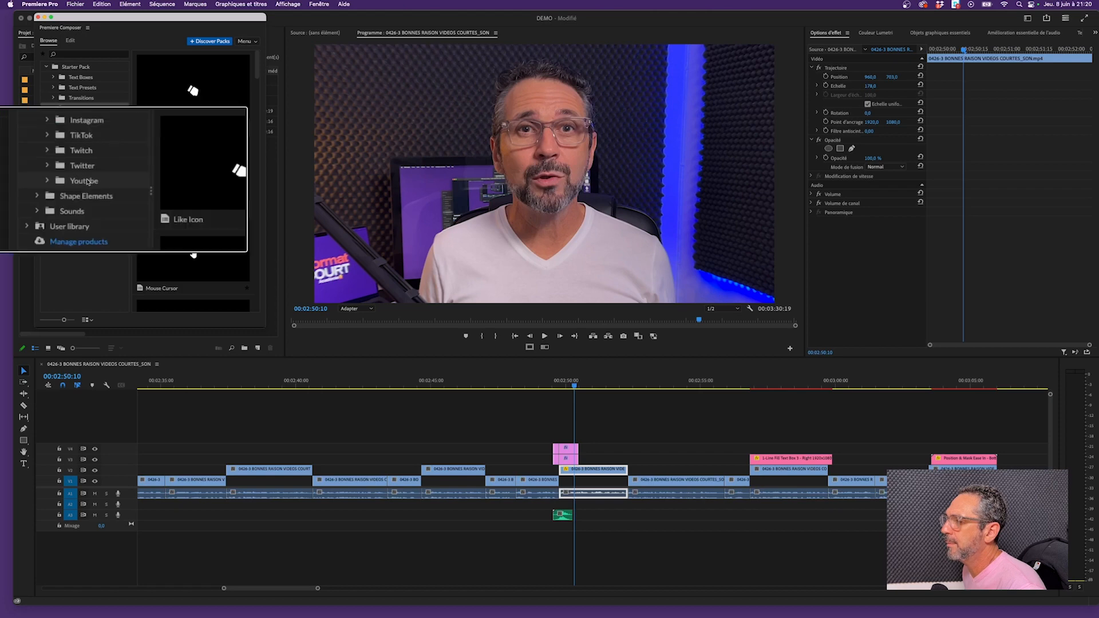
left_click(84, 180)
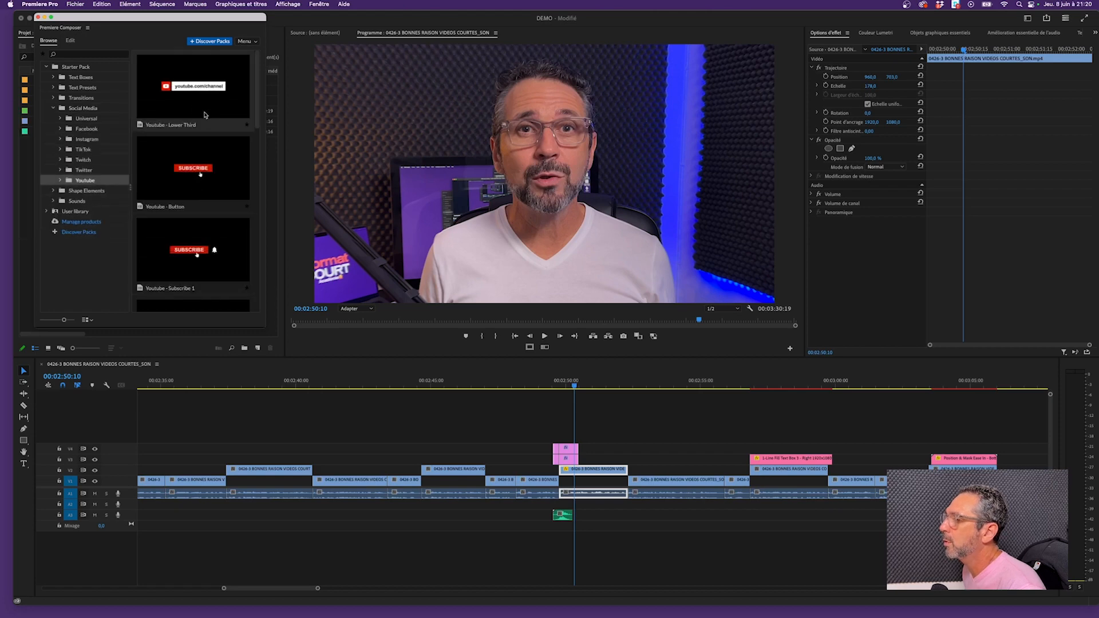
left_click_drag(198, 180, 421, 460)
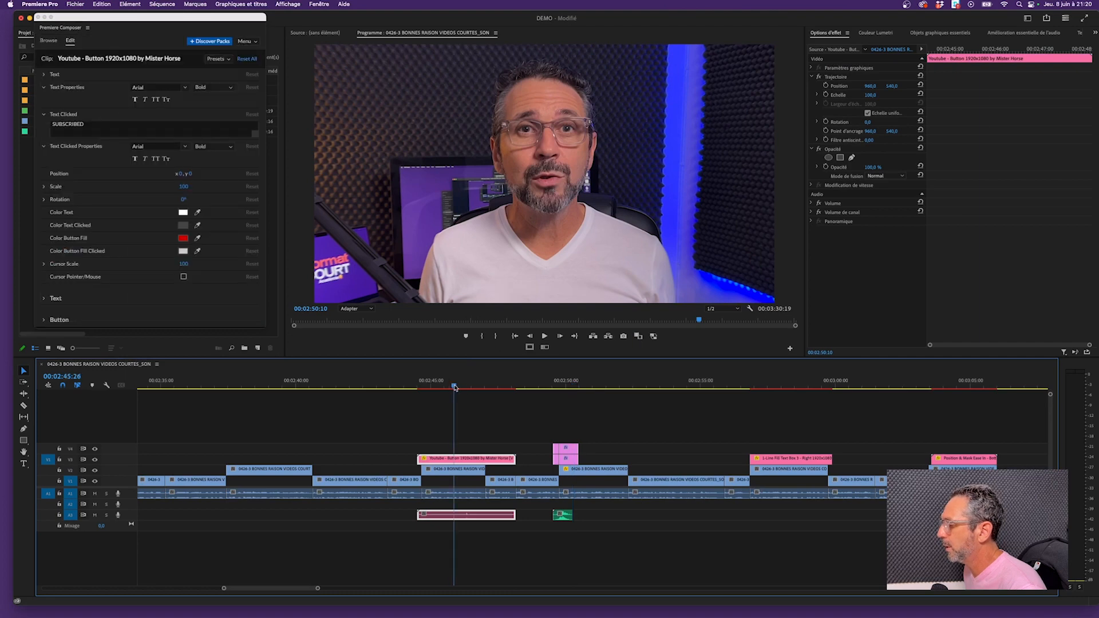
Step: Play the Youtube button animation from the start of its clip
left_click_drag(454, 388, 417, 385)
key("space")
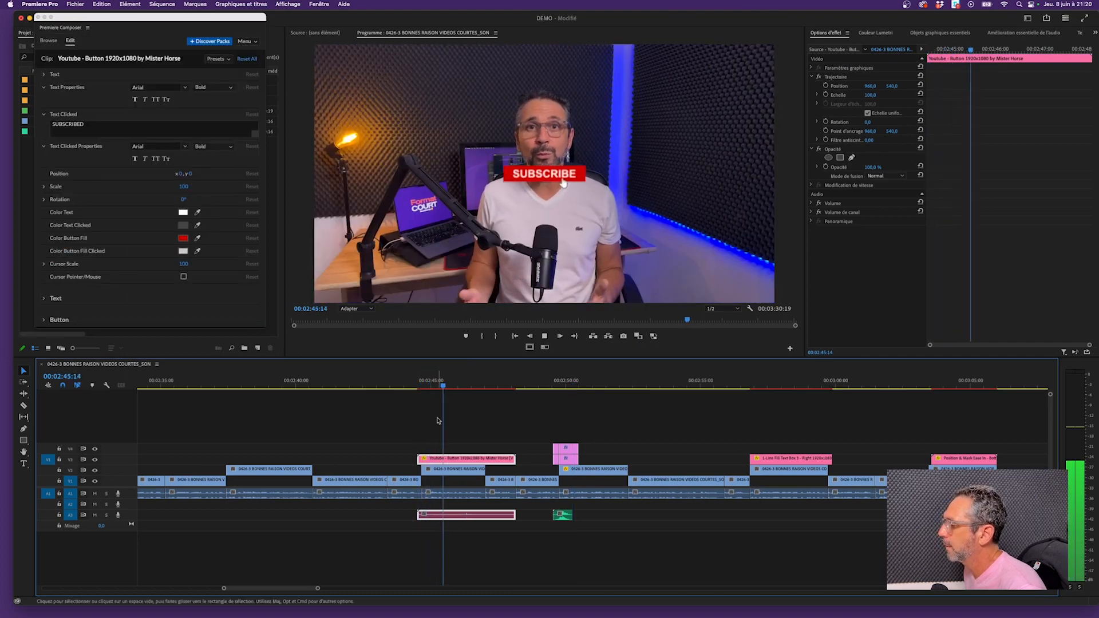
key("space")
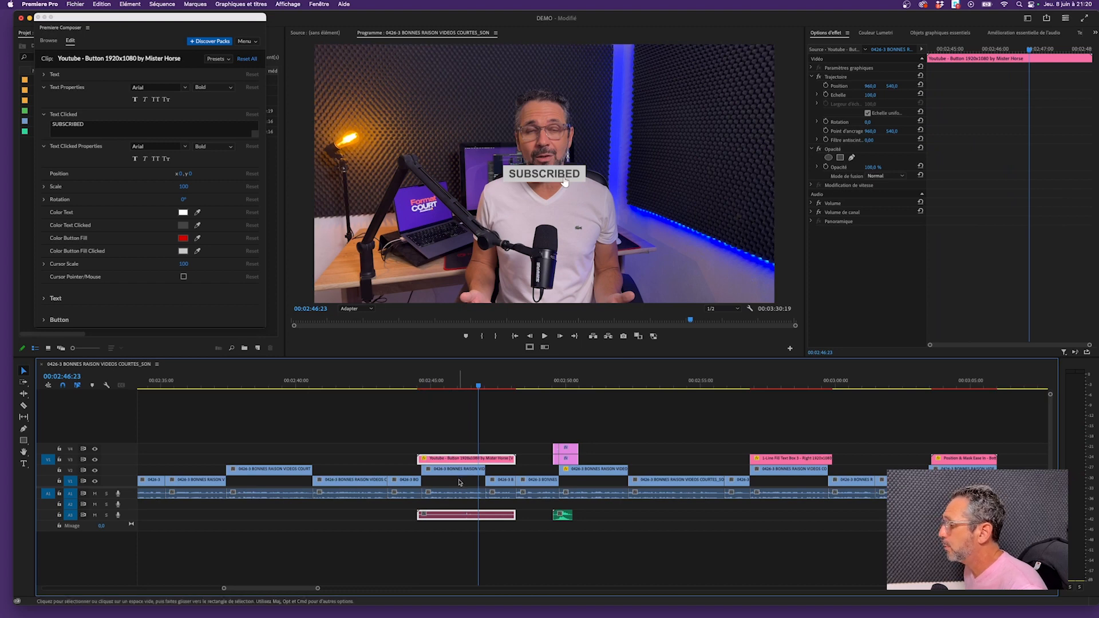
Step: Move the Youtube subscribe button to x -17, y 73, checking it on a frame where it is displayed
left_click(464, 433)
left_click(474, 460)
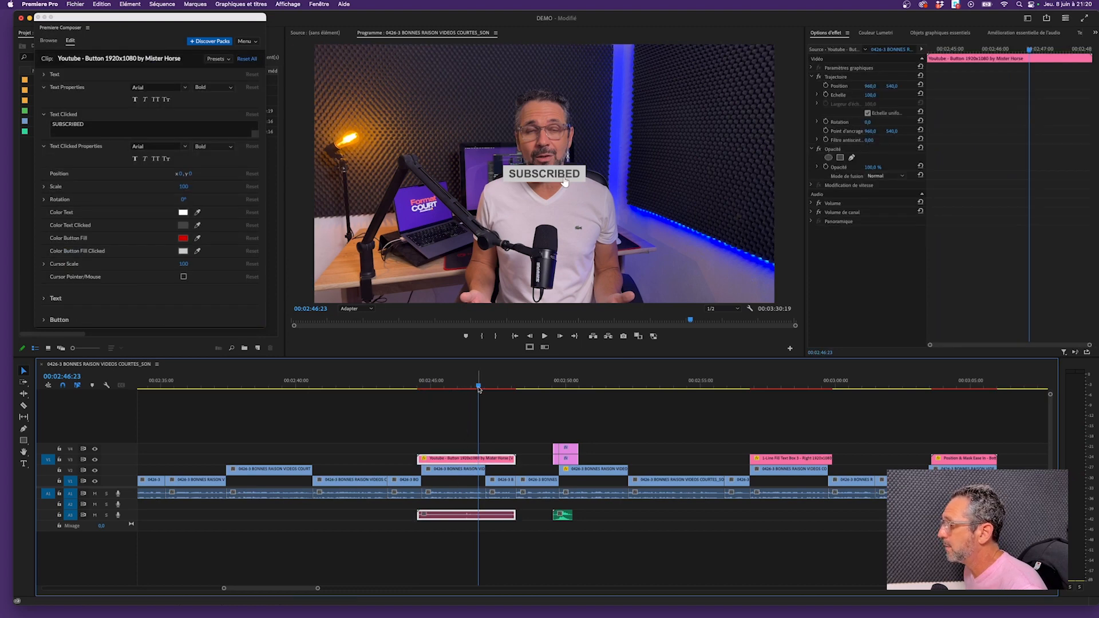
left_click_drag(478, 387, 465, 387)
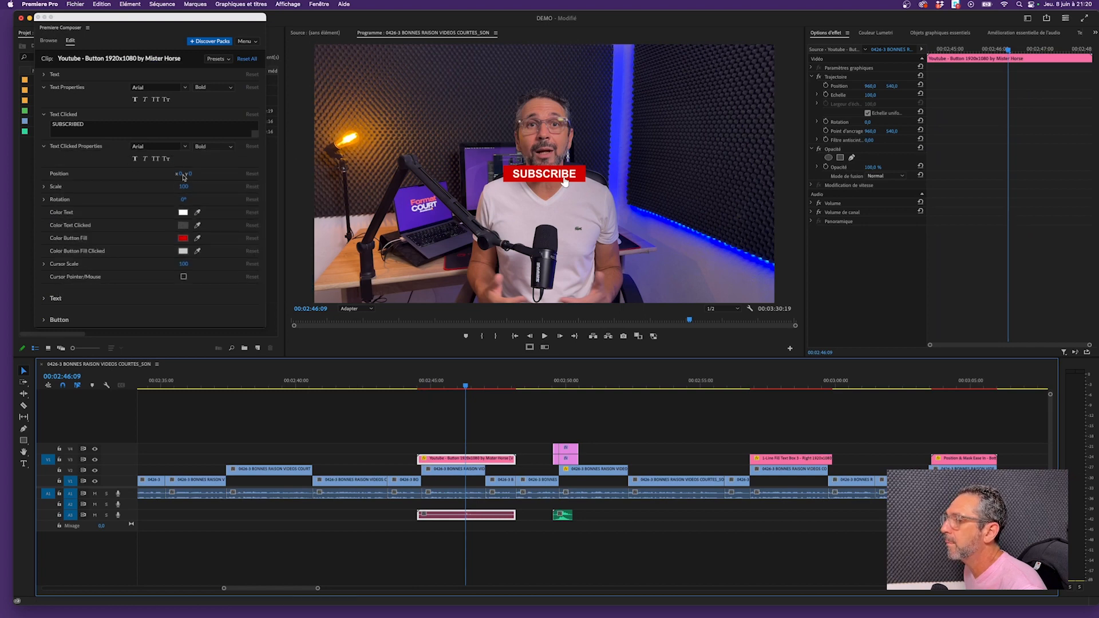
left_click_drag(181, 173, 312, 174)
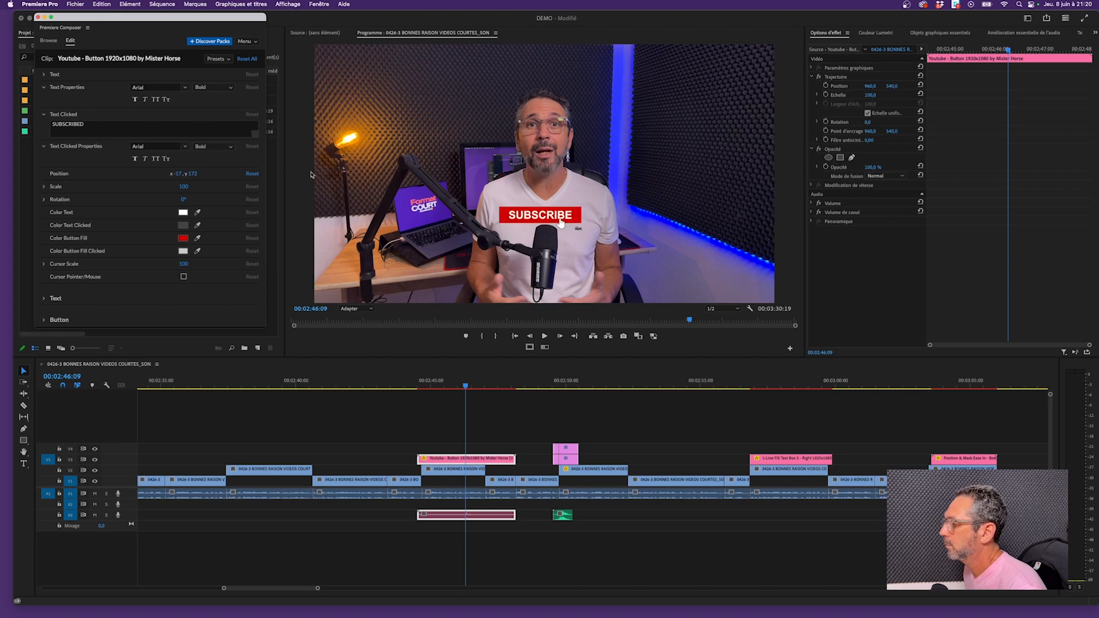
left_click_drag(193, 174, 221, 172)
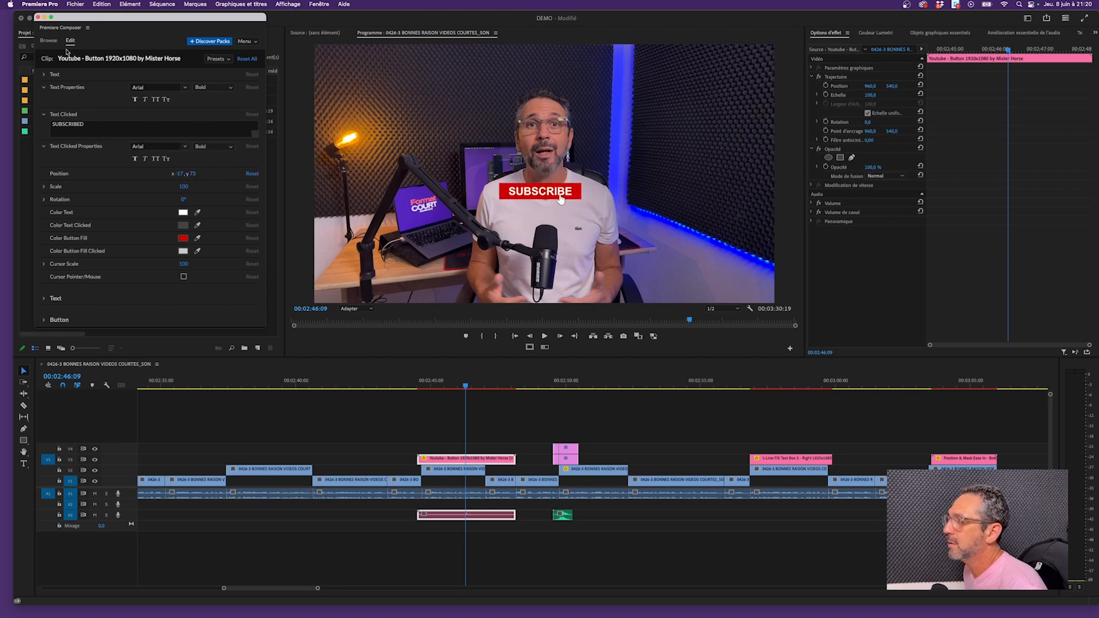
Step: Show the Shape Elements category in the Premiere Composer library and enlarge its window to fit two columns of previews
left_click(49, 41)
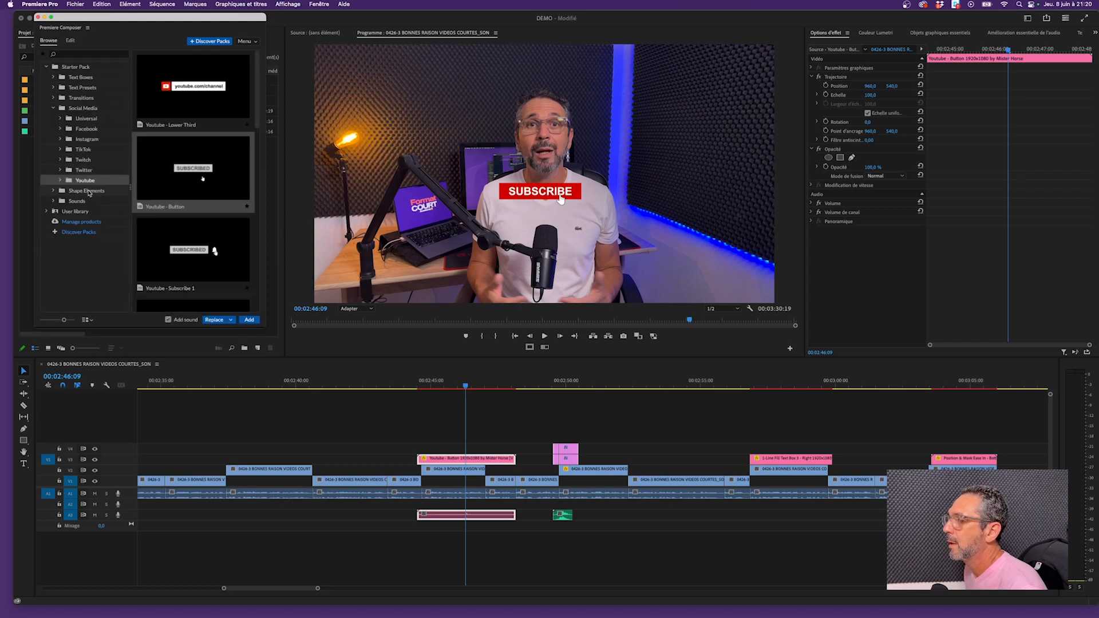
left_click(54, 108)
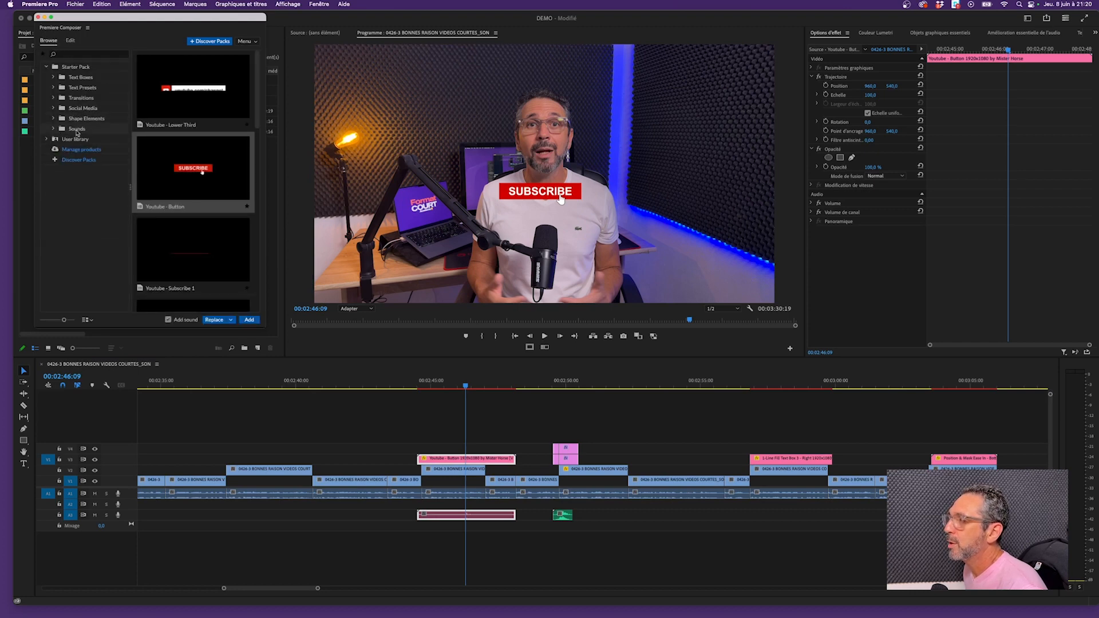
left_click(78, 119)
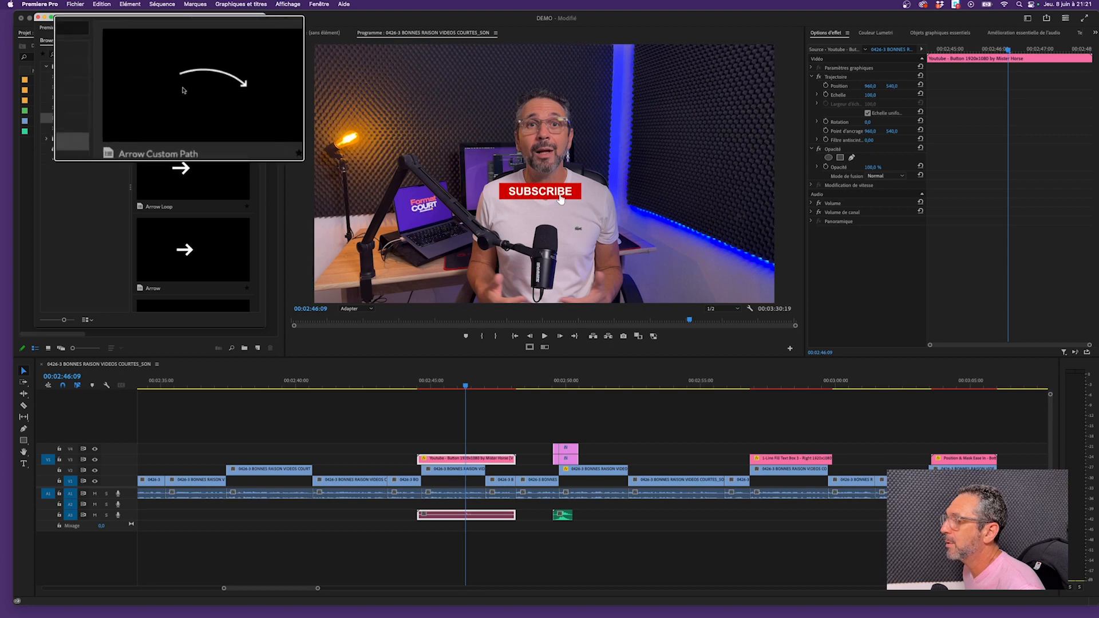
left_click_drag(215, 22, 378, 72)
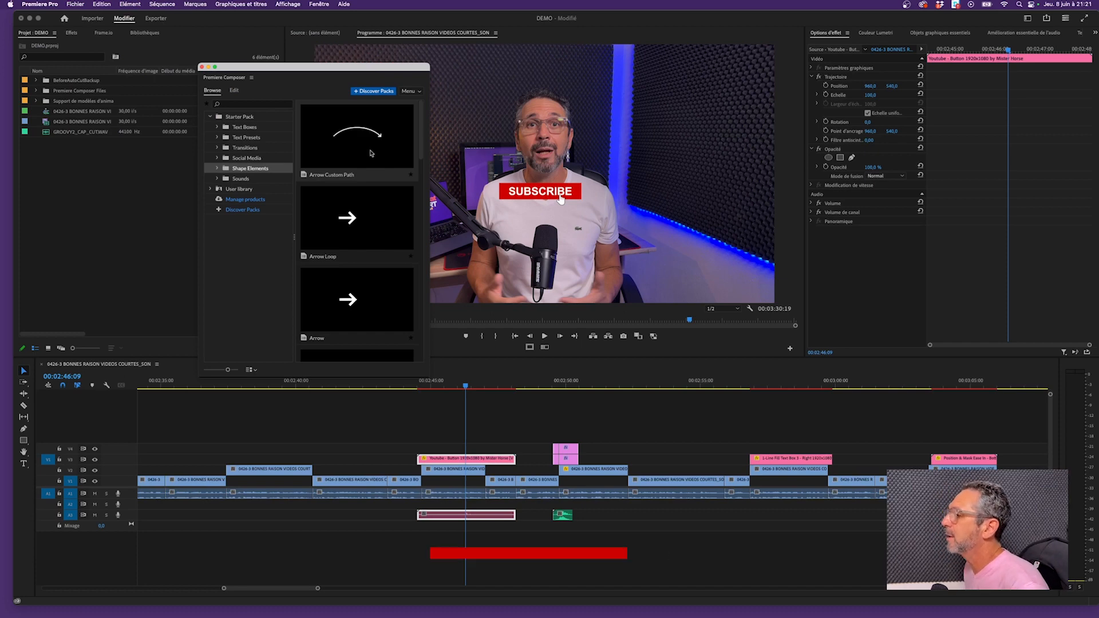
left_click_drag(405, 69, 399, 61)
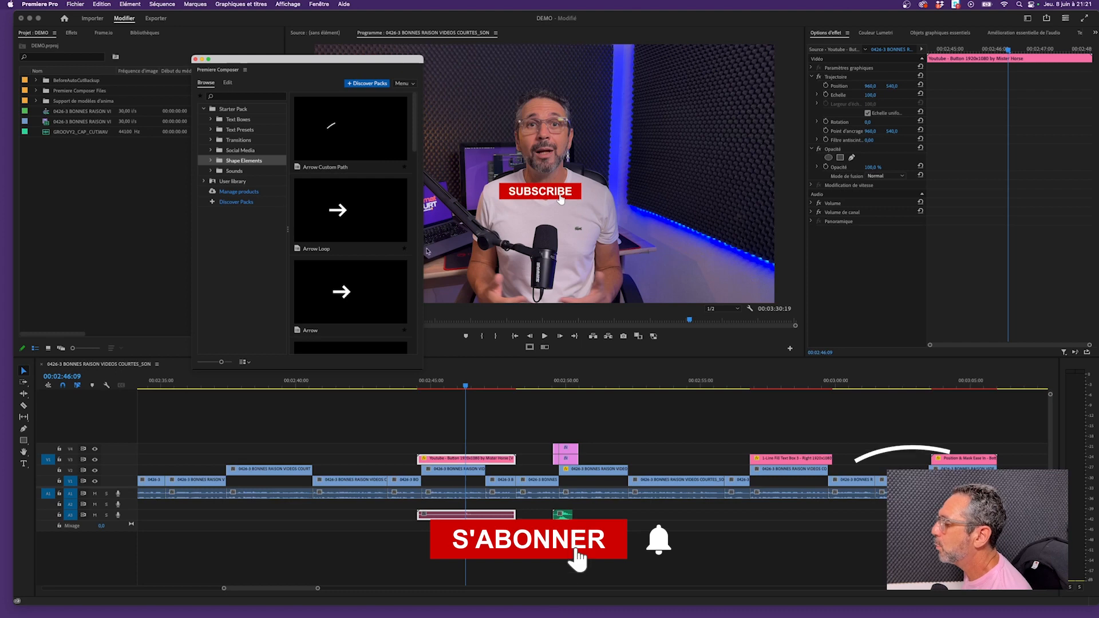
left_click_drag(423, 369, 511, 405)
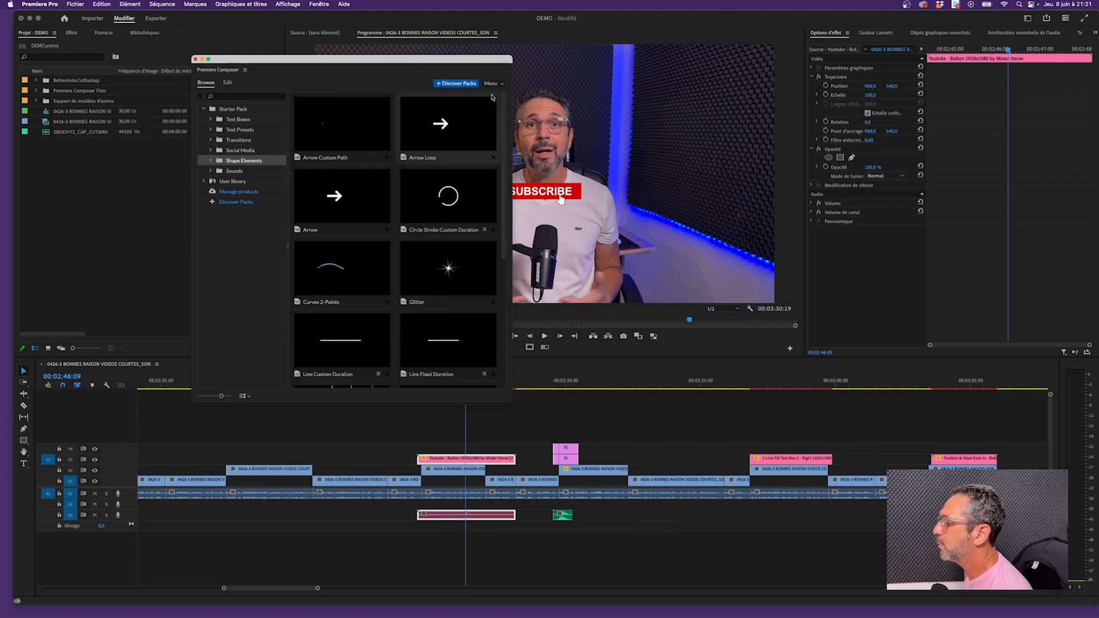
left_click_drag(484, 60, 417, 39)
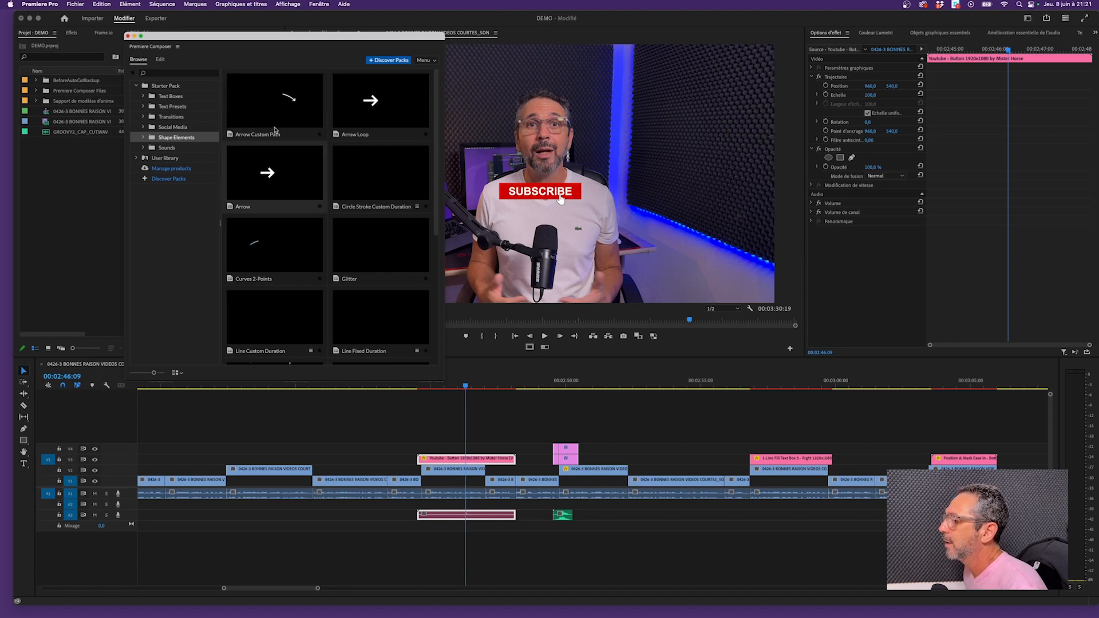
Step: Place the Arrow Custom Path element on a new V5 track near 00:02:52:00, and shrink the Premiere Composer window clear of the preview
left_click_drag(257, 111, 636, 438)
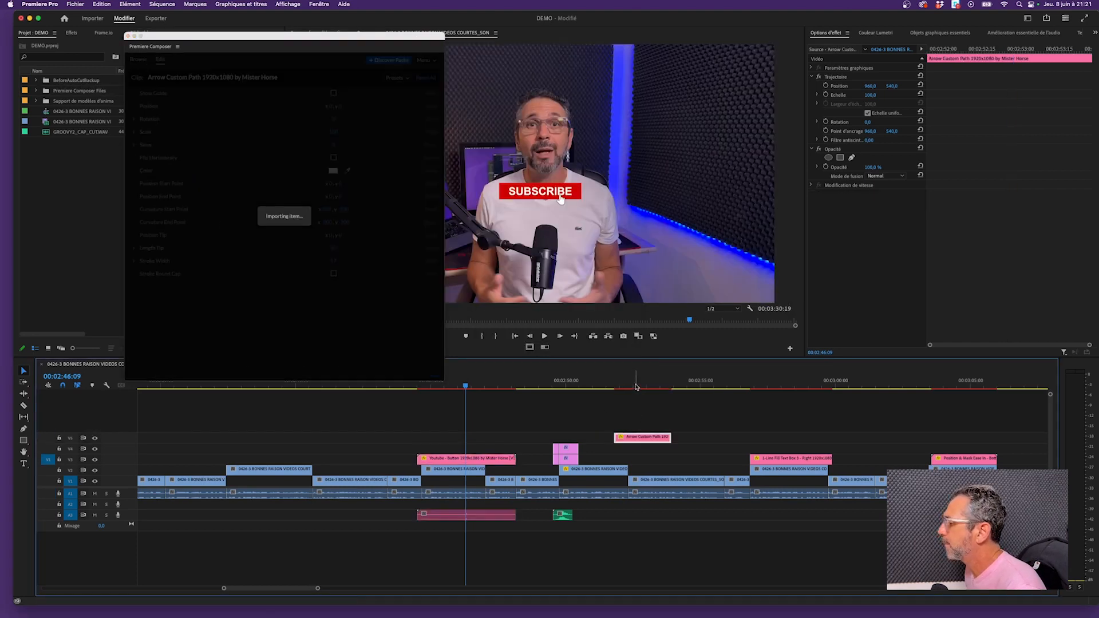
left_click_drag(634, 387, 627, 387)
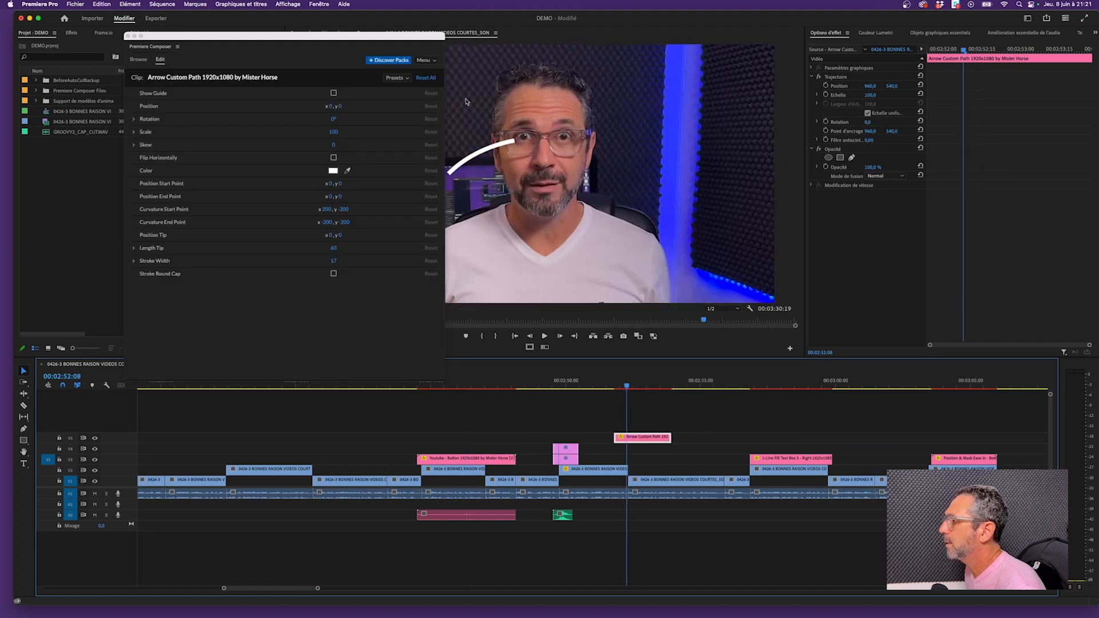
left_click_drag(437, 36, 347, 33)
left_click_drag(628, 398, 623, 395)
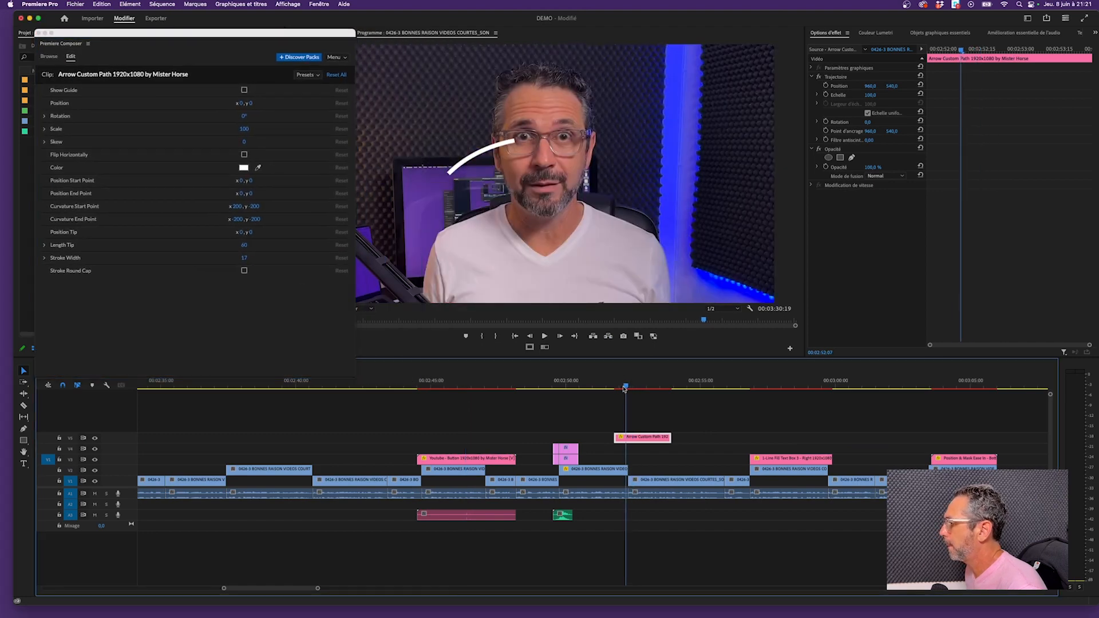
left_click_drag(305, 37, 292, 31)
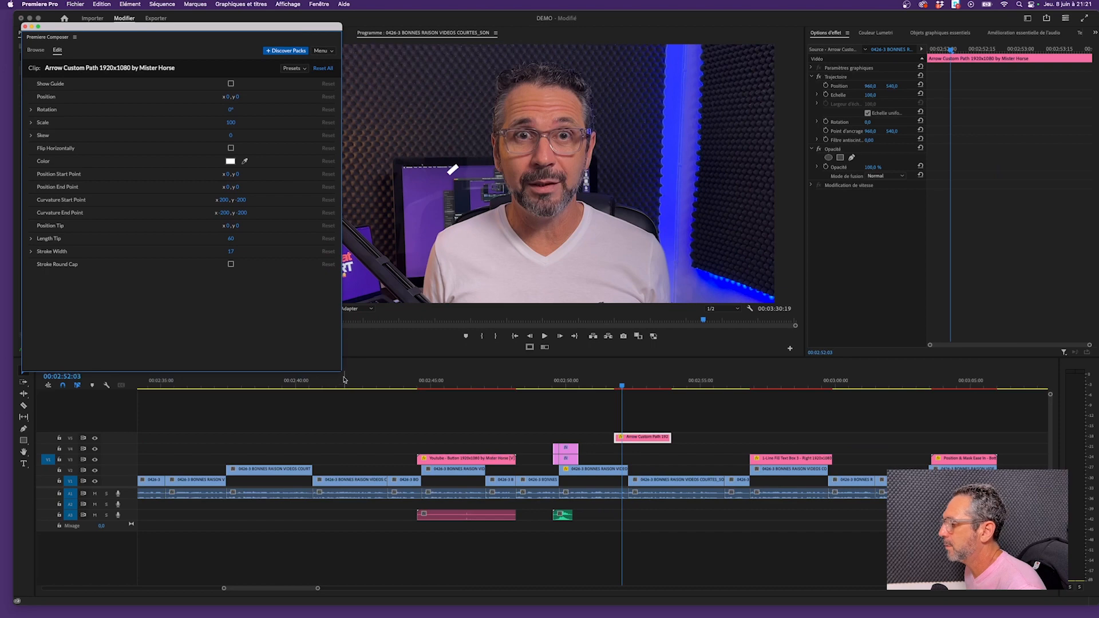
left_click_drag(344, 378, 309, 357)
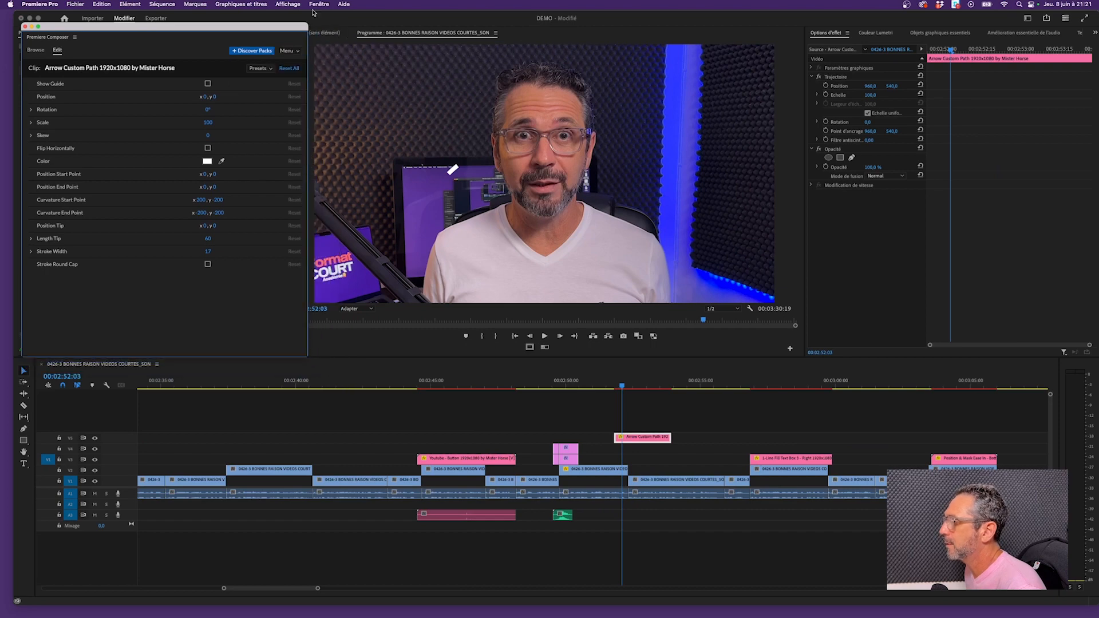
Step: Play the Arrow Custom Path animation until the full arrow is drawn
left_click(633, 399)
key("space")
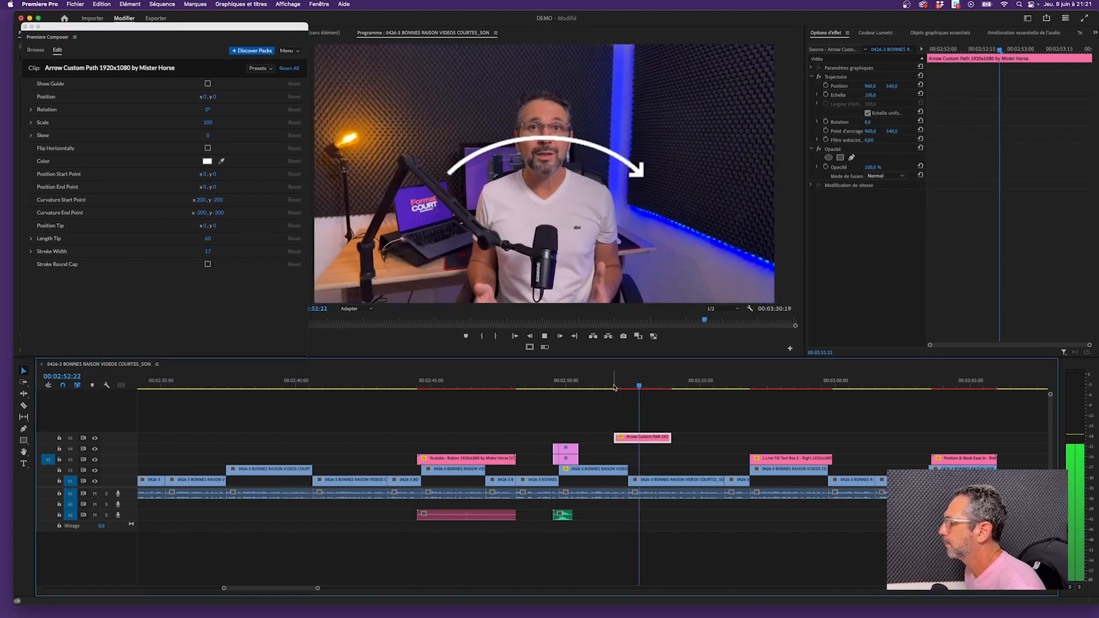
key("space")
Step: Set the arrow's position to x 163, y 97 and its scale to 49
left_click_drag(204, 97, 257, 99)
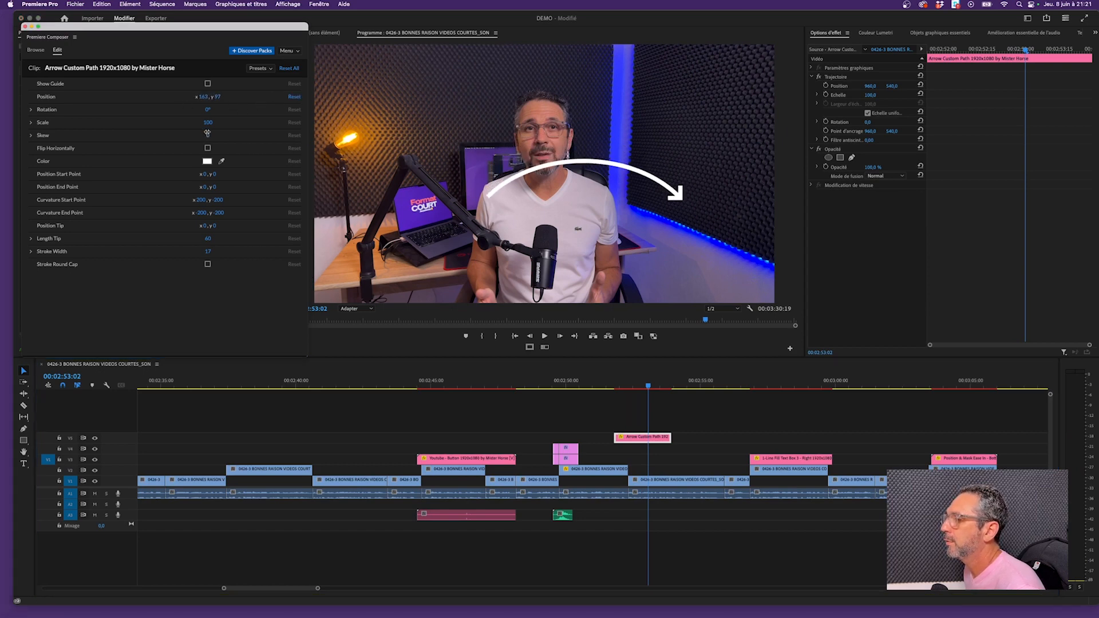
left_click_drag(200, 123, 186, 124)
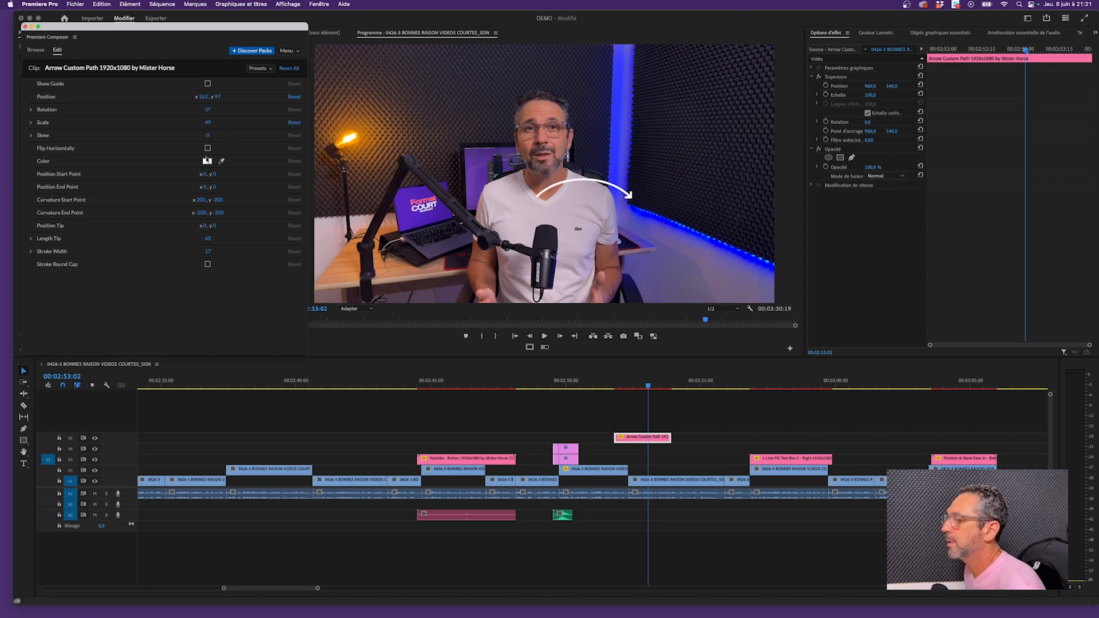
Step: Recolour the arrow to pure red (ff0000) and scrub through its animation
left_click(207, 162)
left_click_drag(180, 229, 234, 254)
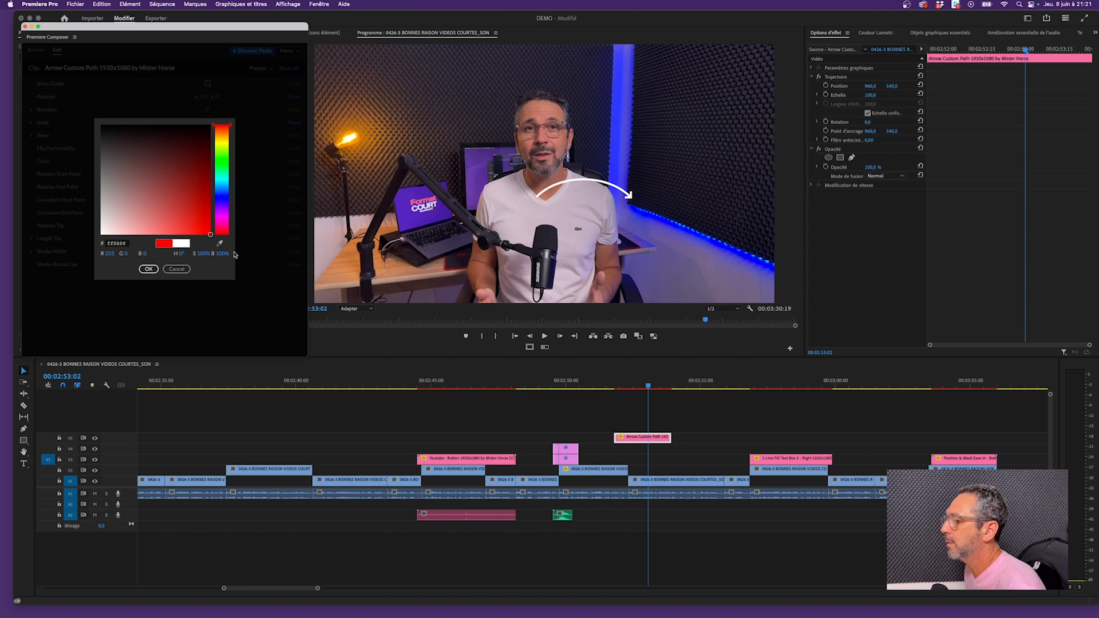
left_click(149, 269)
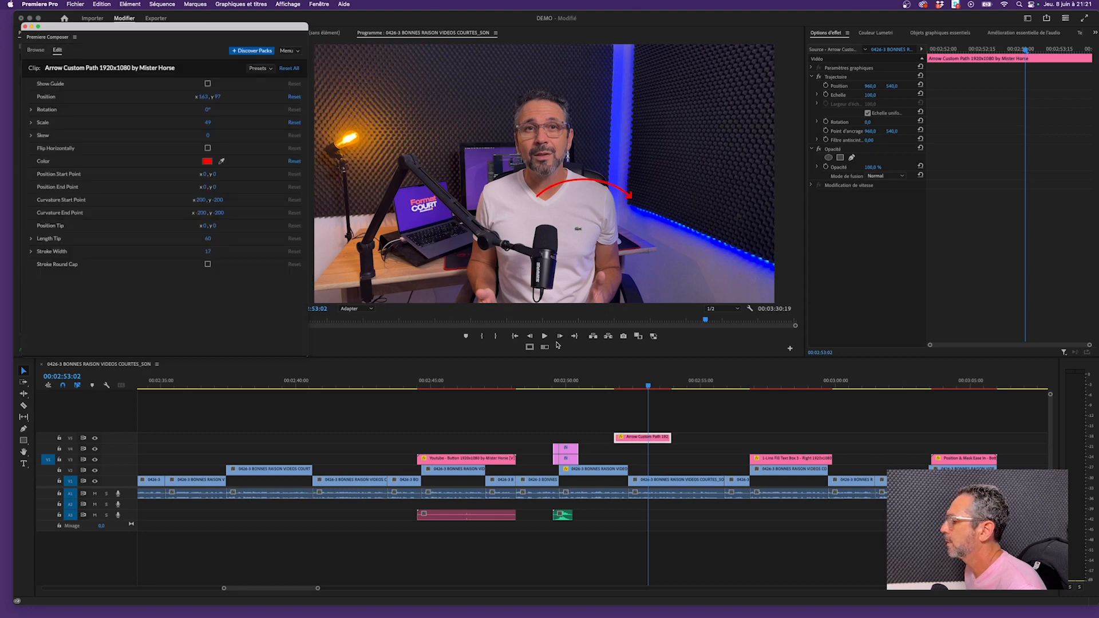
left_click_drag(613, 391, 631, 388)
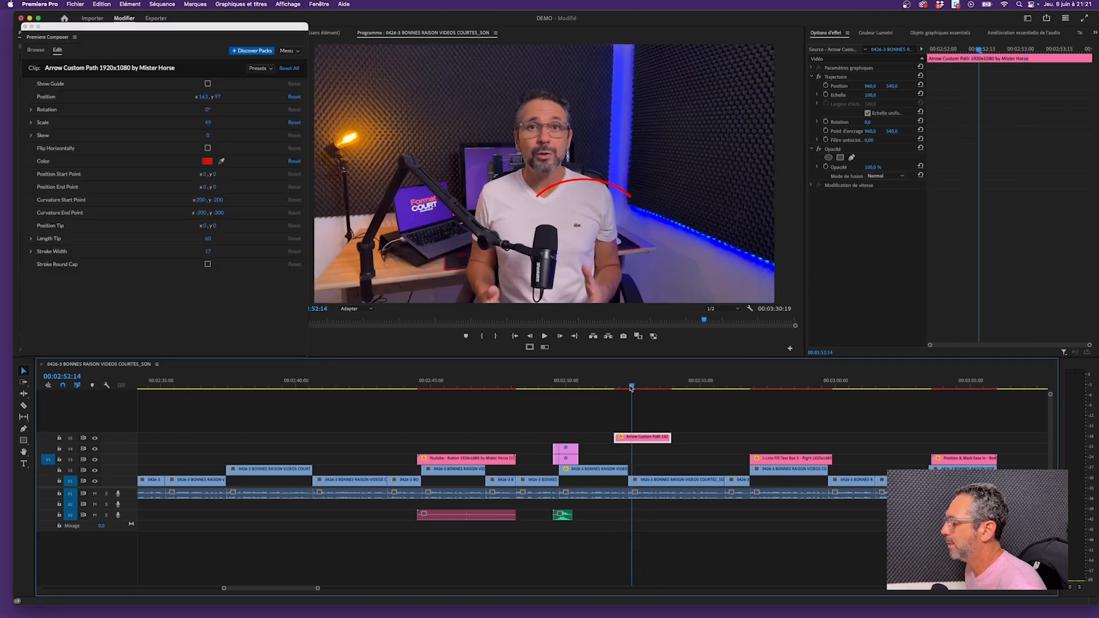
Step: Audition the Clean Bass Bend 01 sound from the Sounds category, and move the Premiere Composer window over the programme preview
left_click(35, 50)
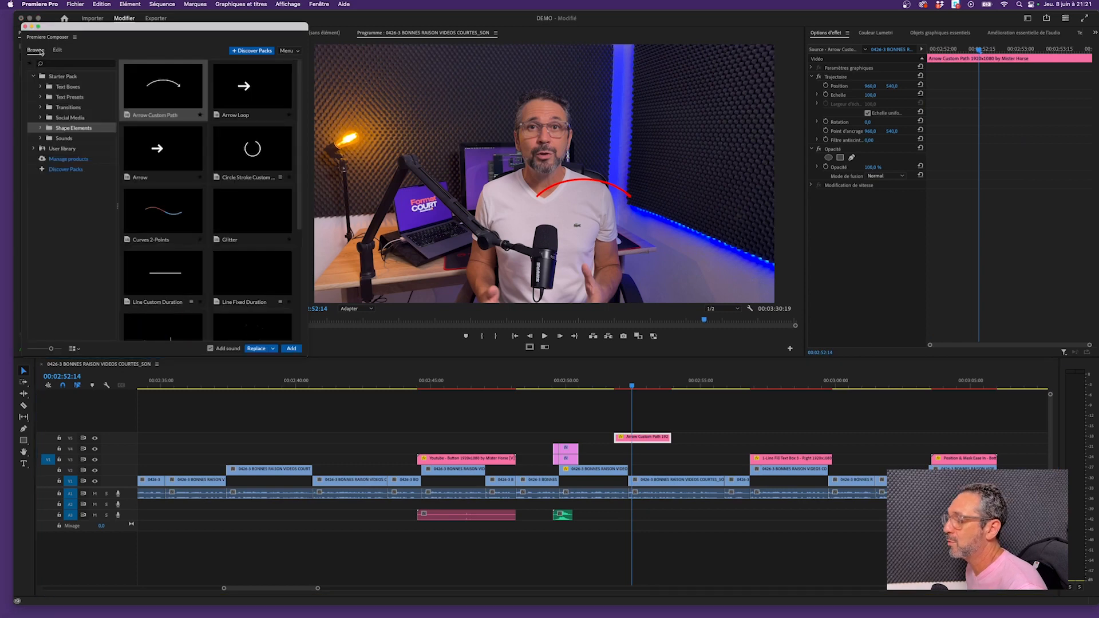
left_click(64, 140)
left_click(147, 164)
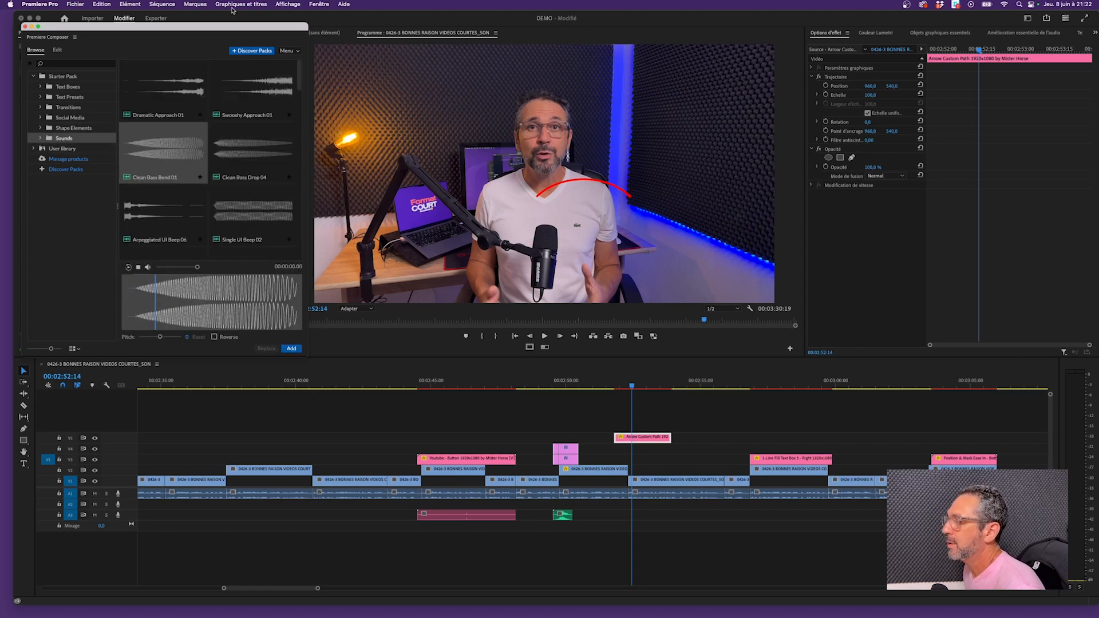
left_click_drag(243, 29, 578, 17)
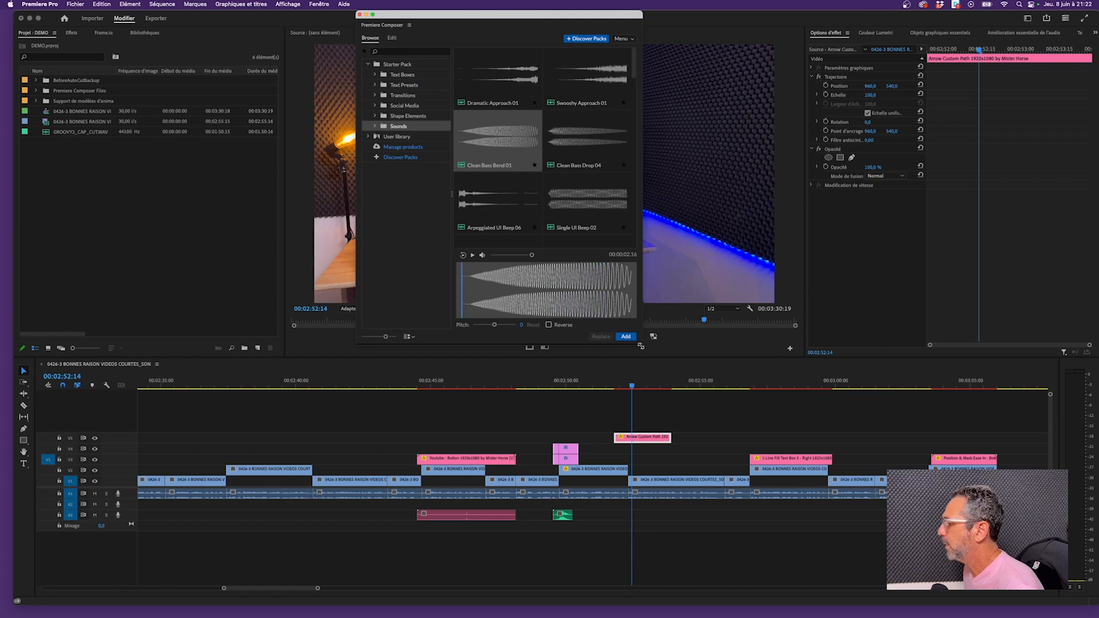
Step: Enlarge the Premiere Composer window and audition the Clean Bass Drop 04, Dramatic Approach 01, Clean Bass Bend 01, Single UI Beep 02 and Sci-fi Teleport Blast 02 sounds
left_click_drag(644, 353, 834, 497)
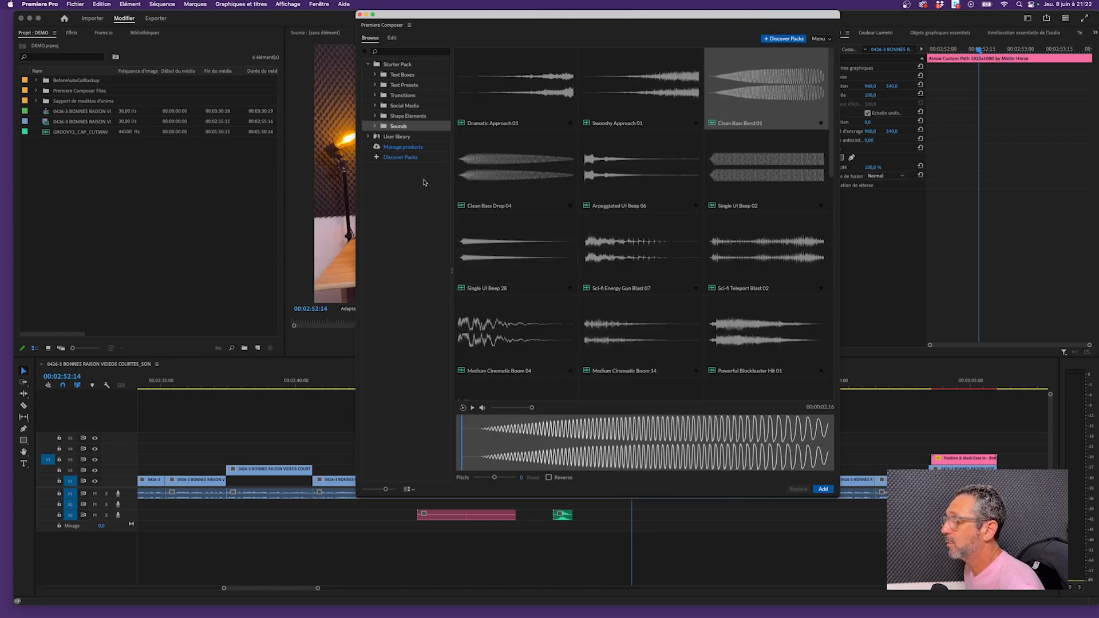
left_click(464, 177)
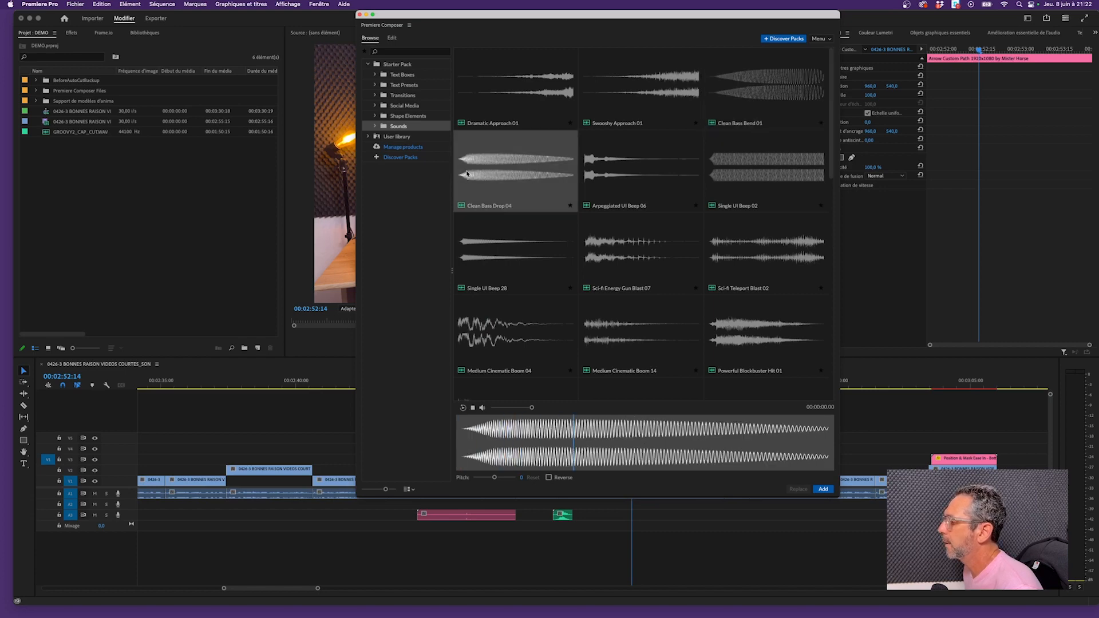
left_click(506, 98)
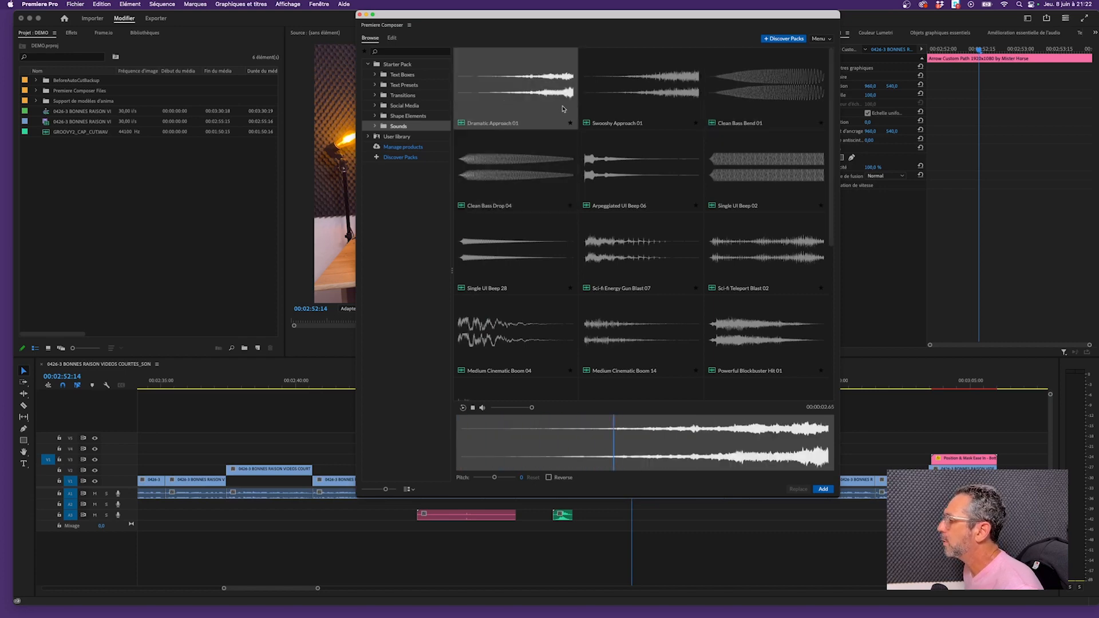
left_click(720, 103)
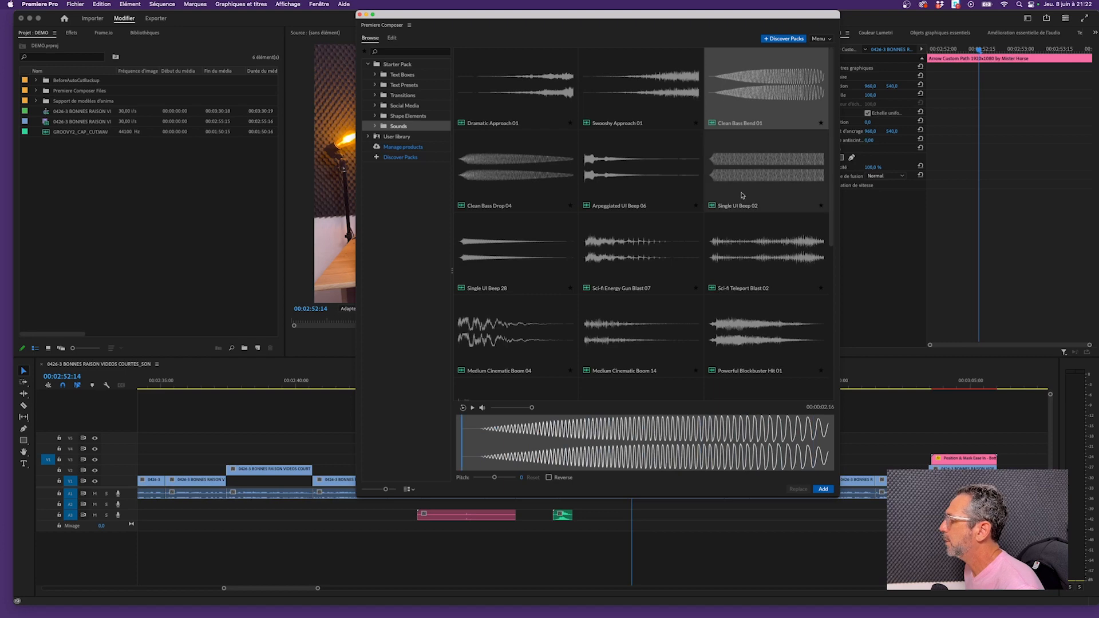
left_click(713, 187)
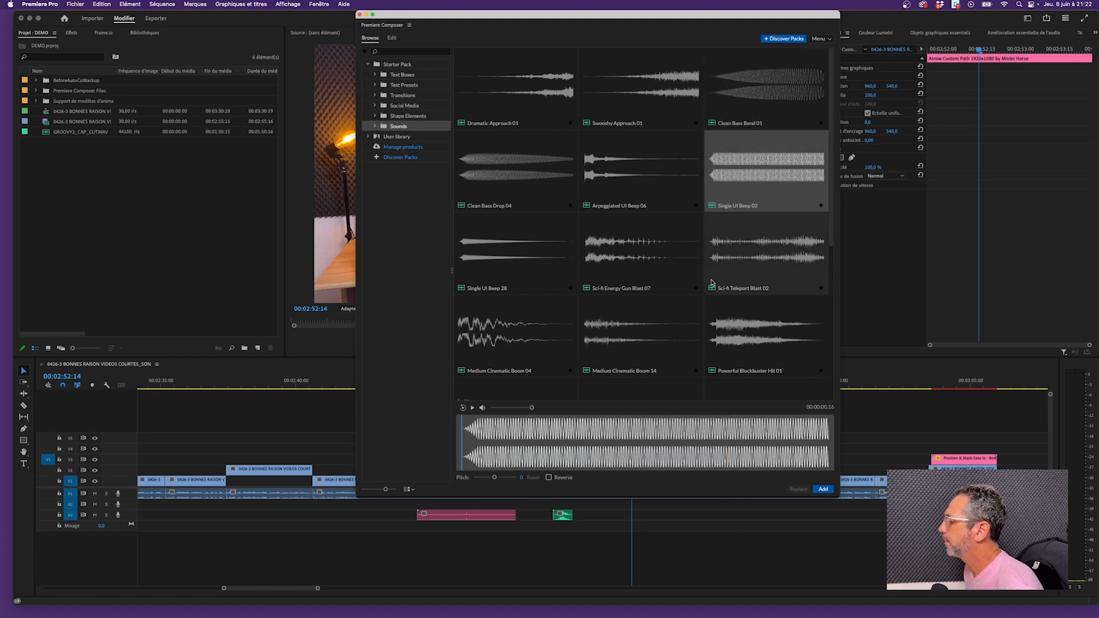
left_click(742, 263)
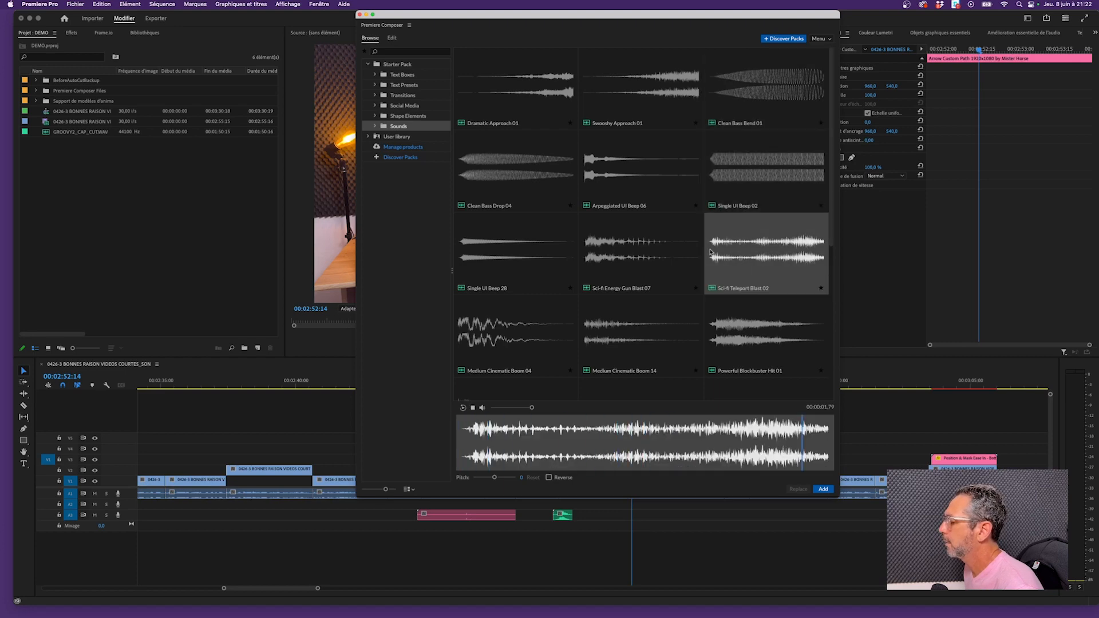
Step: Close the floating Premiere Composer window to uncover the programme preview
left_click(136, 233)
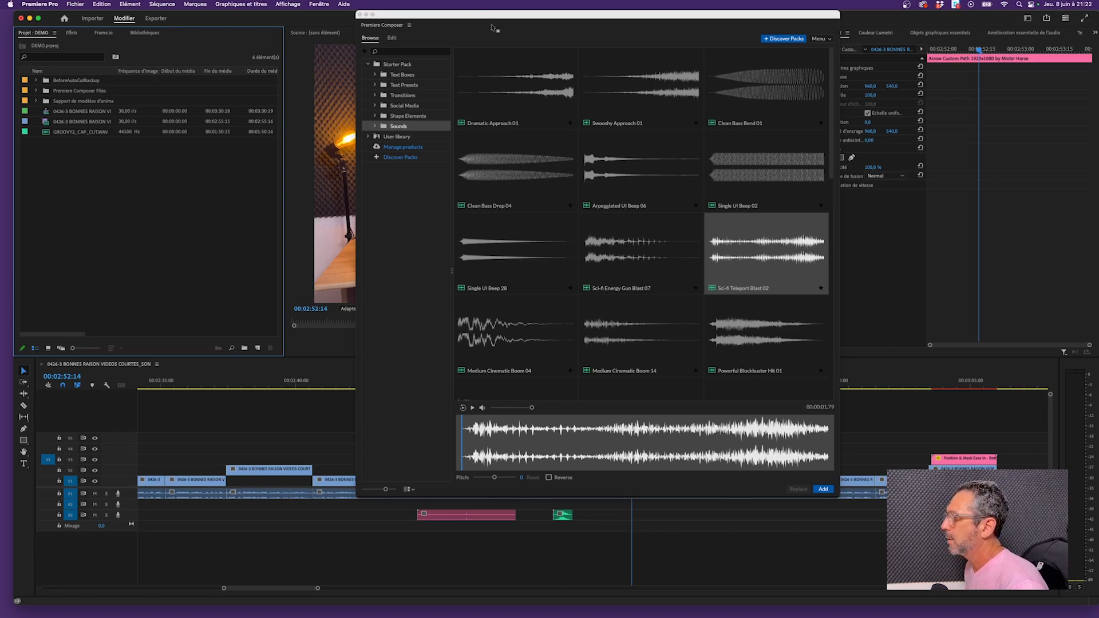
left_click_drag(491, 28, 481, 29)
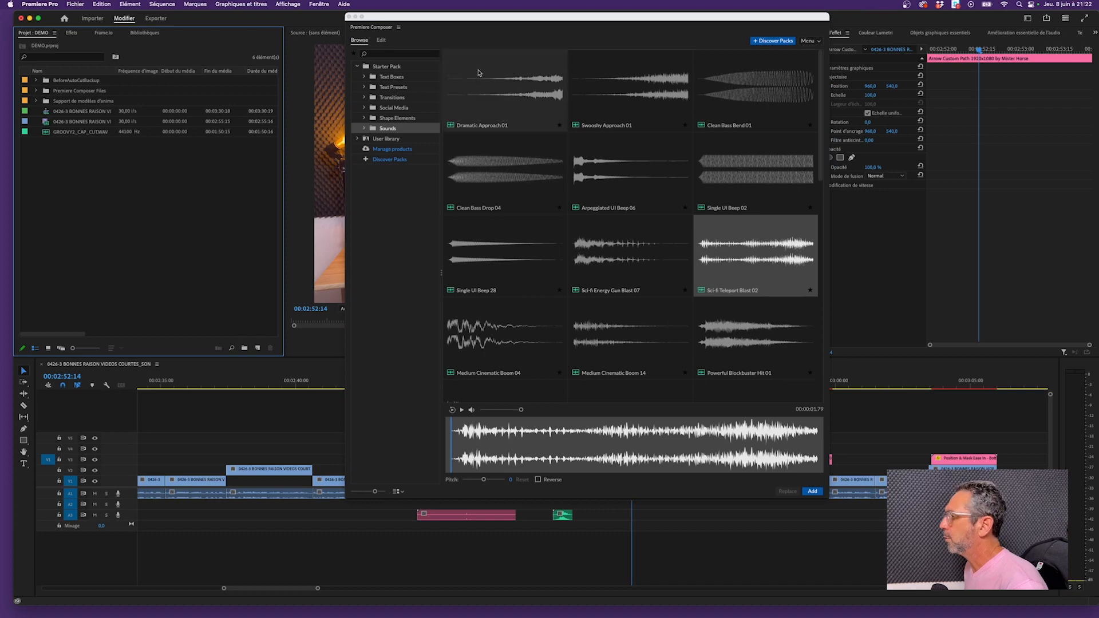
left_click(349, 18)
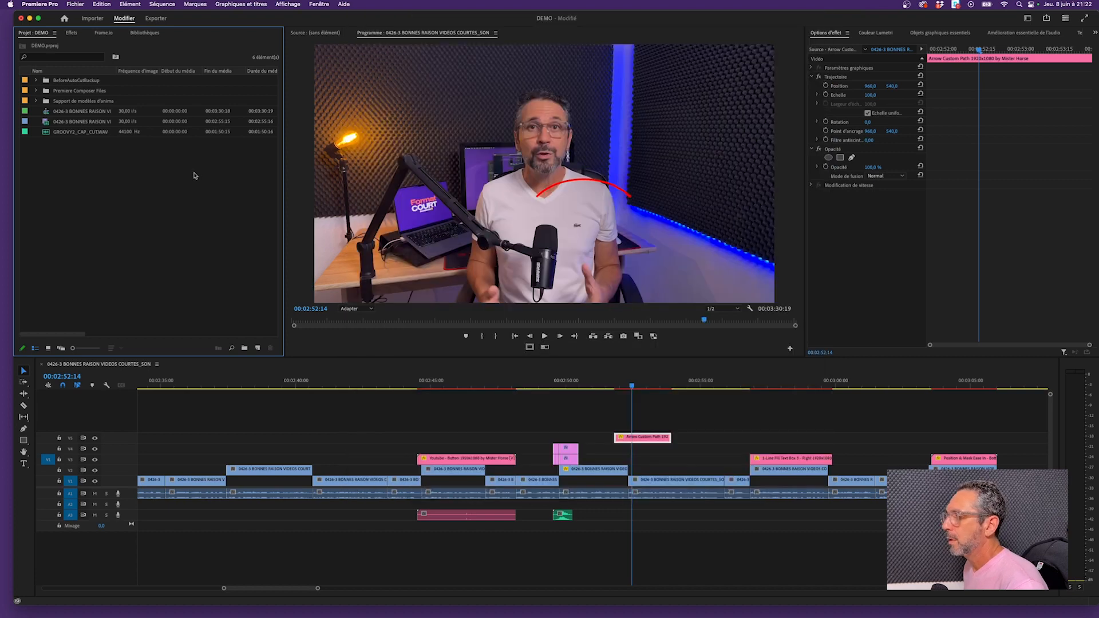
Step: Switch to Finder and open the SFX folder inside VIDEO_POST_TikTok
key("super+Tab")
key("super+Tab")
key("super+Tab")
key("super+Tab")
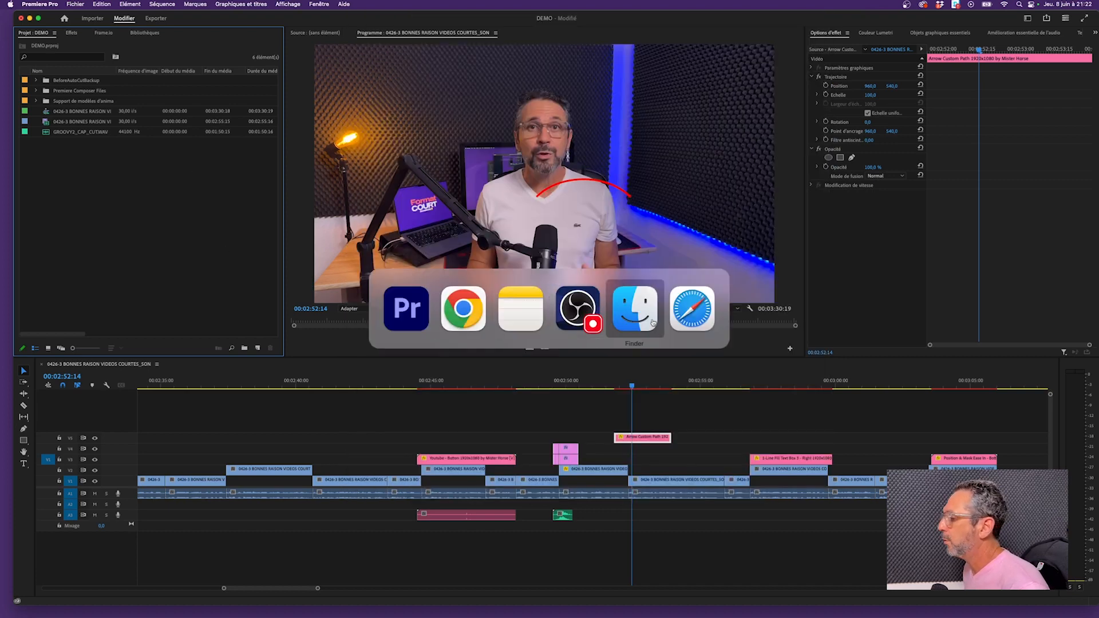
left_click(628, 321)
key("Left")
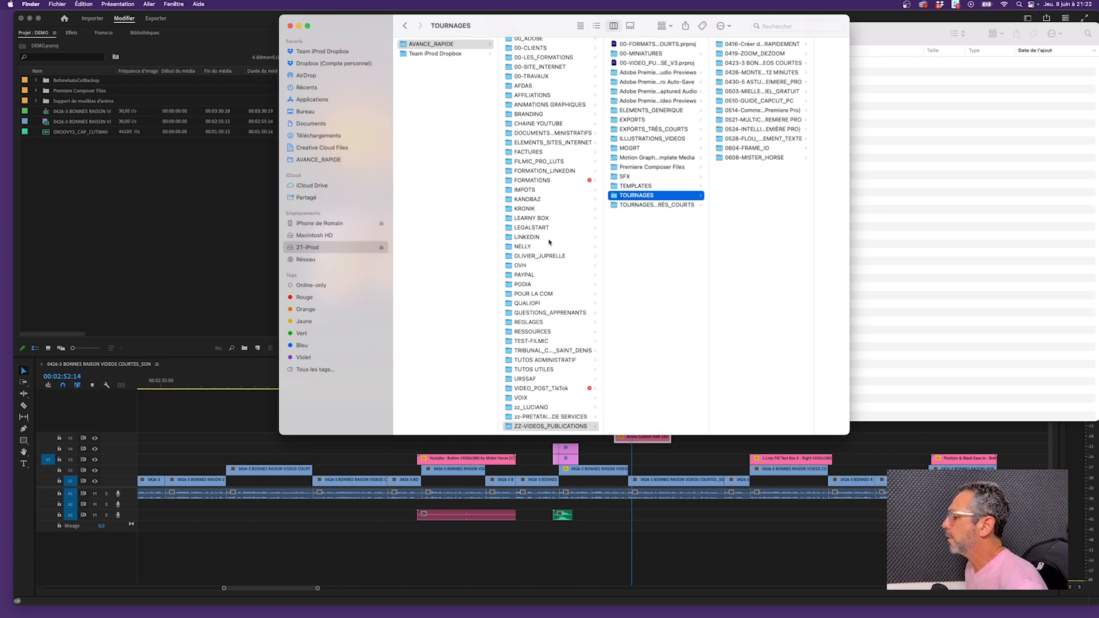
left_click(547, 388)
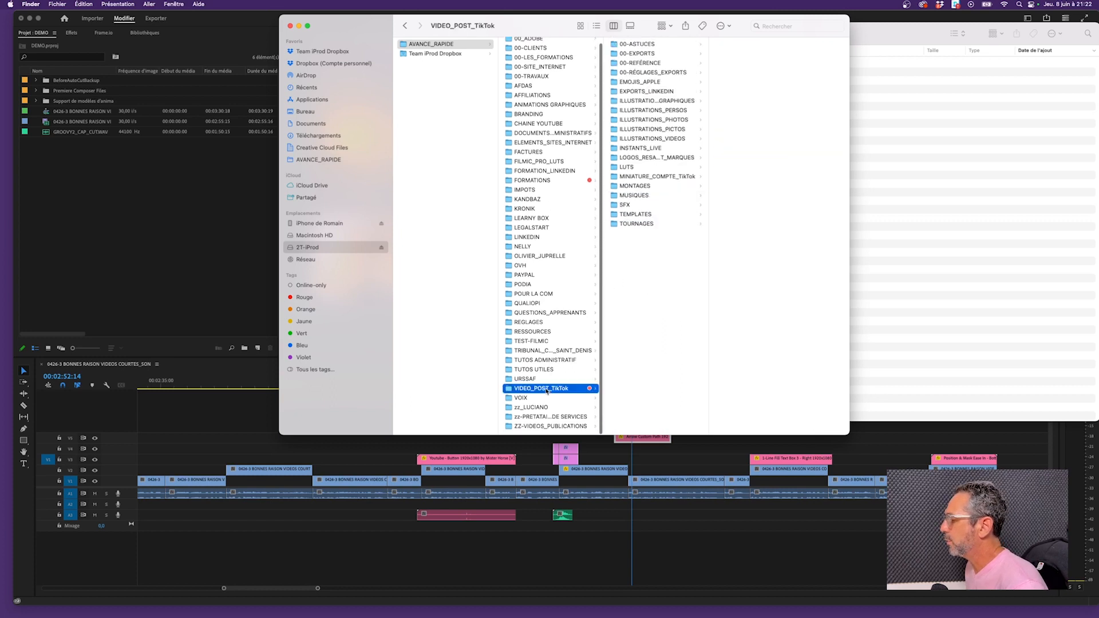
left_click(632, 206)
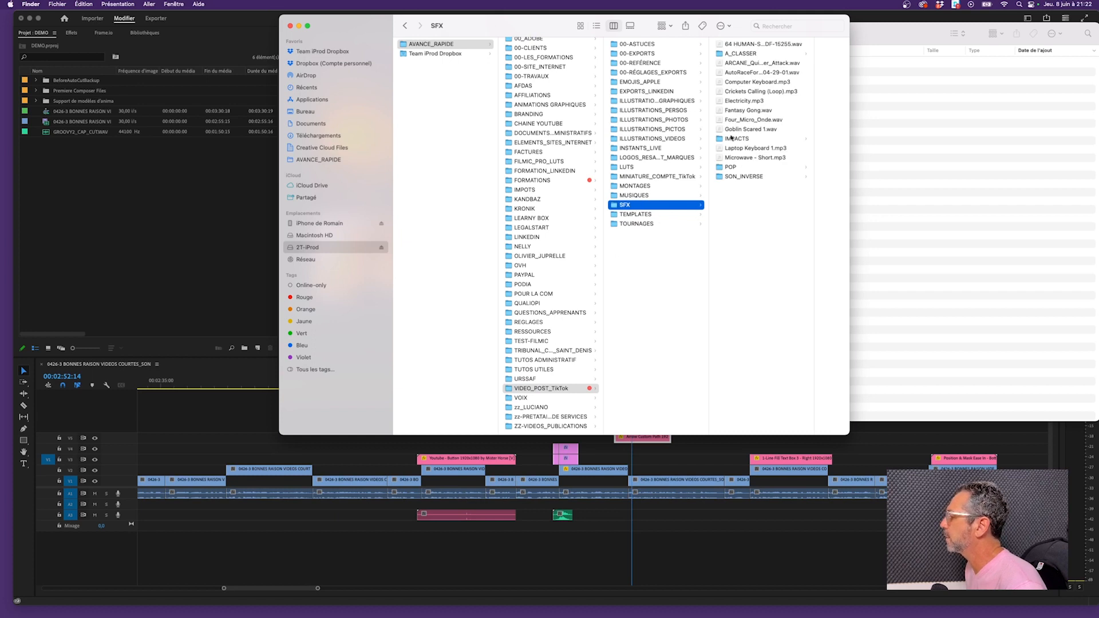
Step: Look into the POP folder, and import the whole SON_INVERSE folder into the DEMO project in Premiere Pro
left_click(730, 168)
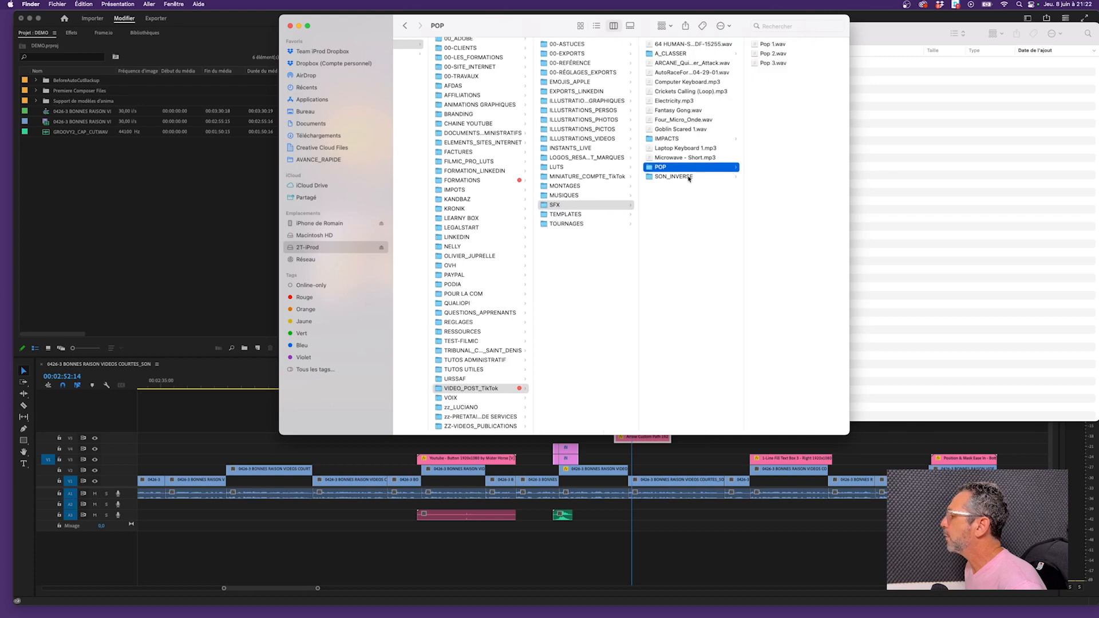
left_click(689, 178)
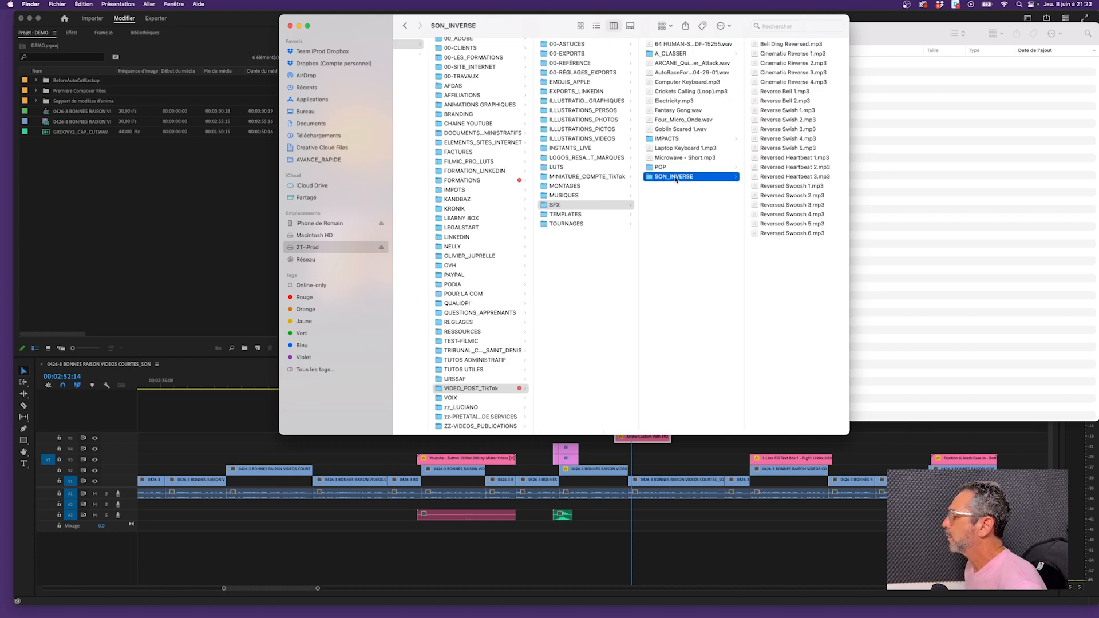
left_click_drag(675, 179, 143, 207)
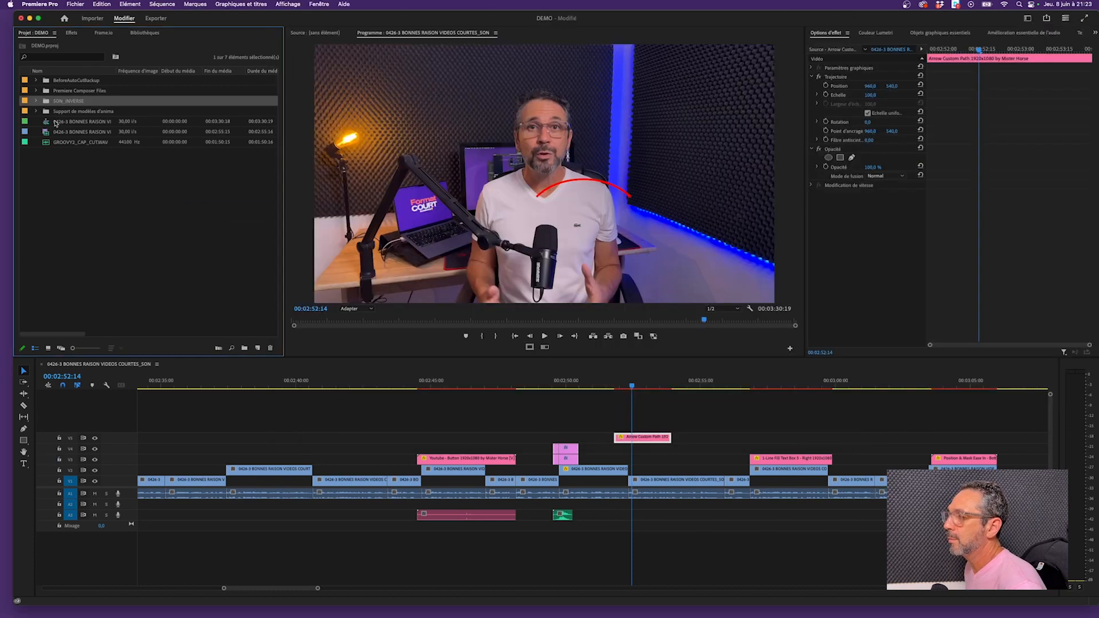
Step: Open the SON_INVERSE bin, audition Bell Ding Reversed.mp3 and Cinematic Reverse 1.mp3, and return to the project's root level
double_click(49, 102)
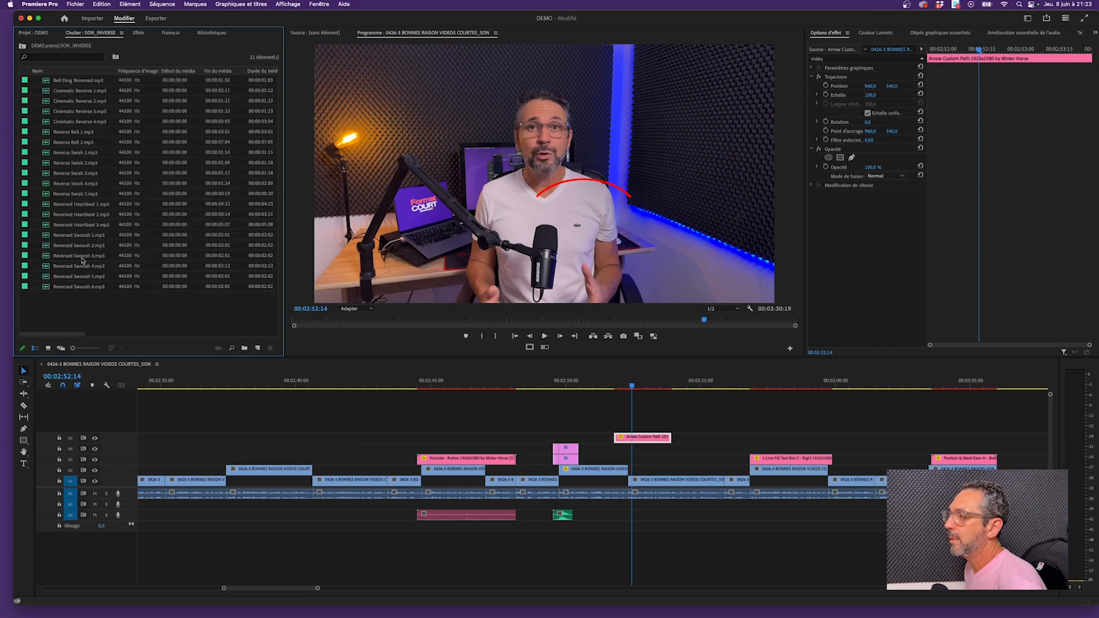
double_click(46, 82)
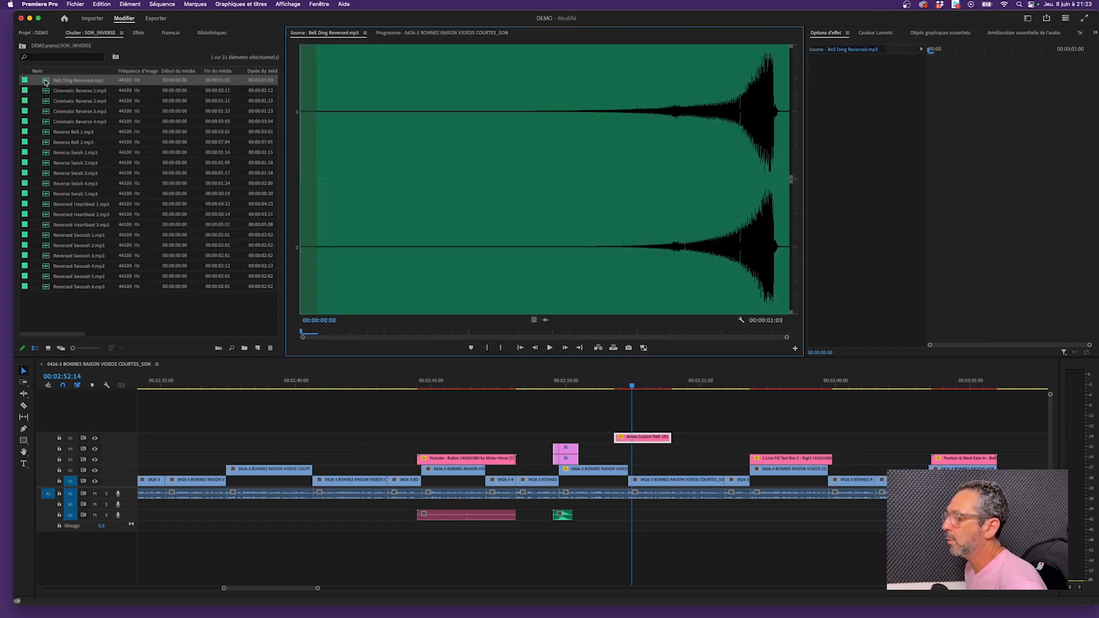
key("space")
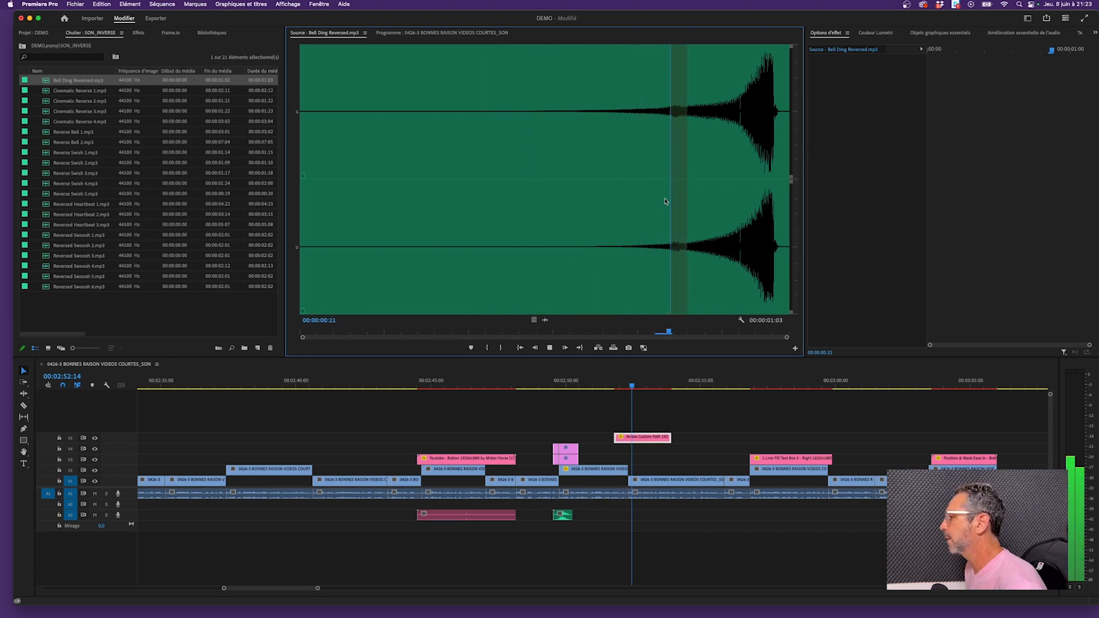
double_click(61, 91)
key("space")
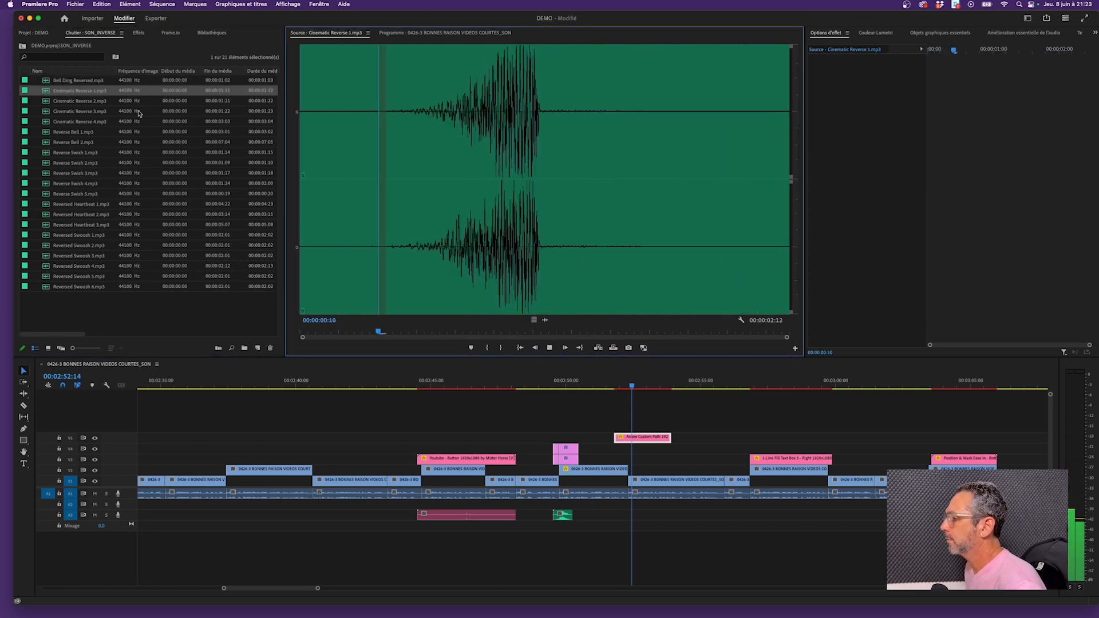
left_click(22, 46)
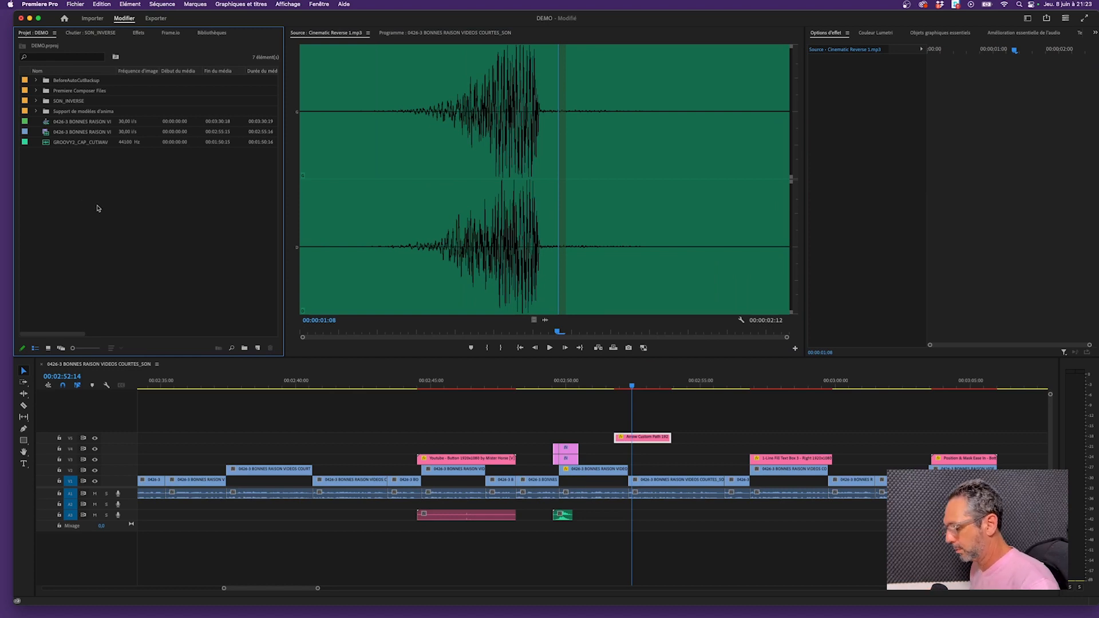
Step: Place the playhead at 00:02:51:02, switch to Safari with the Envato Elements page and shift its window slightly upward
left_click(595, 384)
key("super+Tab")
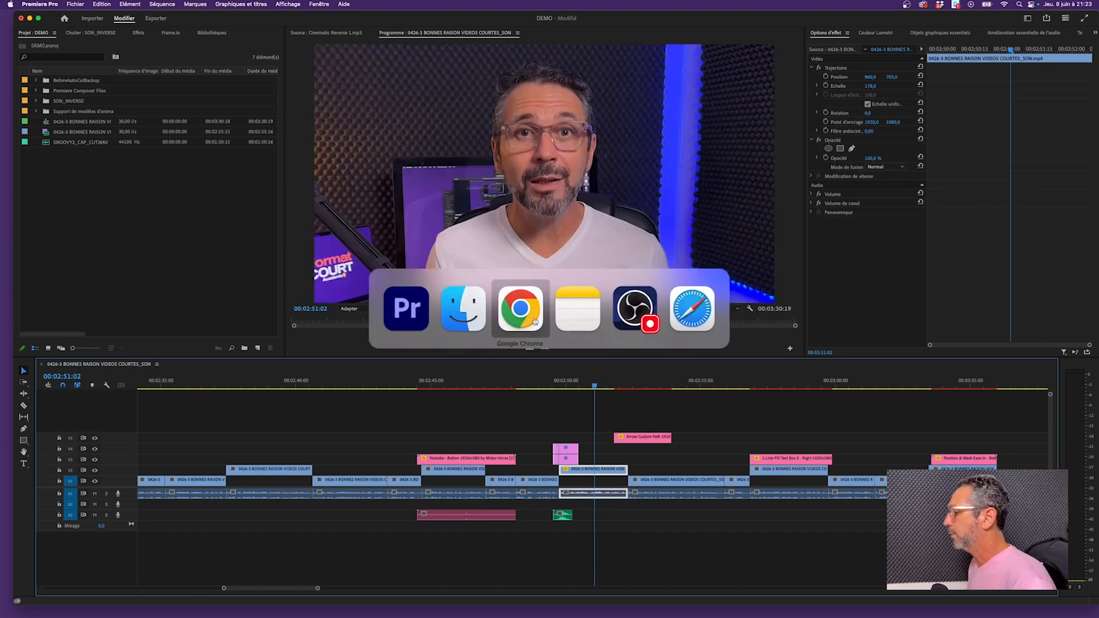
left_click(693, 328)
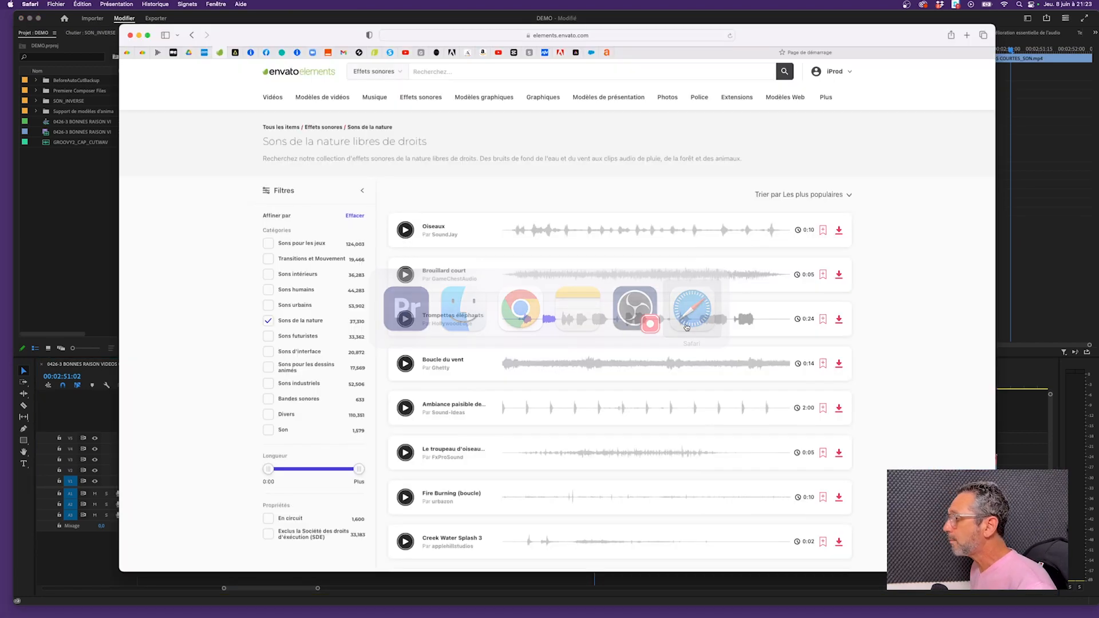
left_click_drag(811, 29, 812, 16)
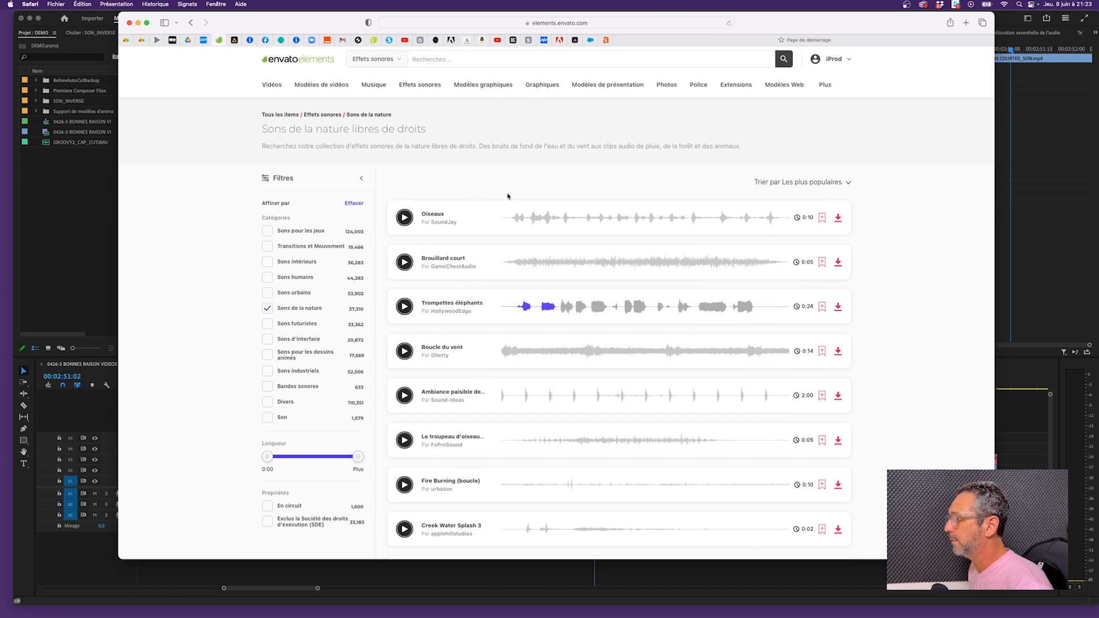
Step: Browse the Envato Elements pages for videos, Premiere Pro video templates, music, sound effects and graphic templates
mouse_move(273, 89)
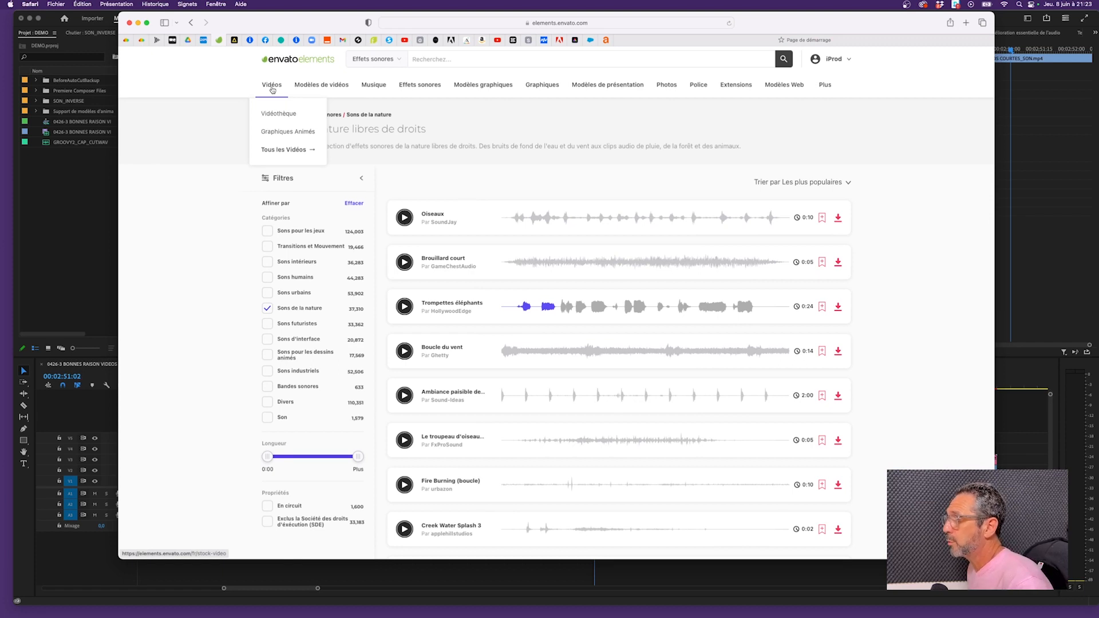
left_click(273, 90)
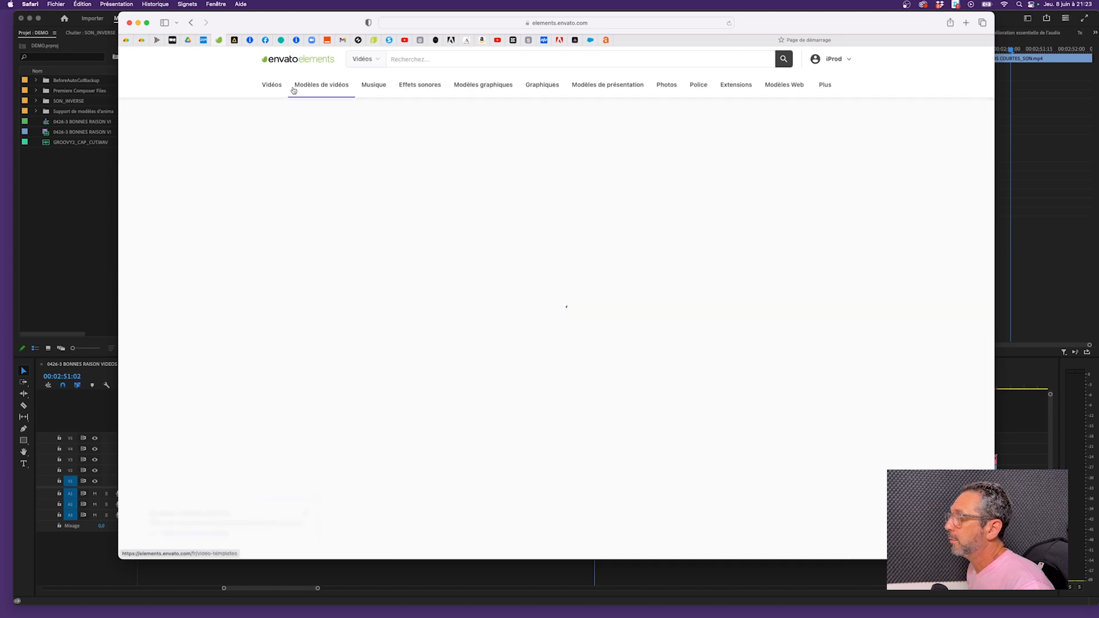
mouse_move(321, 89)
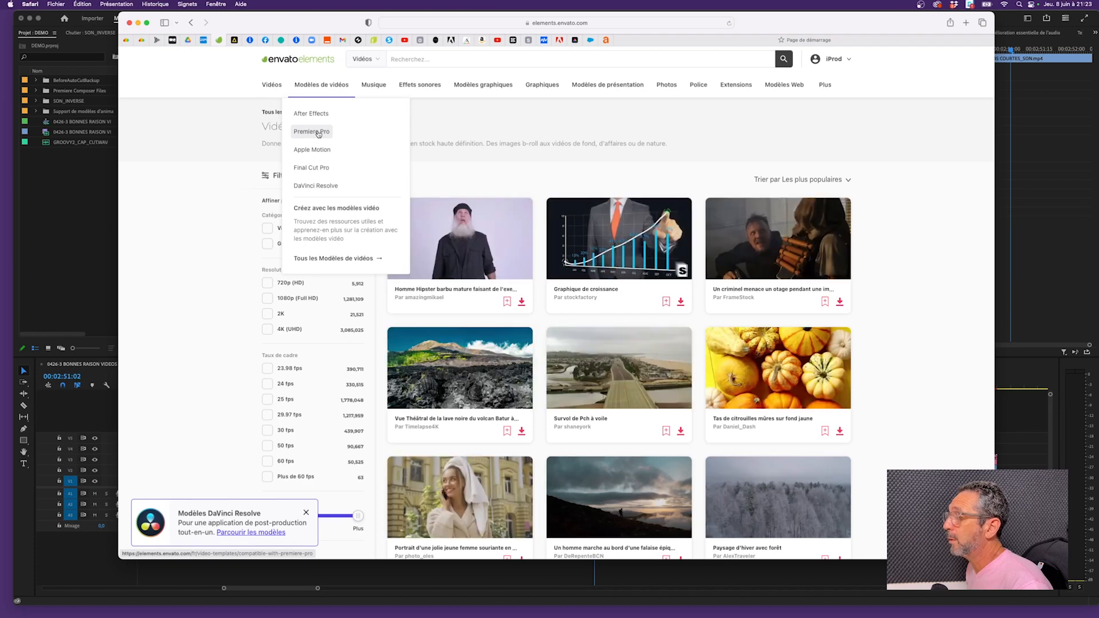
left_click(318, 132)
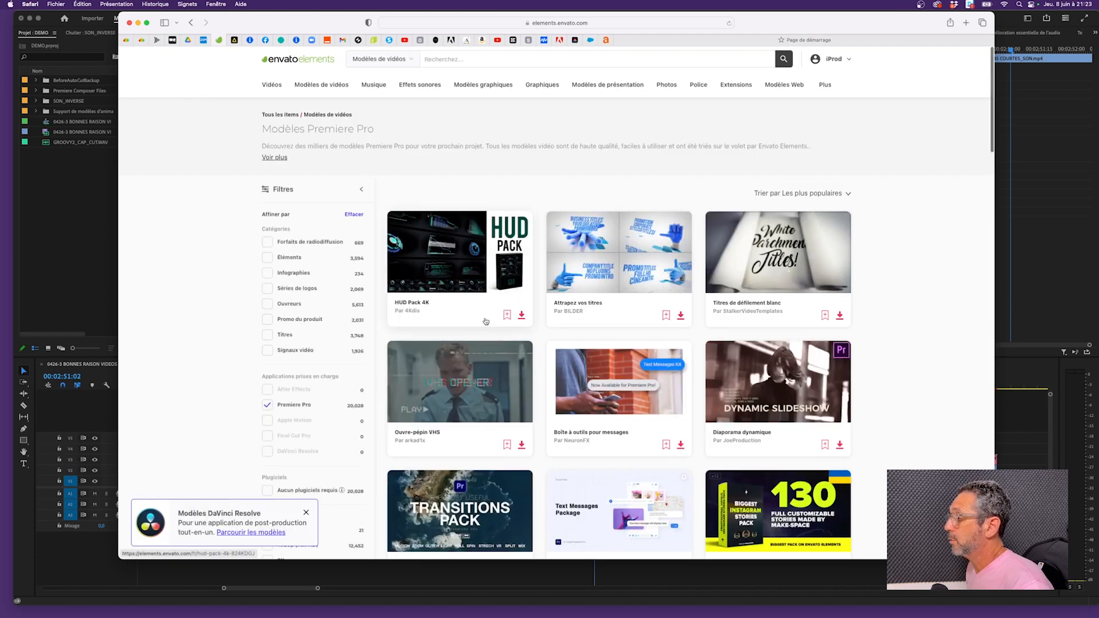
left_click(375, 90)
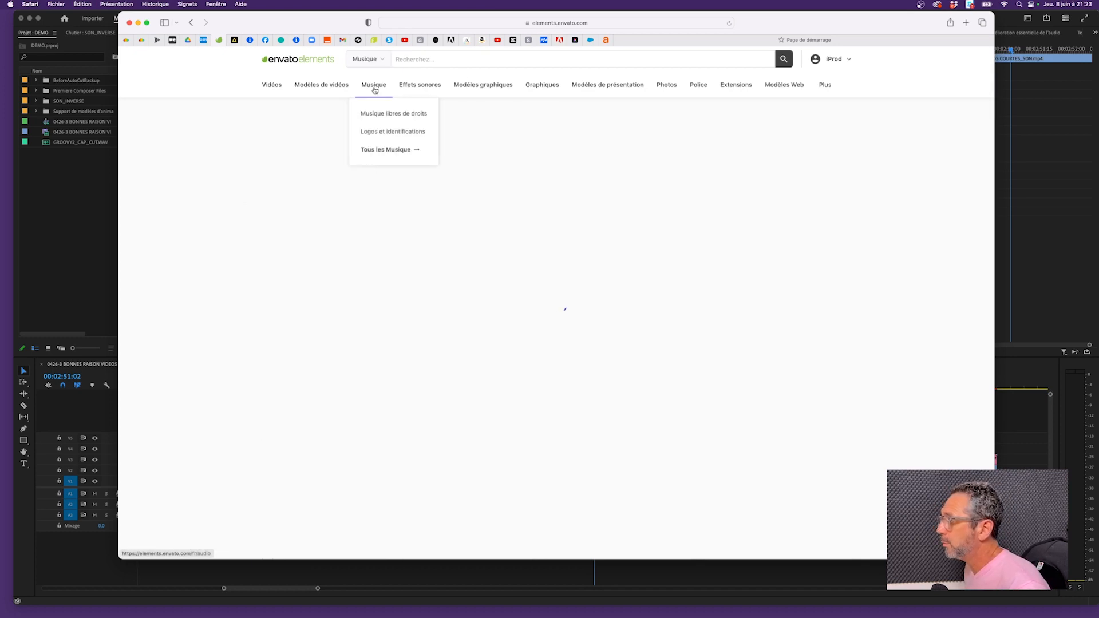
left_click(425, 90)
mouse_move(480, 91)
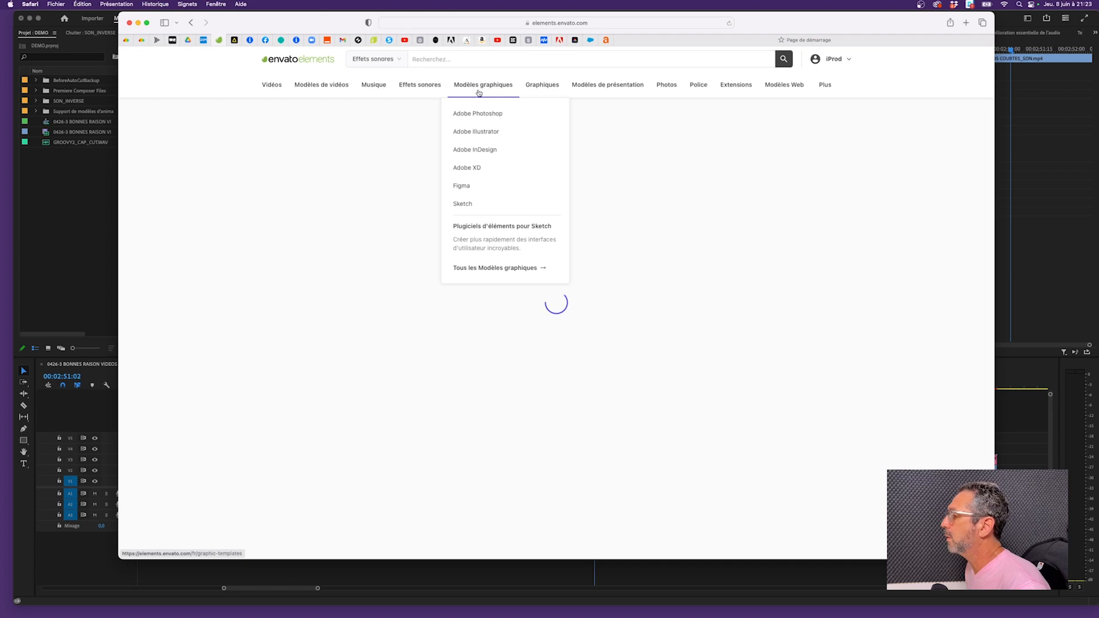
left_click(480, 90)
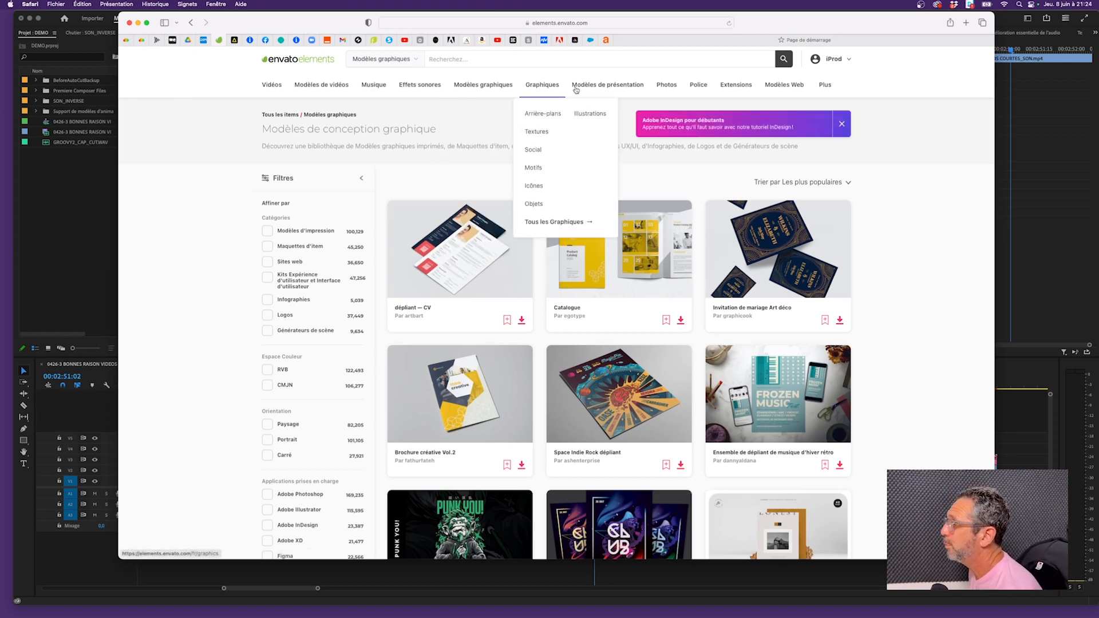
Step: Look over the remaining Envato Elements categories such as presentation templates and photos, and skim the graphic templates catalogue and its filters
mouse_move(622, 94)
mouse_move(668, 90)
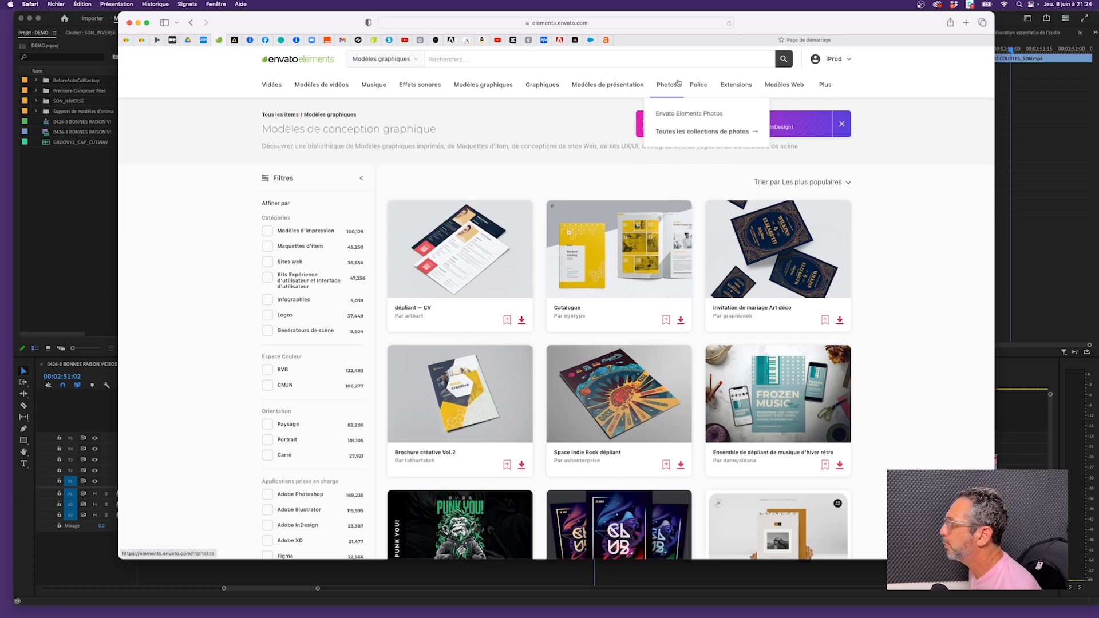
mouse_move(550, 97)
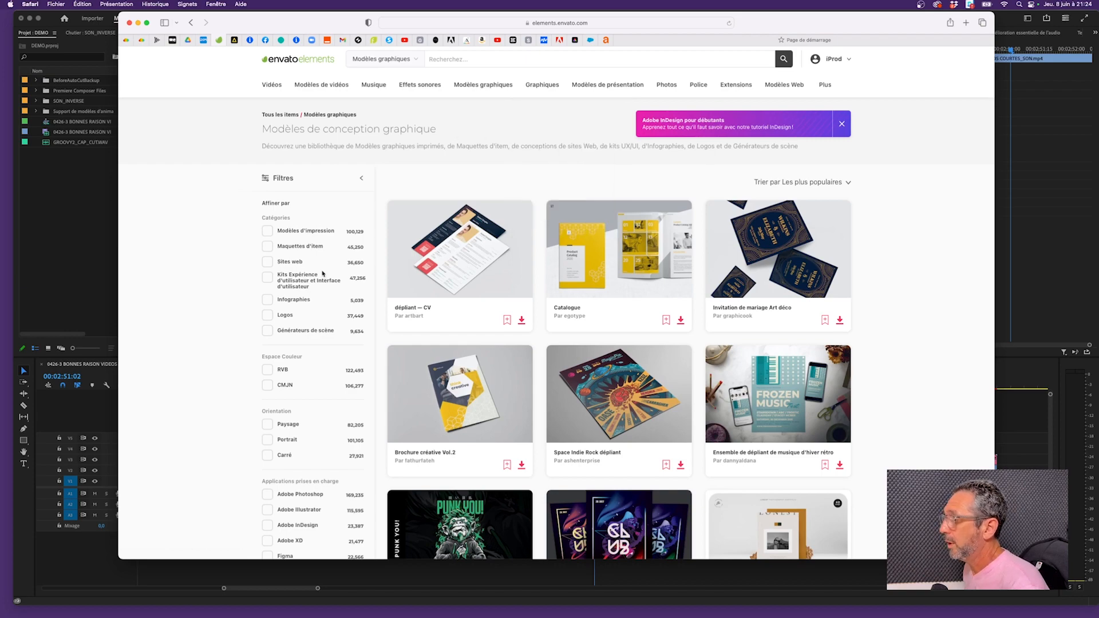
scroll(293, 324, "down", 2)
scroll(293, 324, "down", 5)
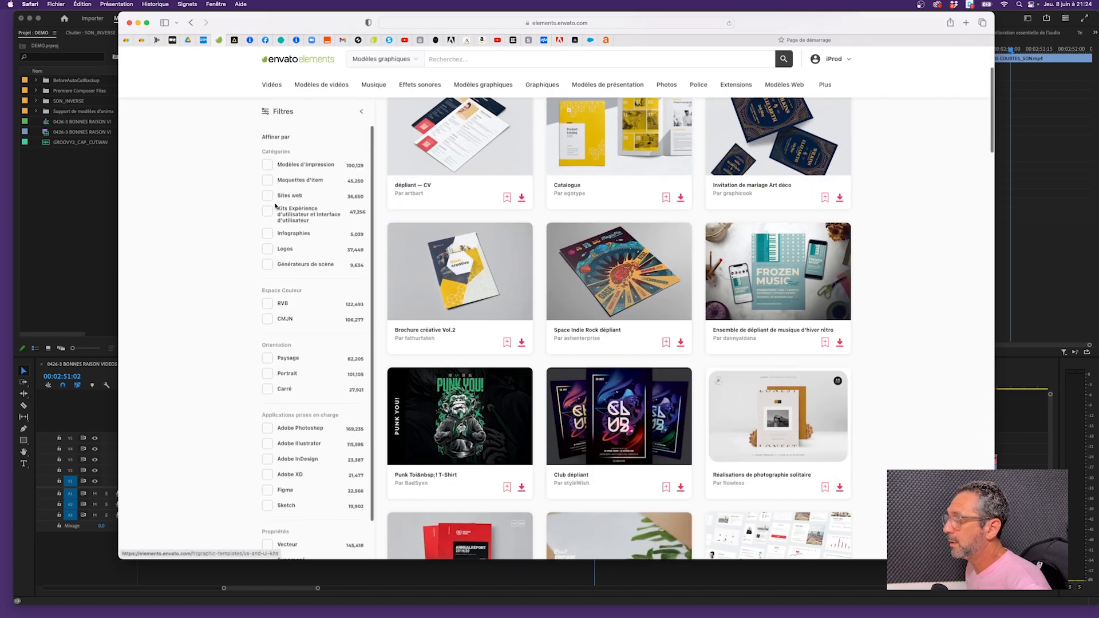
scroll(246, 215, "down", 3)
scroll(258, 227, "up", 10)
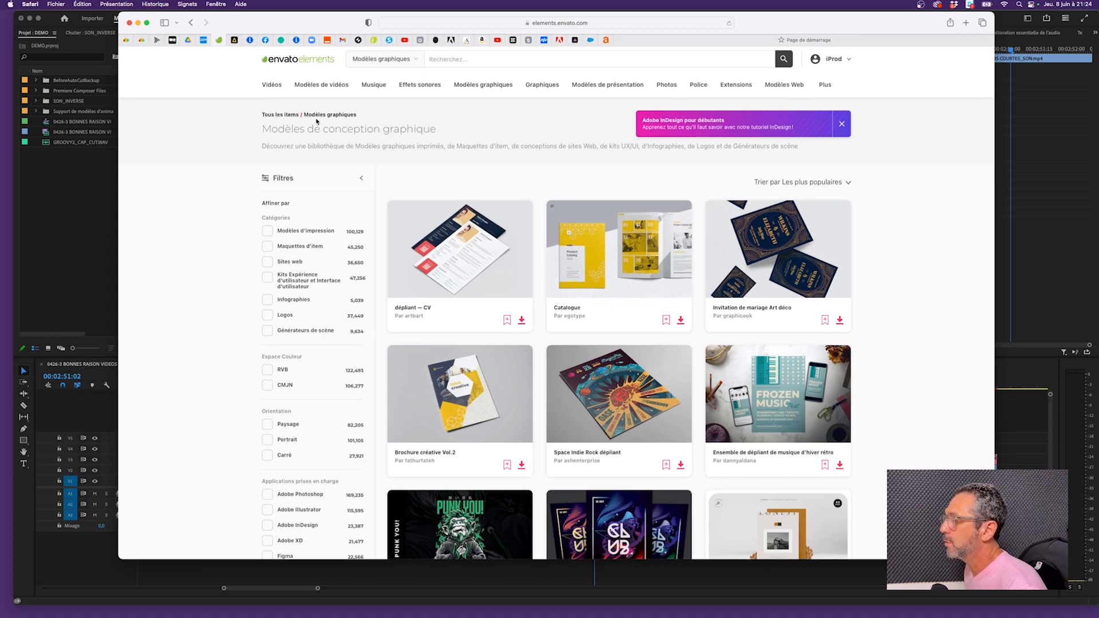
Step: Open the Envato Elements sound effects category and search it for "elephant"
mouse_move(407, 95)
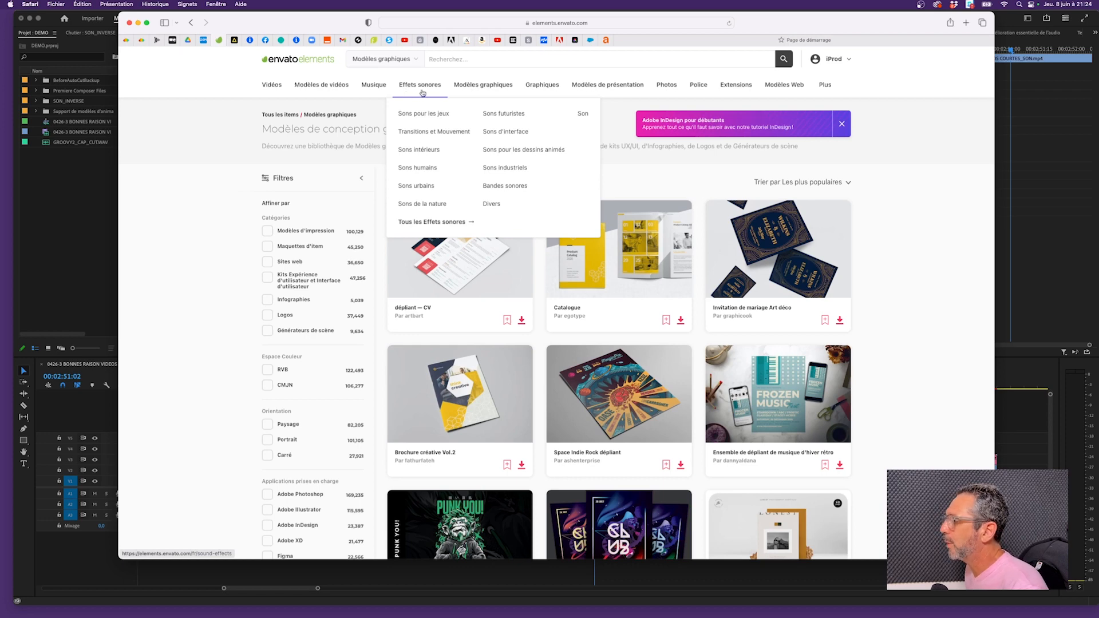
left_click(422, 93)
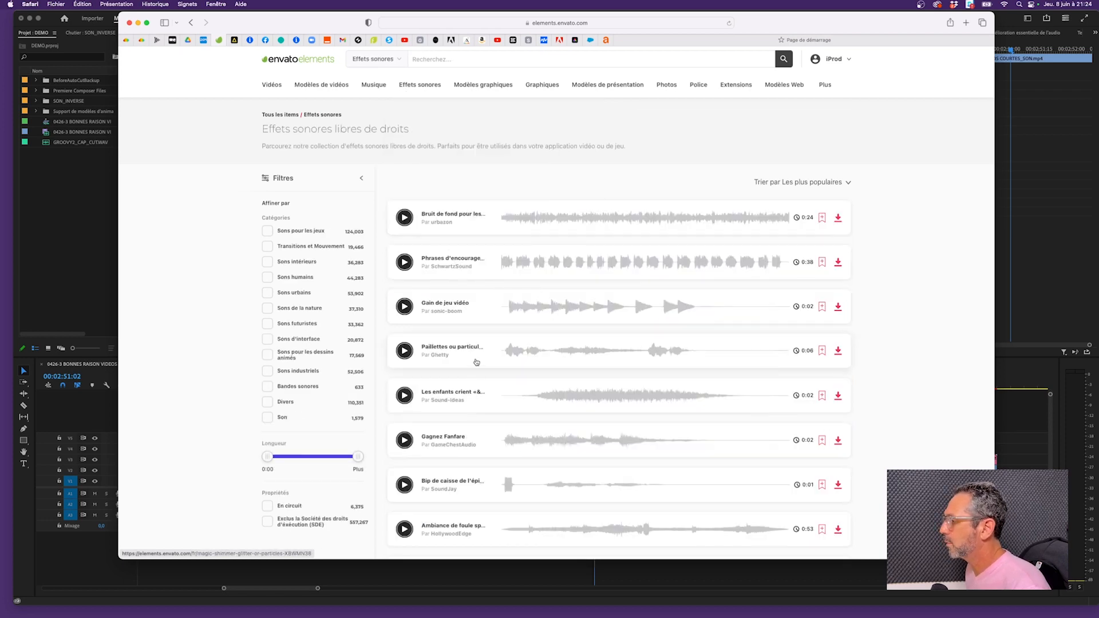
left_click(470, 59)
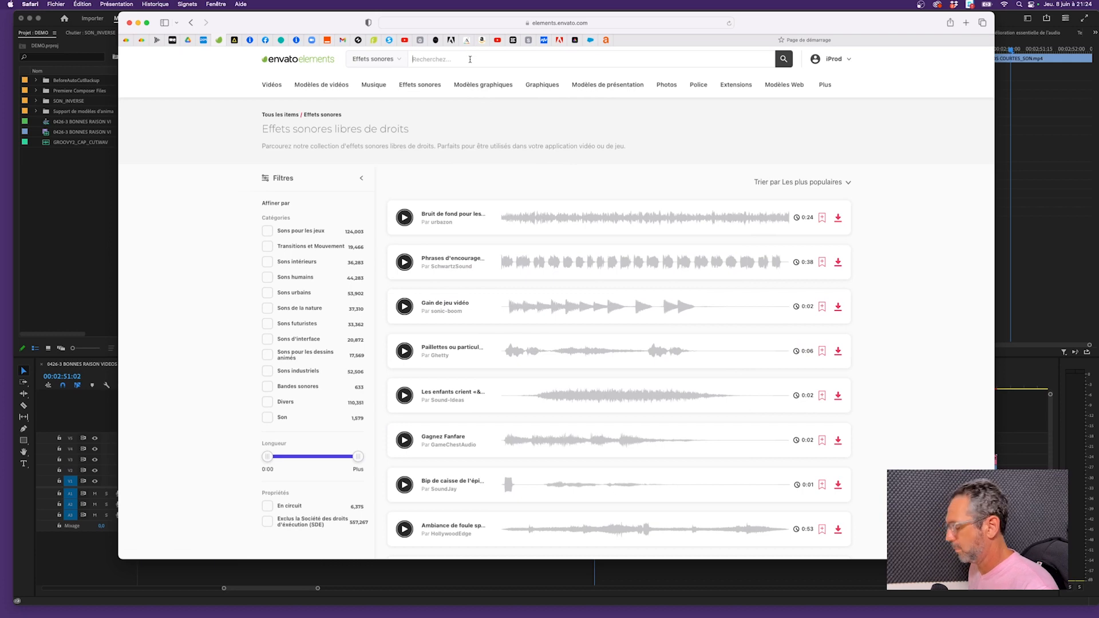
type("elephant")
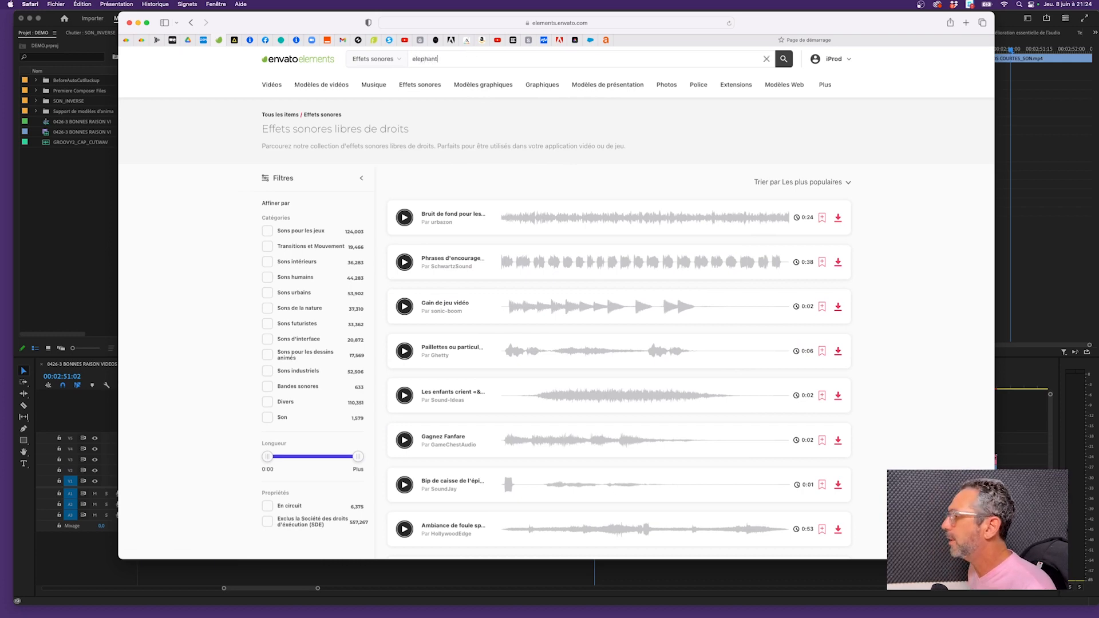
key("Return")
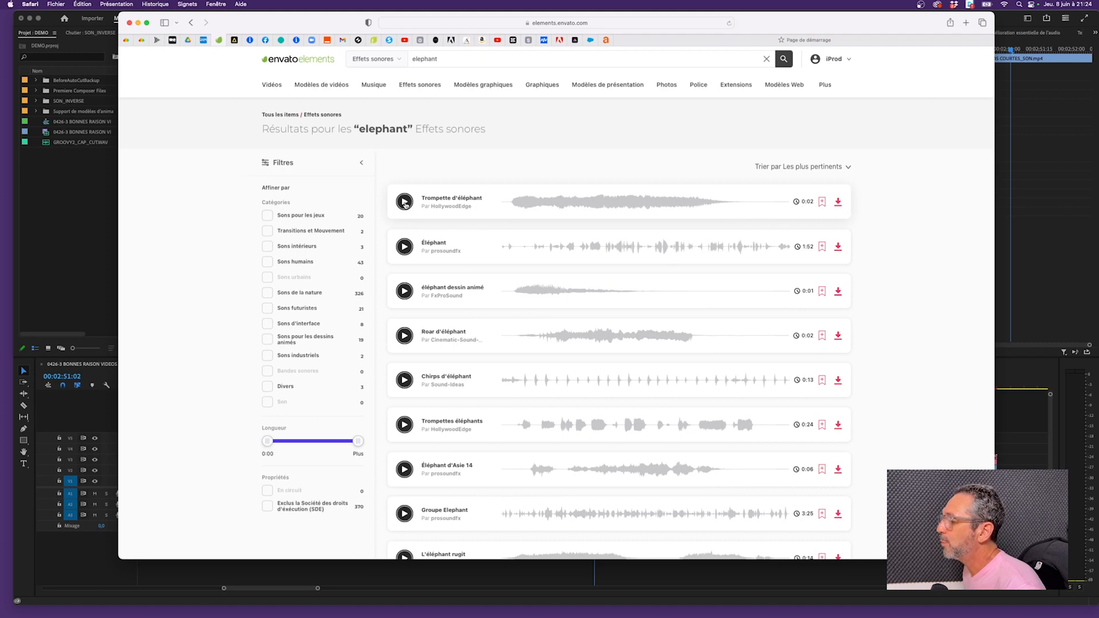
Step: Audition the 0:02 sound effect "Trompette d'éléphant" and download it
left_click(404, 202)
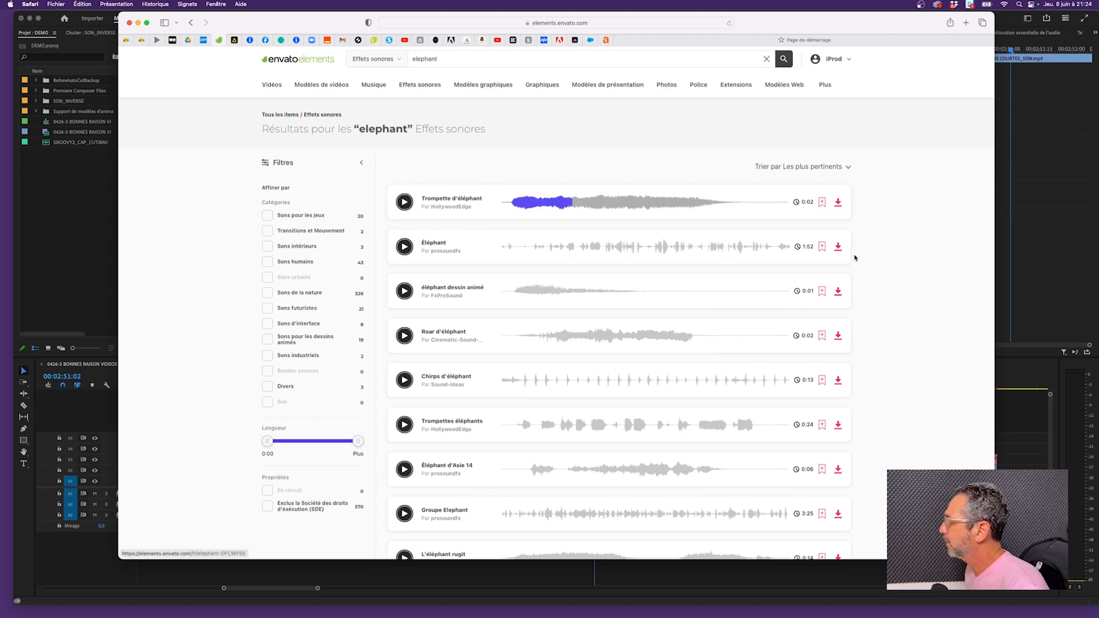
left_click(839, 202)
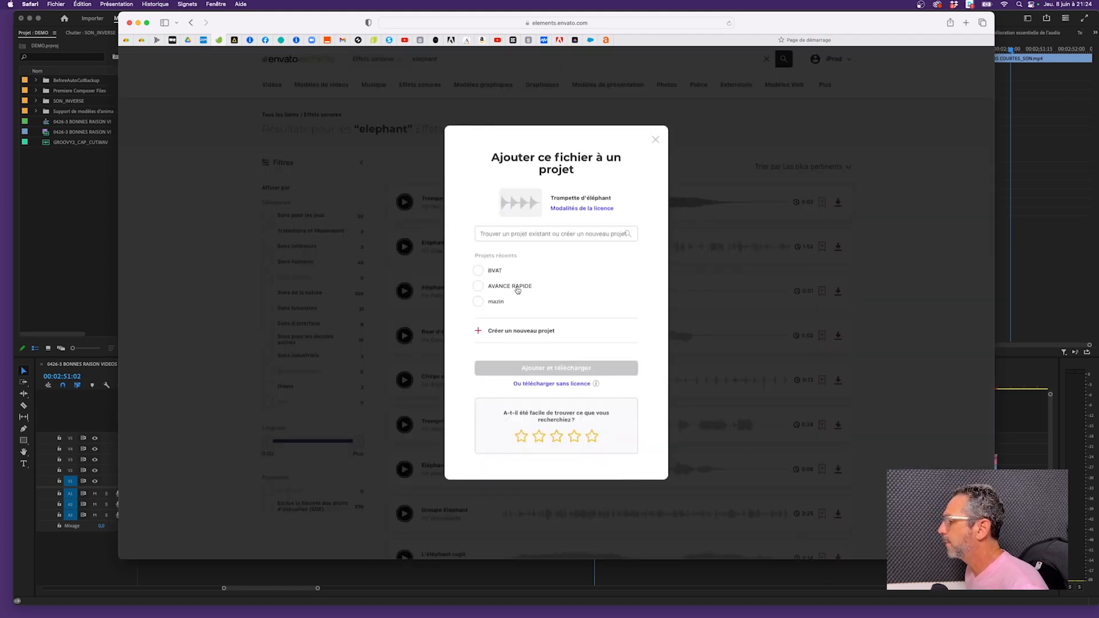
left_click(544, 368)
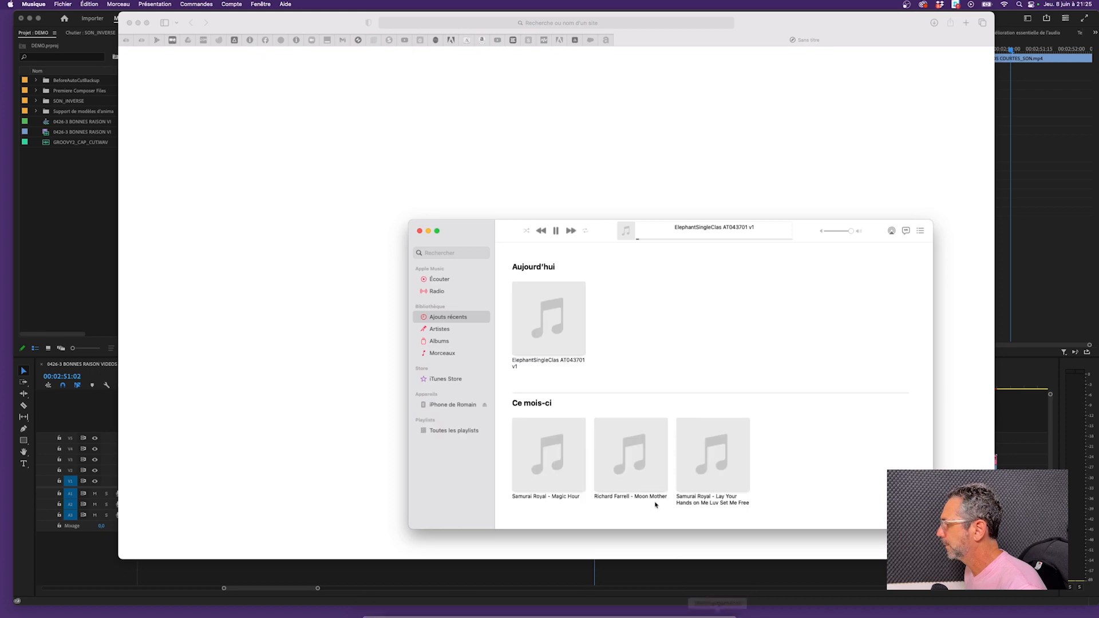
Step: Pause the elephant sound in Music, close its window and open the Téléchargements folder in Finder
left_click(556, 230)
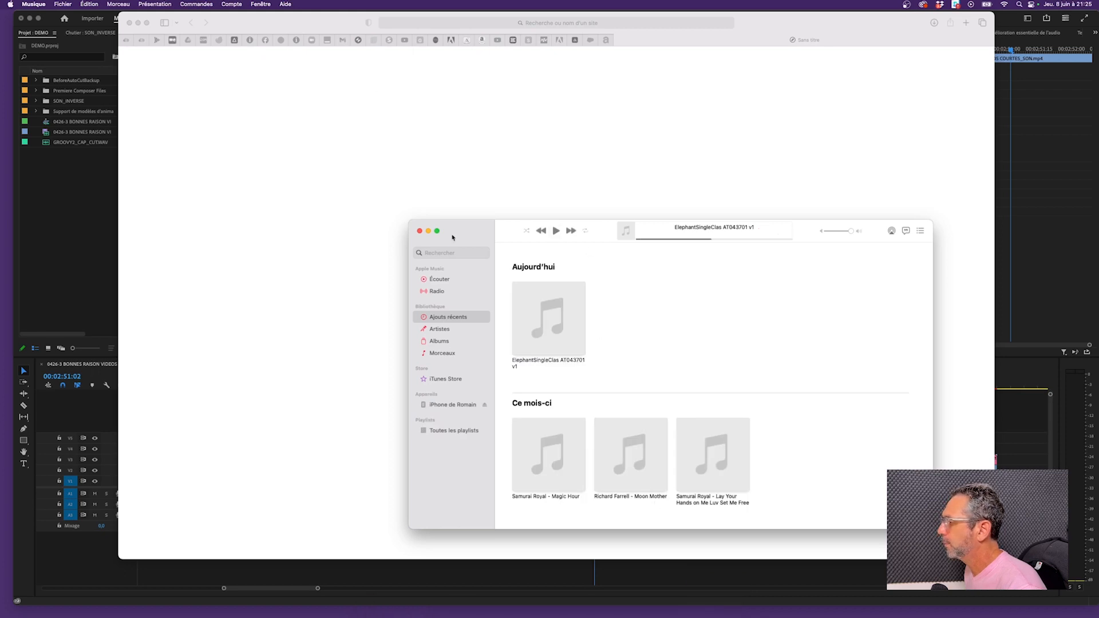
left_click(420, 230)
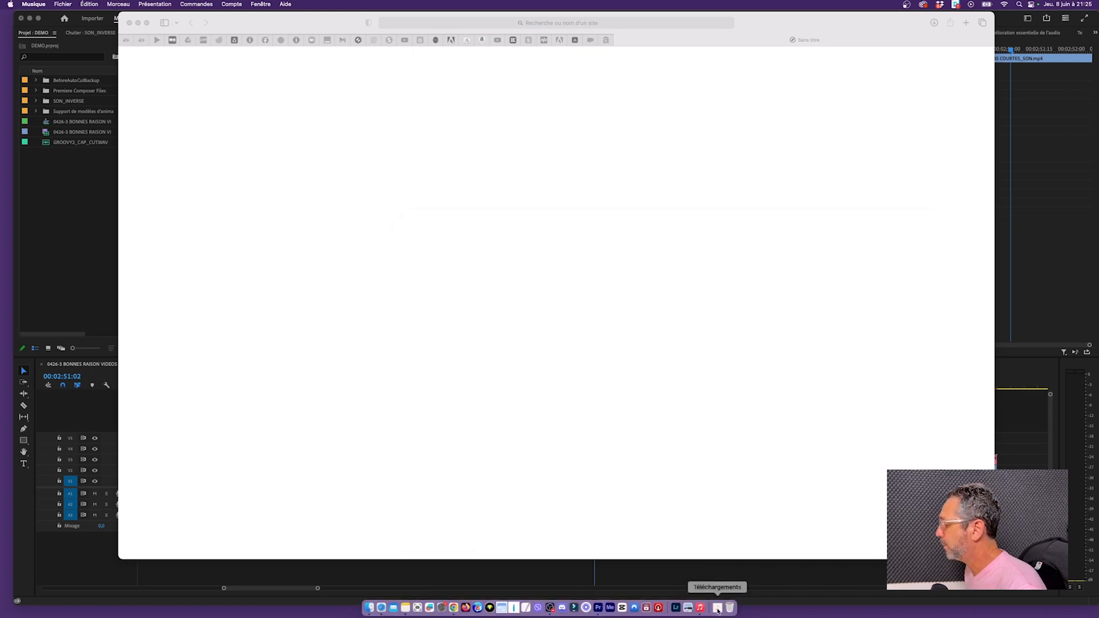
left_click(719, 607)
left_click(719, 551)
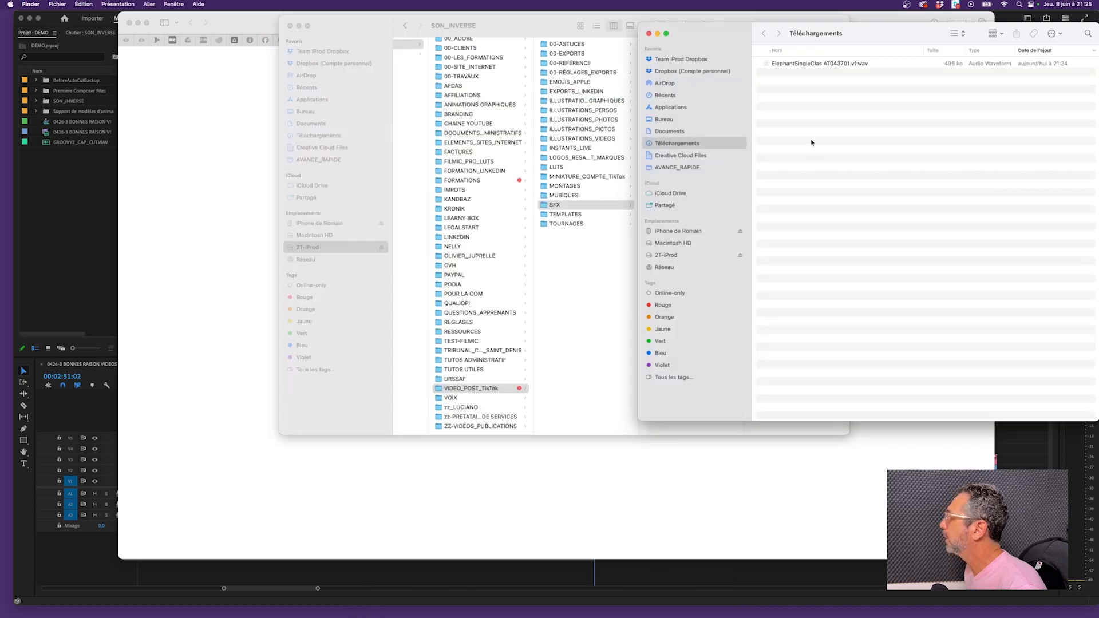
Step: Copy ElephantSingleClas AT043701 v1.wav from Téléchargements into the SON_INVERSE folder inside SFX
left_click_drag(803, 67, 811, 109)
key("super+Tab")
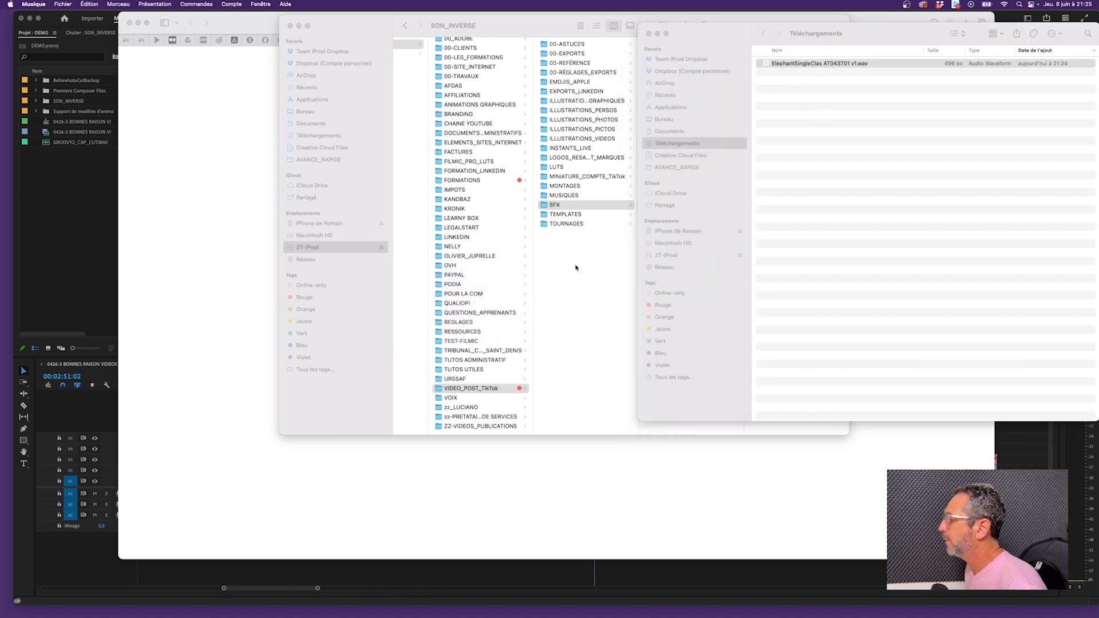
left_click(576, 268)
left_click_drag(486, 23, 344, 24)
left_click(519, 240)
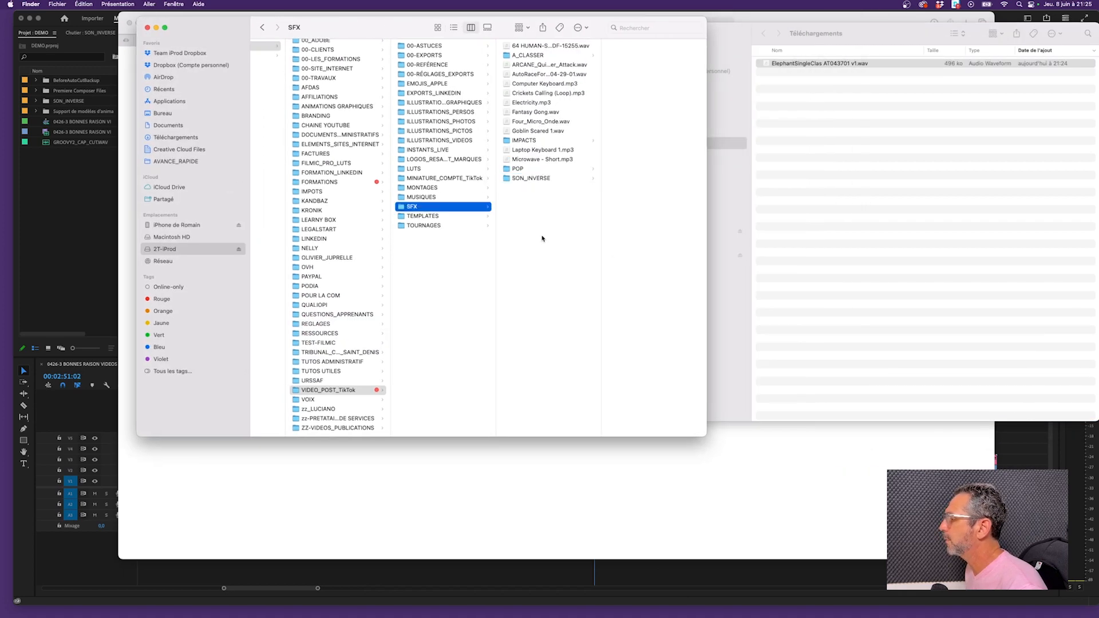
left_click(541, 179)
left_click_drag(828, 64, 668, 278)
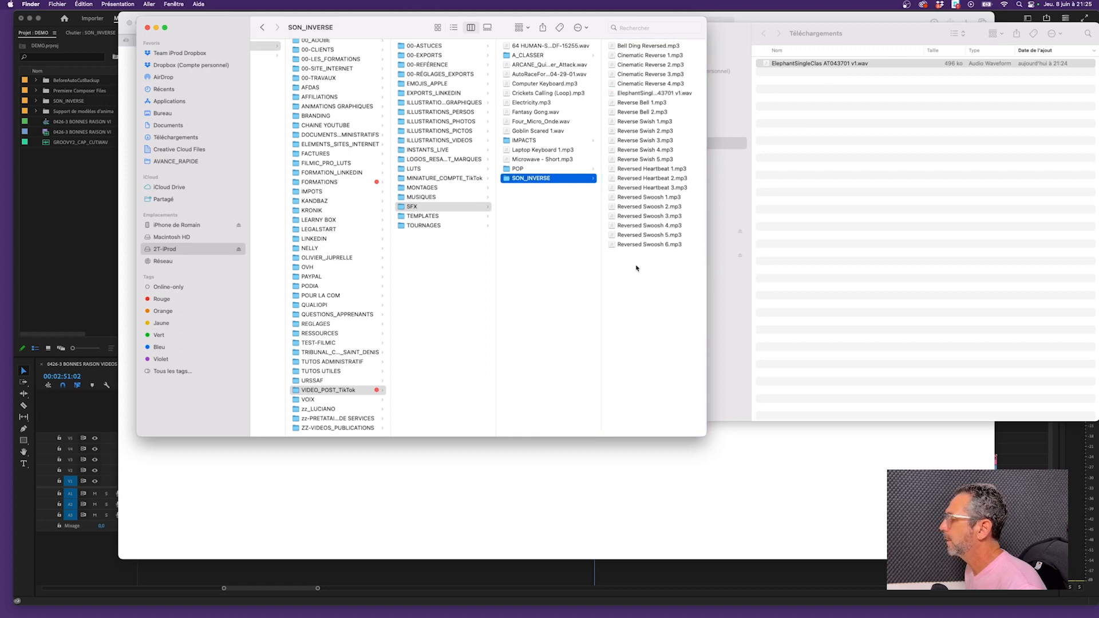
Step: Switch to Premiere Pro and open the project's SON_INVERSE bin to check it for the elephant sound
left_click(74, 157)
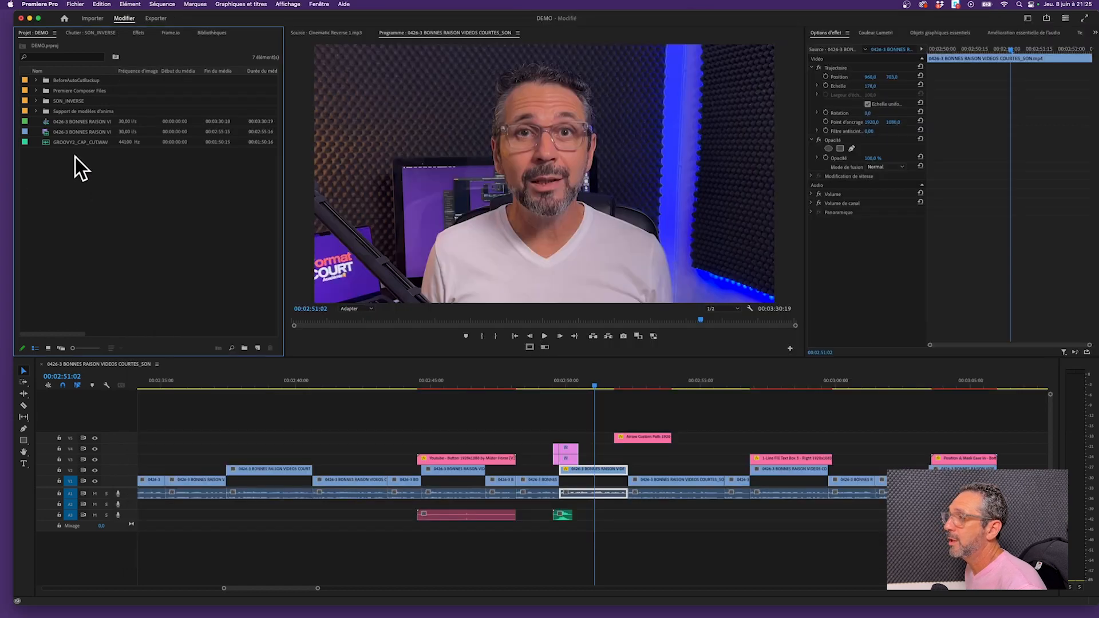
left_click(60, 103)
left_click(89, 189)
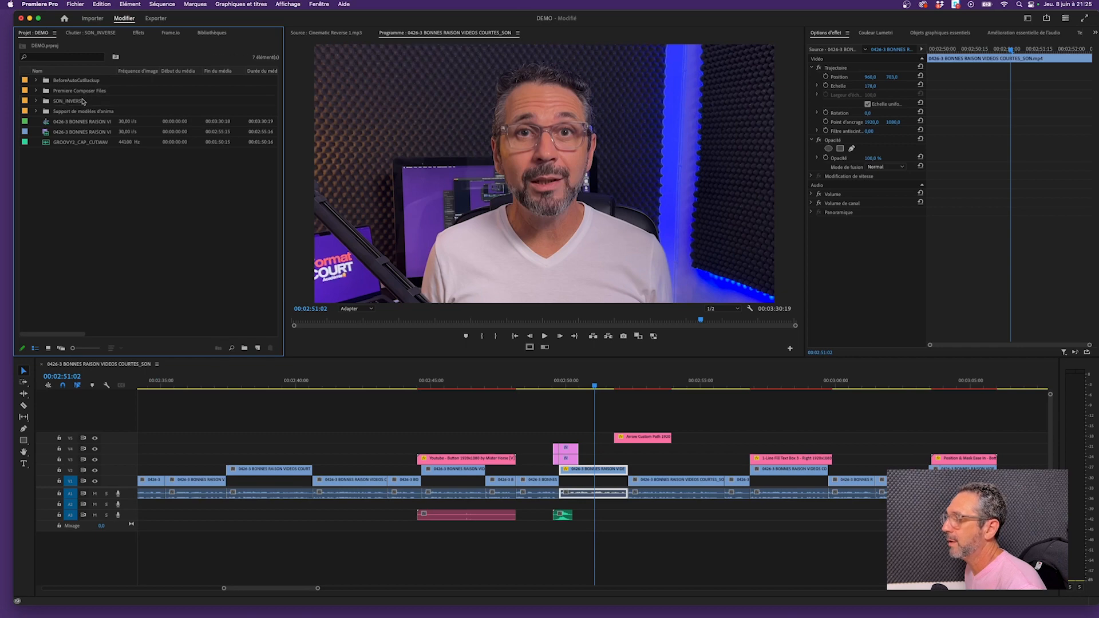
left_click(80, 102)
double_click(52, 102)
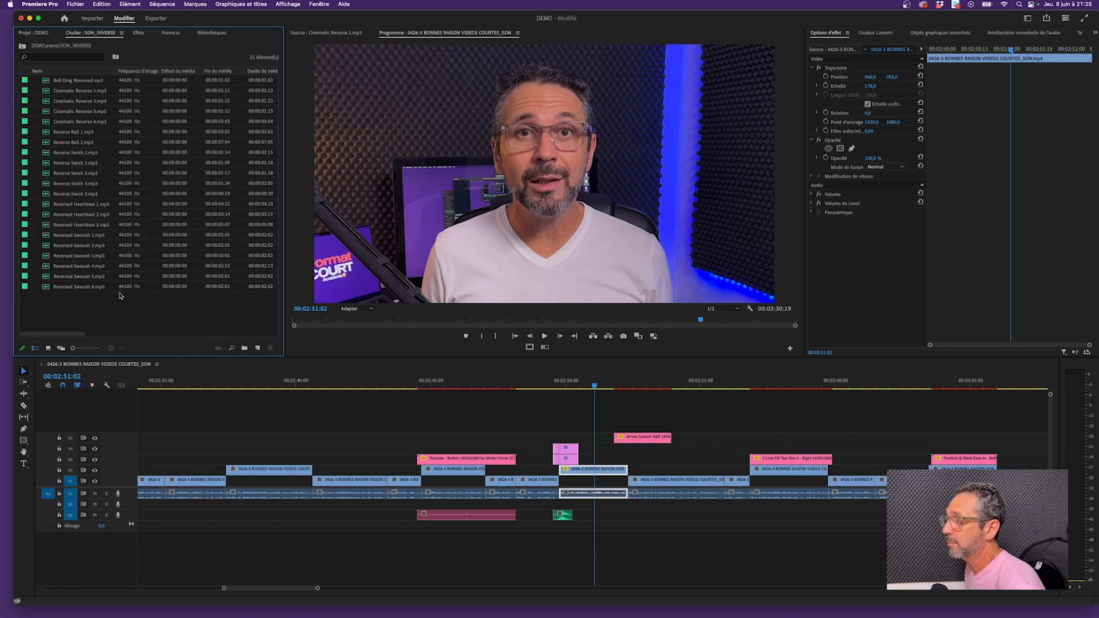
Step: Switch to Finder and preview the elephant WAV file in the SON_INVERSE folder
key("super+Tab")
left_click(440, 321)
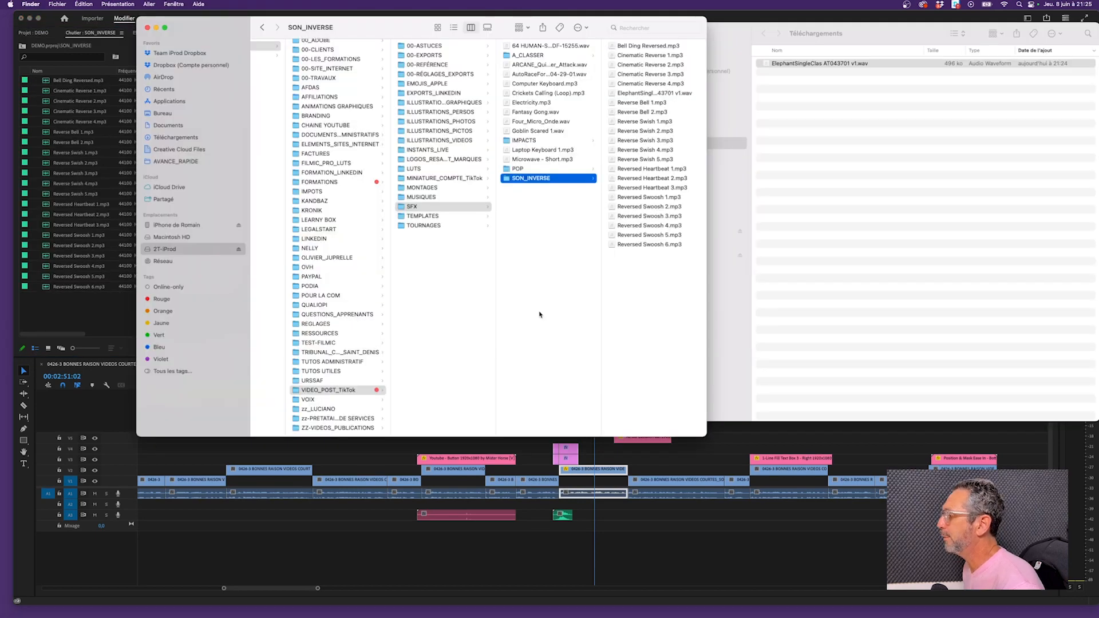
left_click(629, 96)
key("space")
key("space")
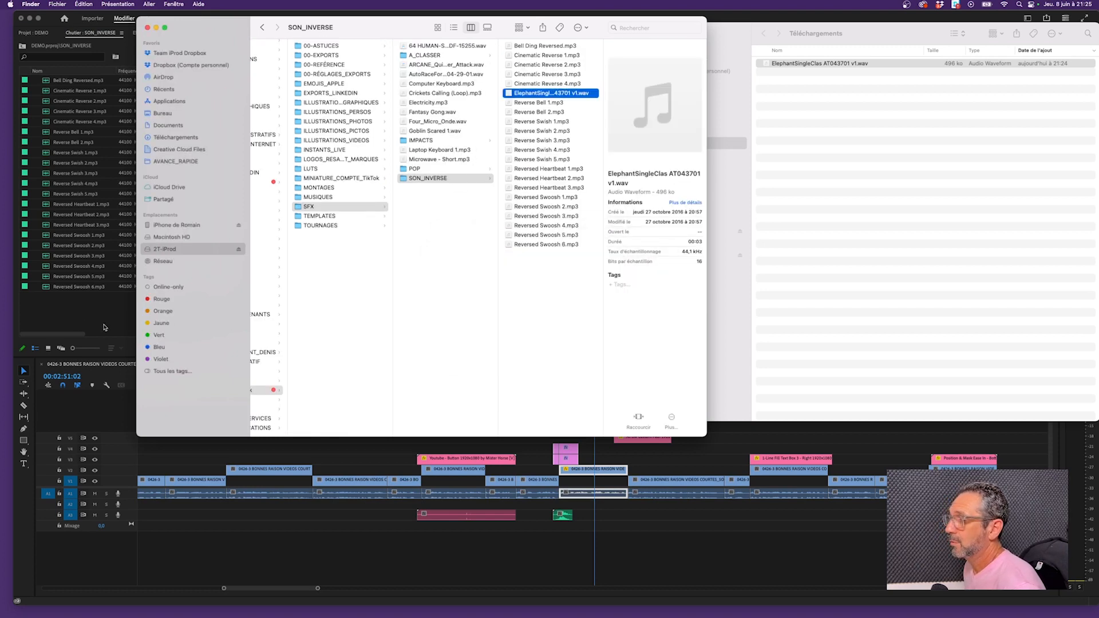
Step: Return to the root of the Premiere Pro project and delete the SON_INVERSE bin
left_click(105, 327)
left_click(22, 46)
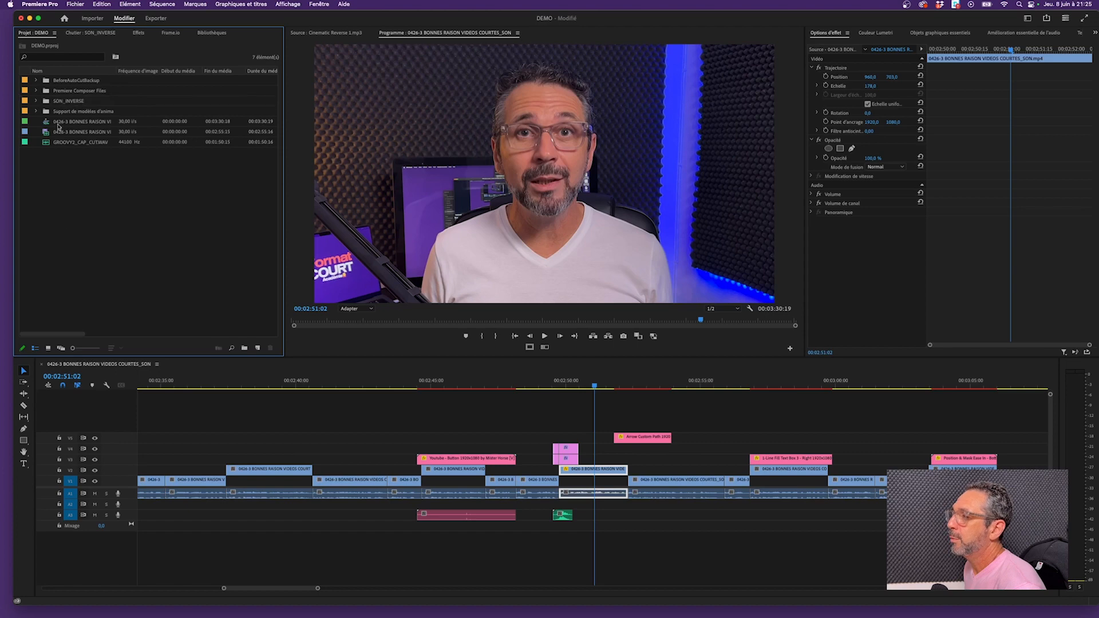
left_click(46, 103)
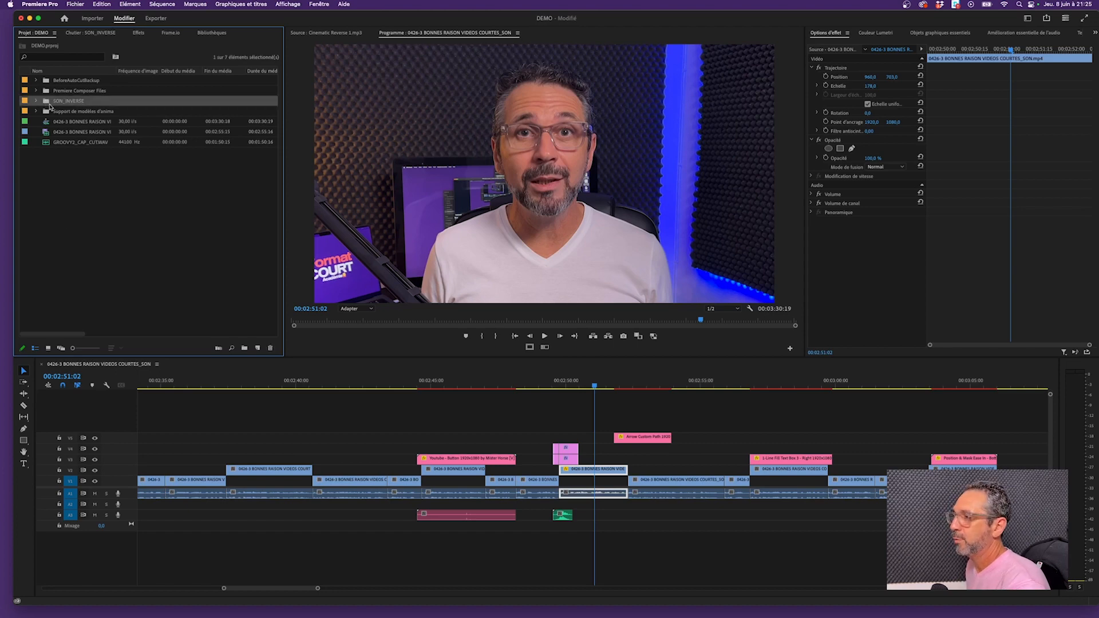
key("Delete")
key("Return")
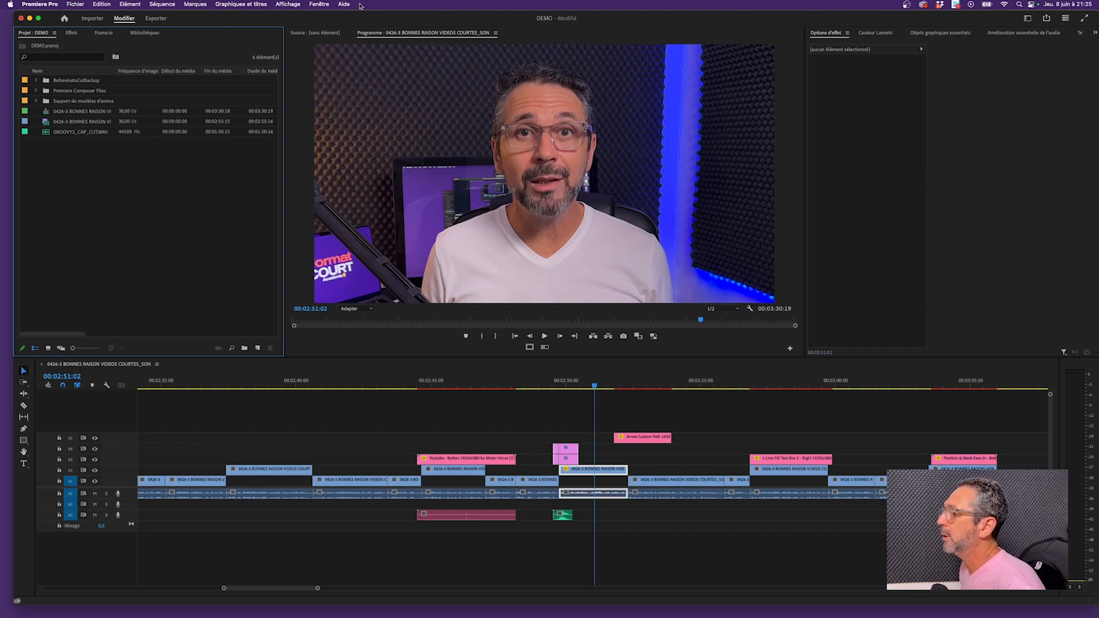
Step: Open the Premiere Composer extension, then reposition and enlarge its window over the project and program areas
left_click(319, 5)
mouse_move(343, 40)
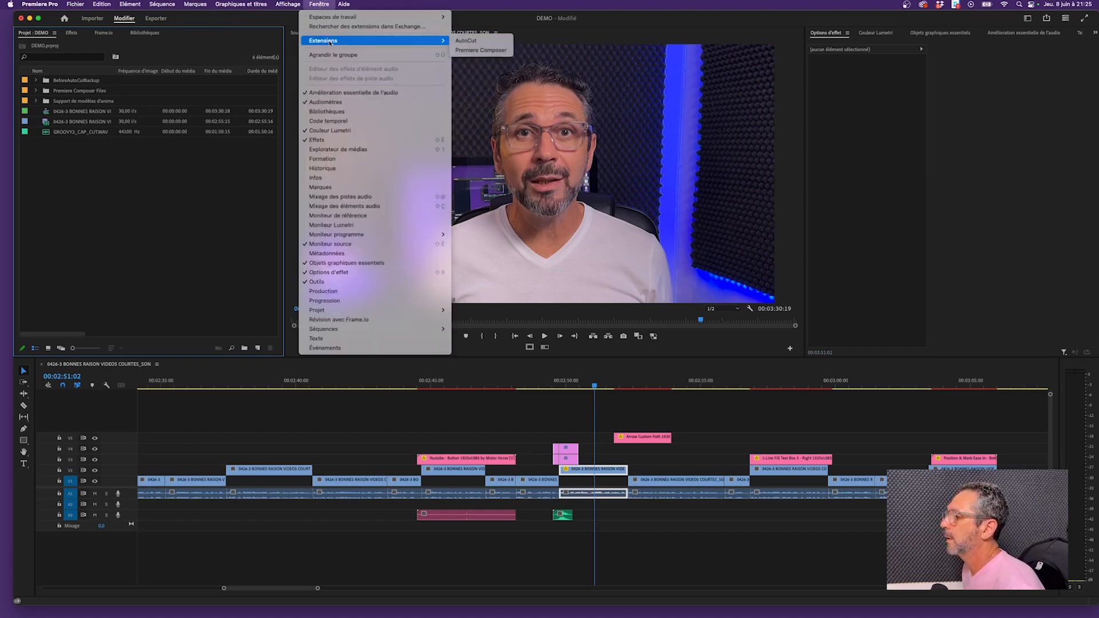
left_click(468, 51)
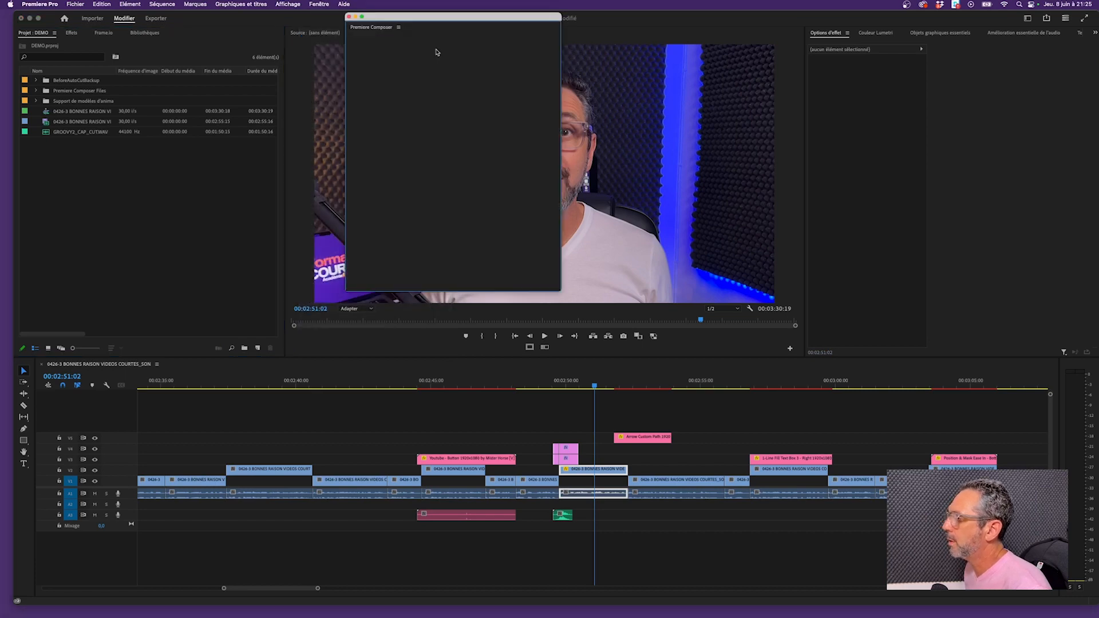
left_click_drag(462, 23, 326, 26)
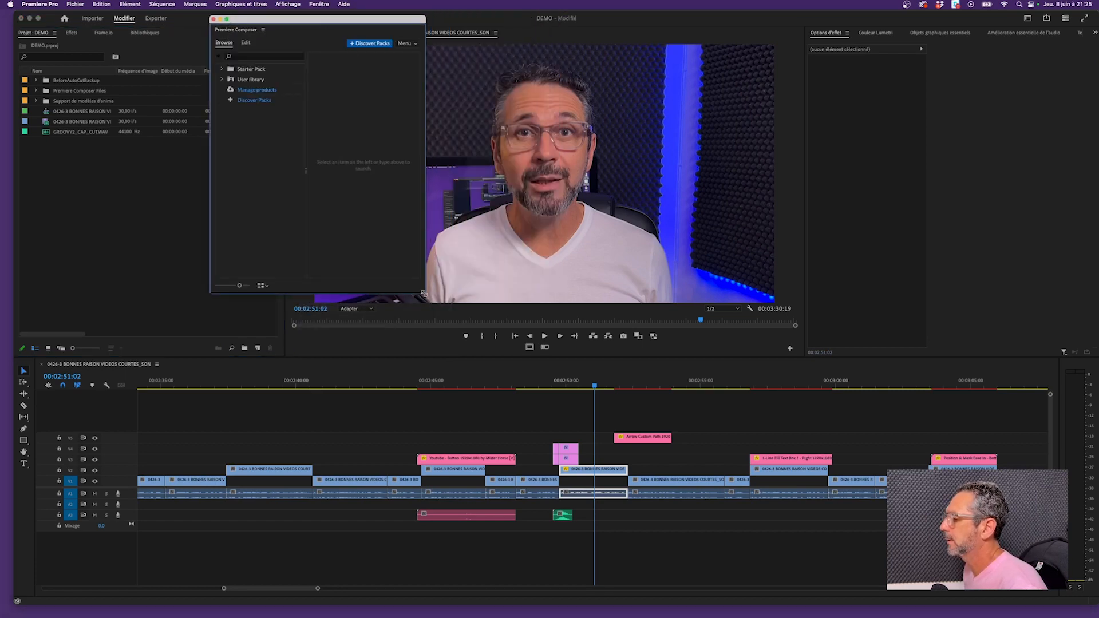
left_click_drag(424, 294, 604, 390)
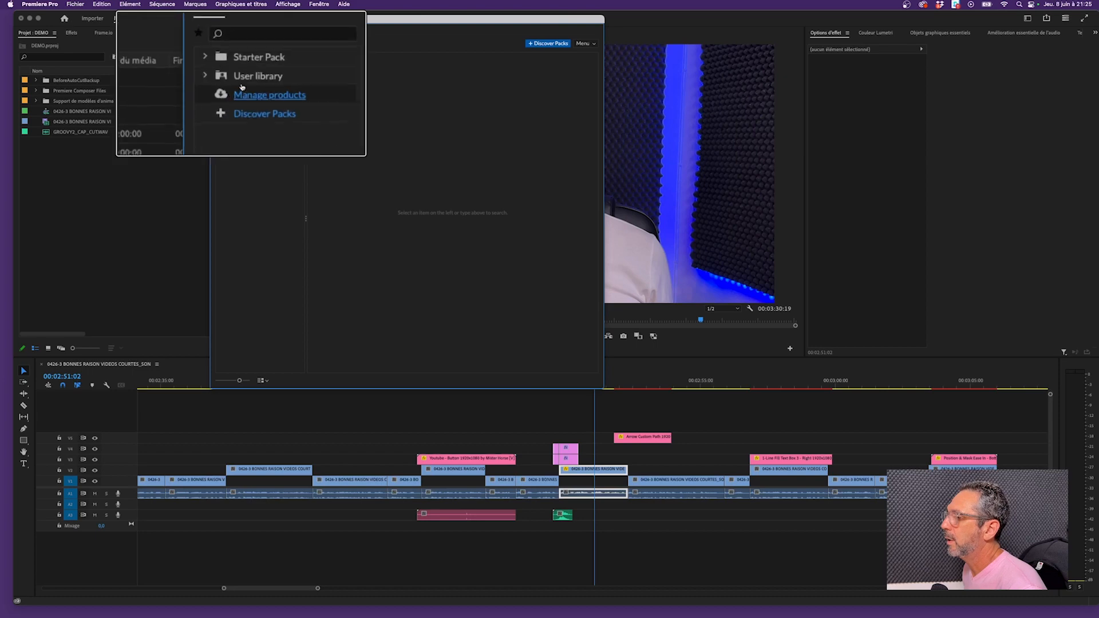
Step: Add AVANCE_RAPIDE's VIDEO_POST_TikTok/SFX/SON_INVERSE folder to the Premiere Composer user library, storing its previews inside that folder
left_click(223, 80)
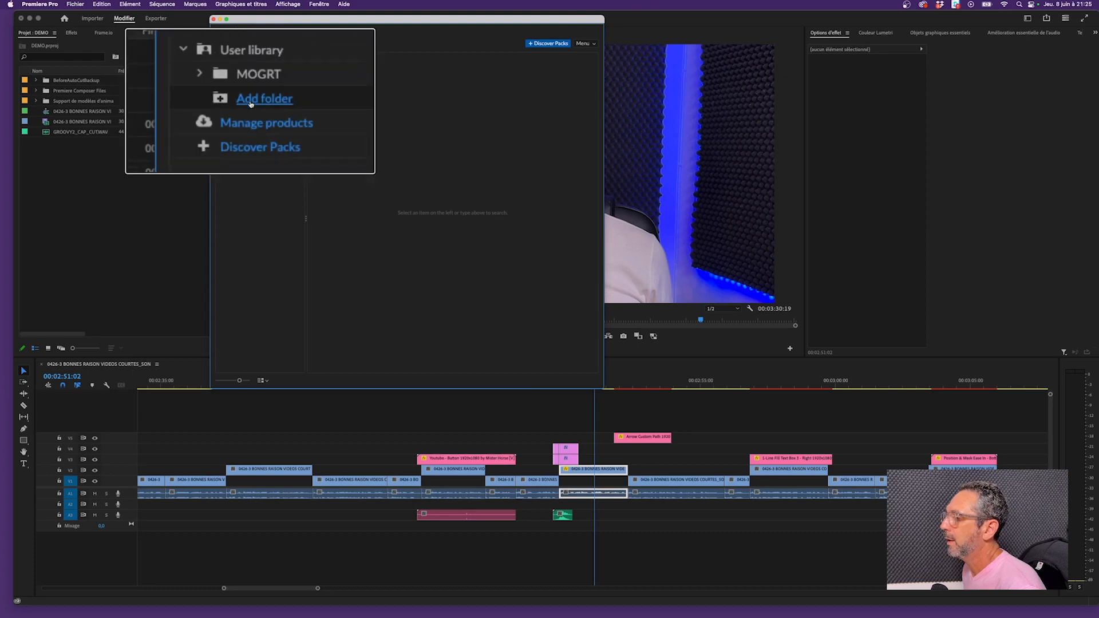
left_click(252, 101)
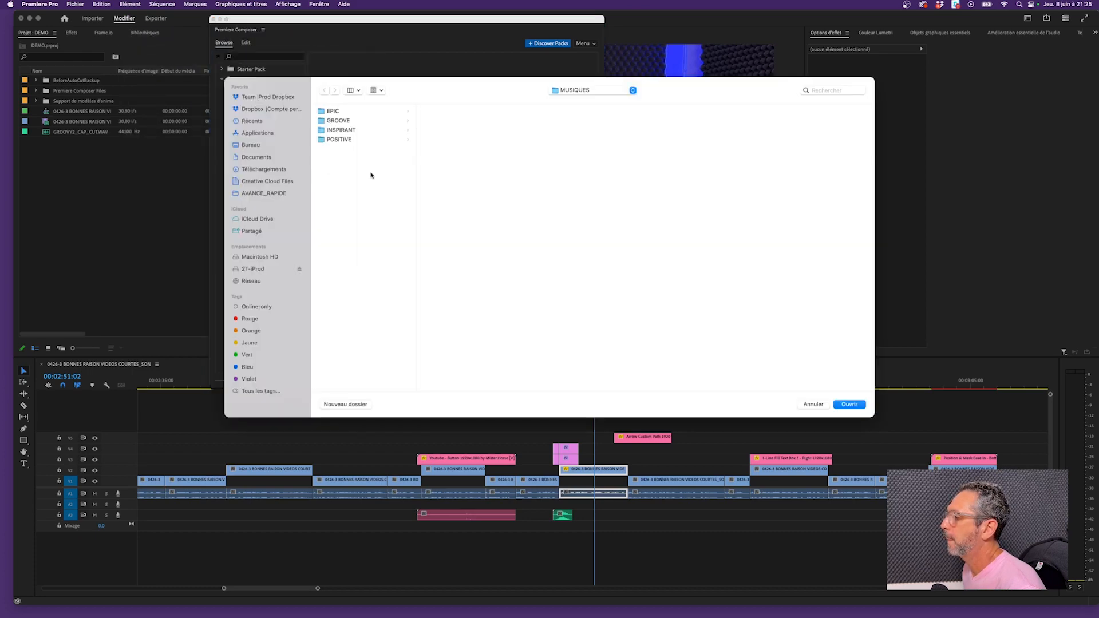
left_click(273, 194)
scroll(370, 296, "down", 5)
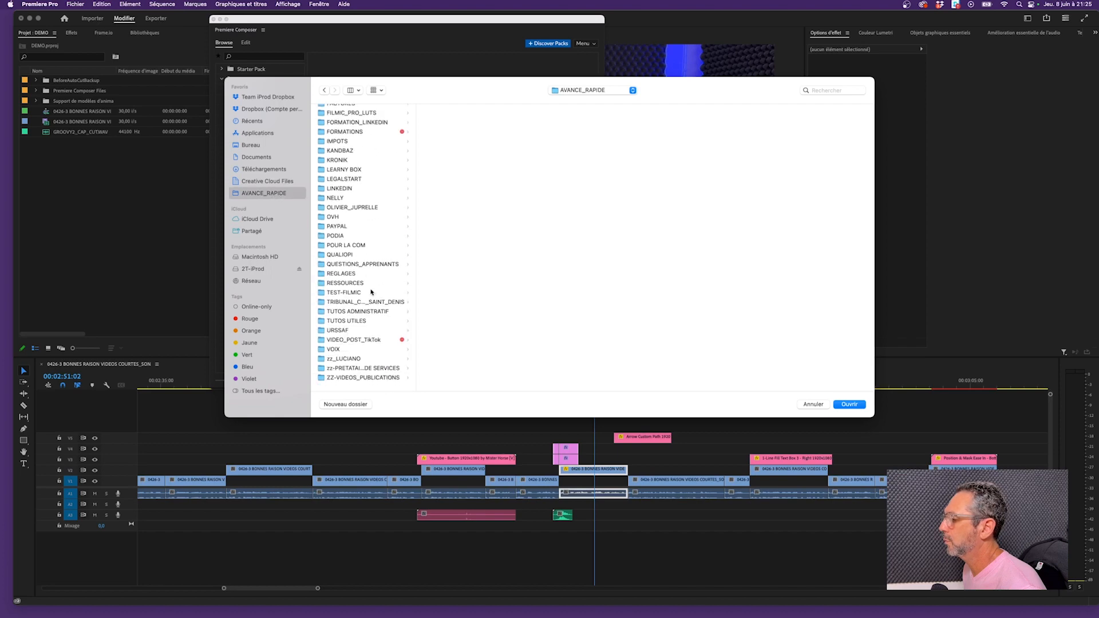
left_click(363, 345)
left_click(437, 272)
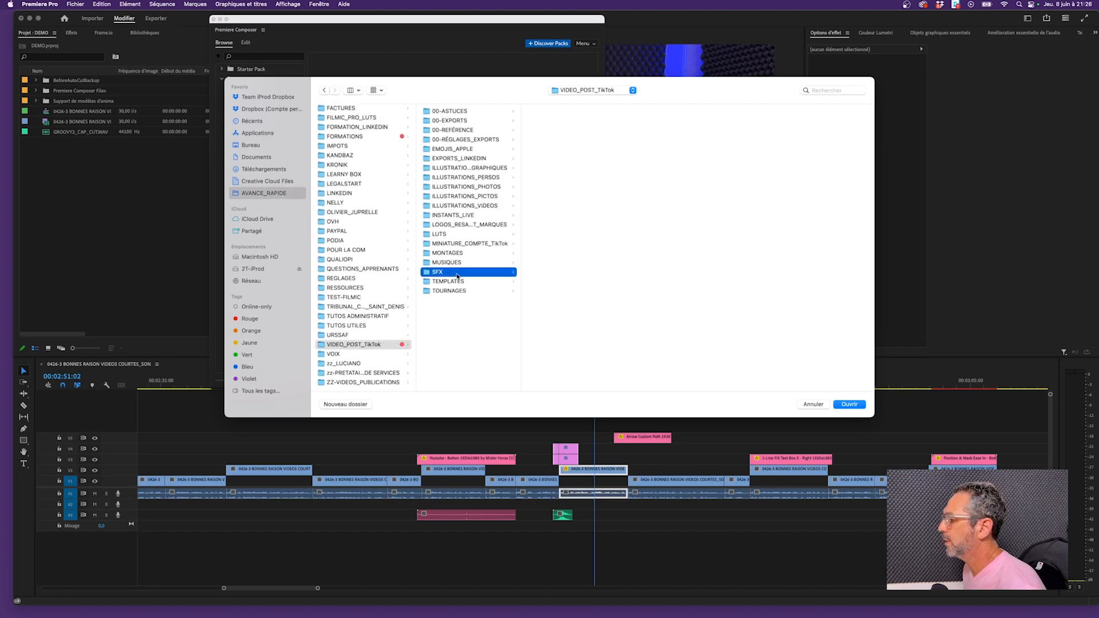
left_click(555, 244)
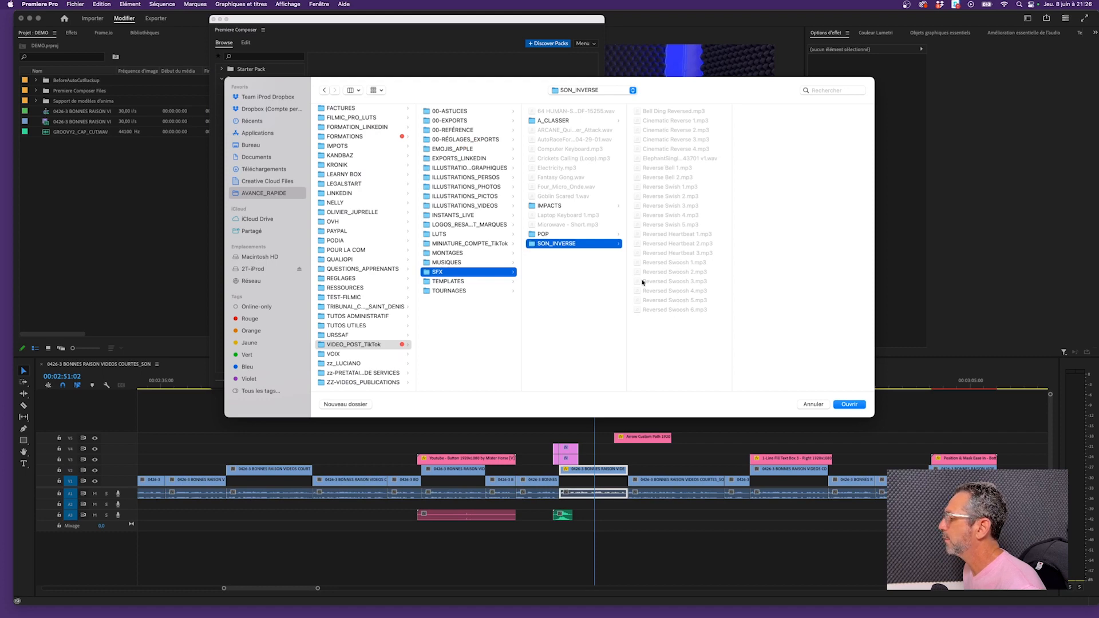
left_click(849, 405)
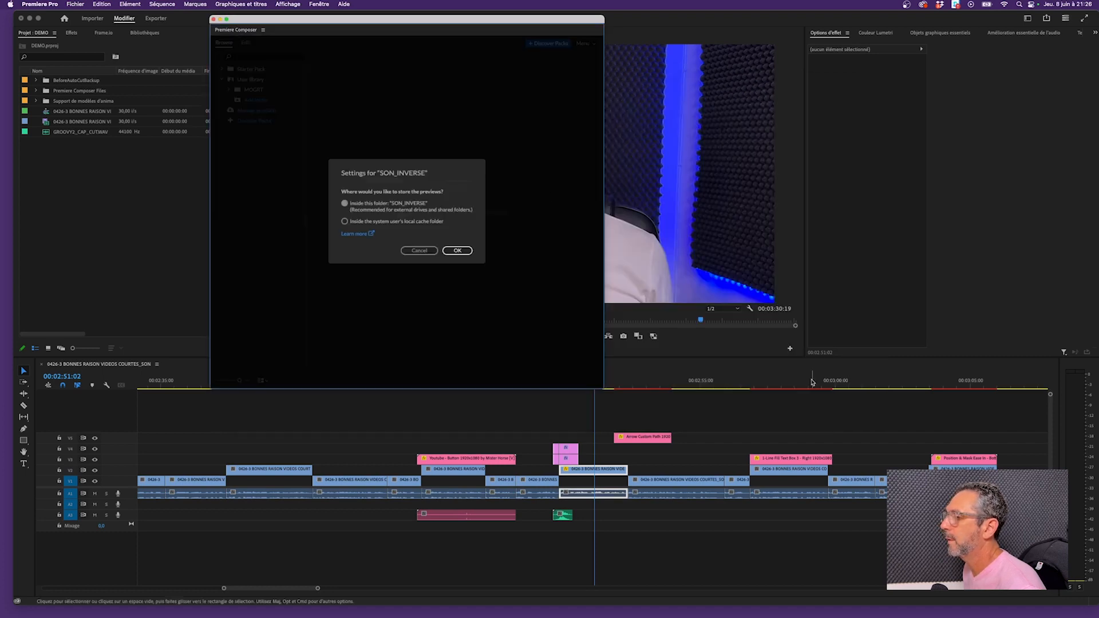
left_click(455, 251)
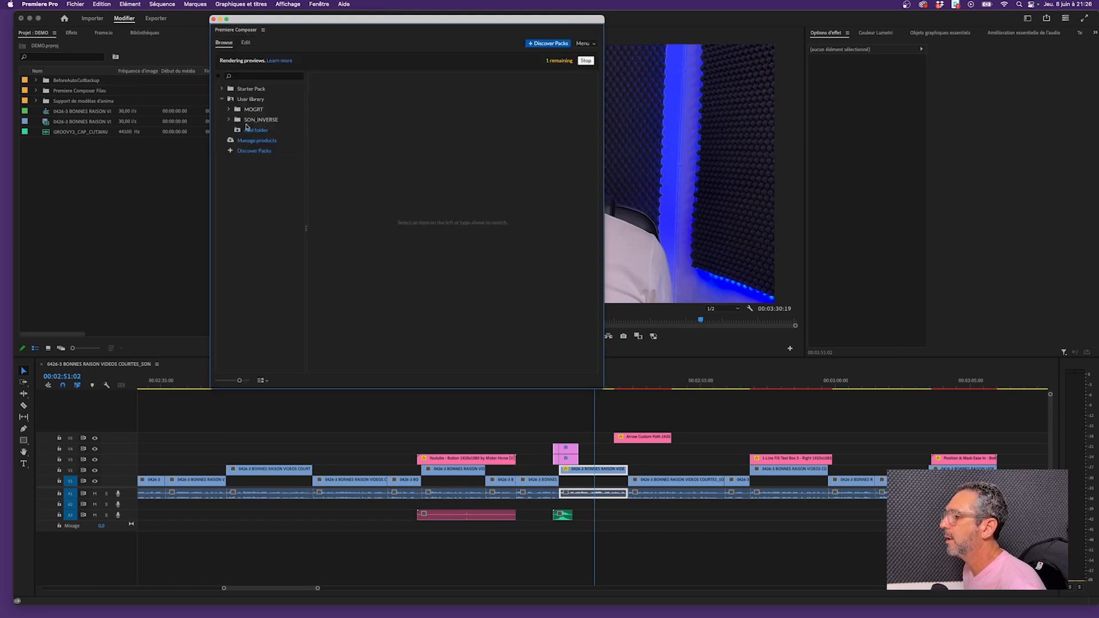
Step: Open SON_INVERSE in the user library and audition Cinematic Reverse 1.mp3
left_click(257, 101)
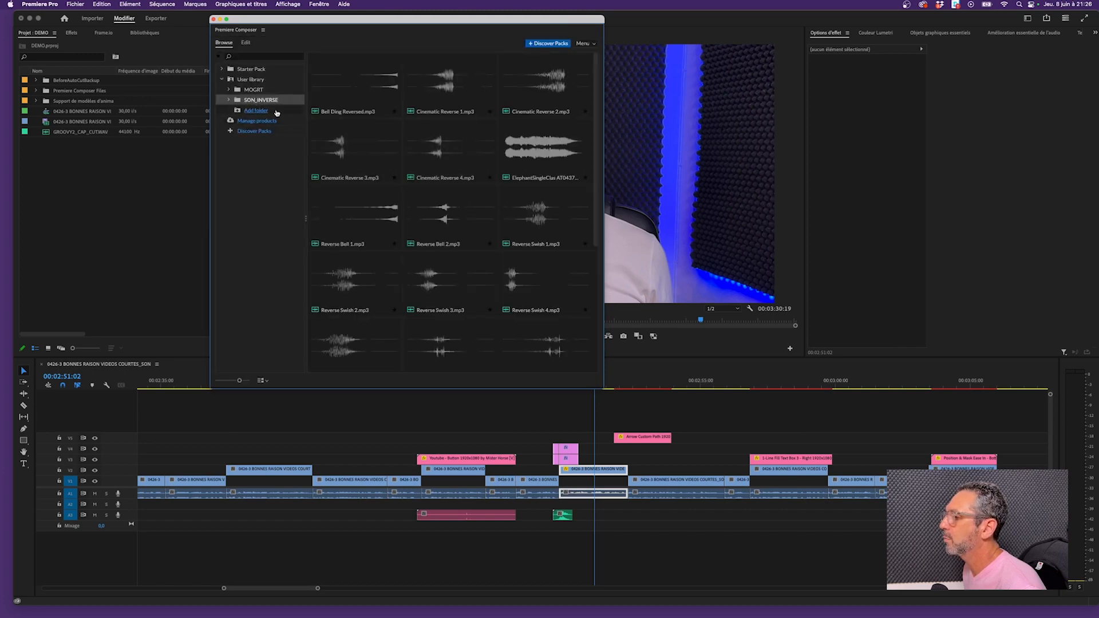
left_click(429, 90)
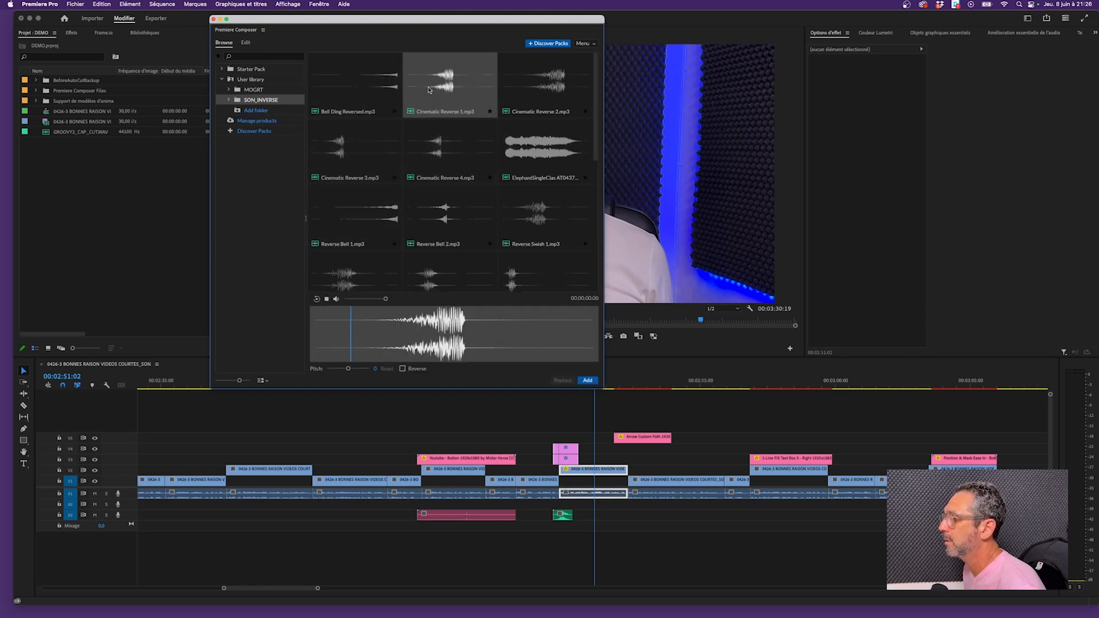
Step: Audition Cinematic Reverse 2.mp3 and the elephant sound, placing the elephant sound on track A2 right after the selected clip
left_click(497, 90)
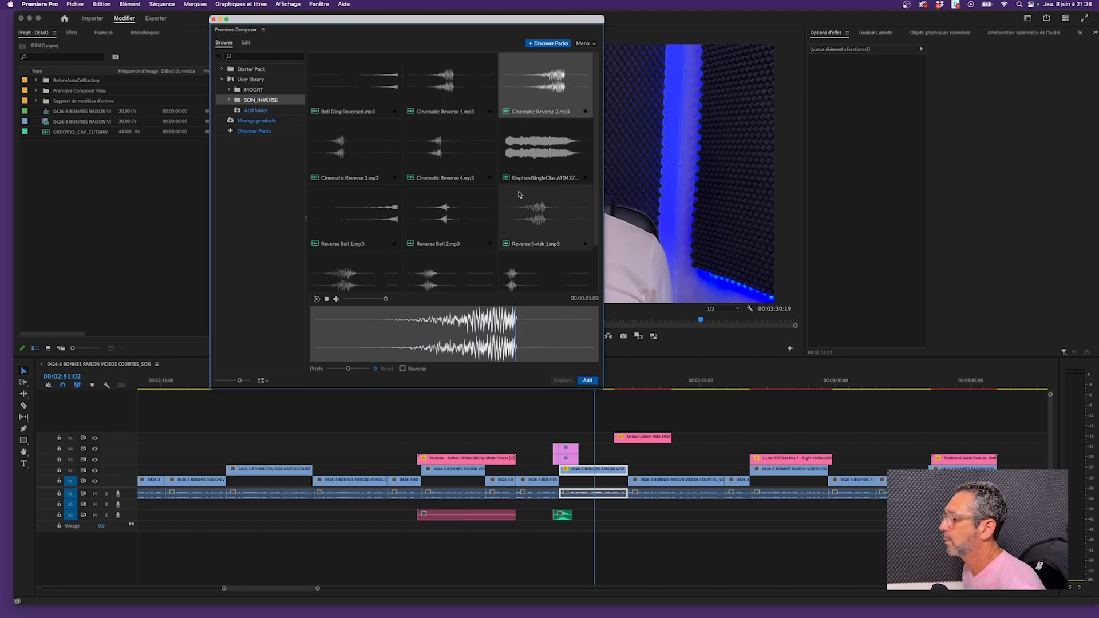
left_click(518, 167)
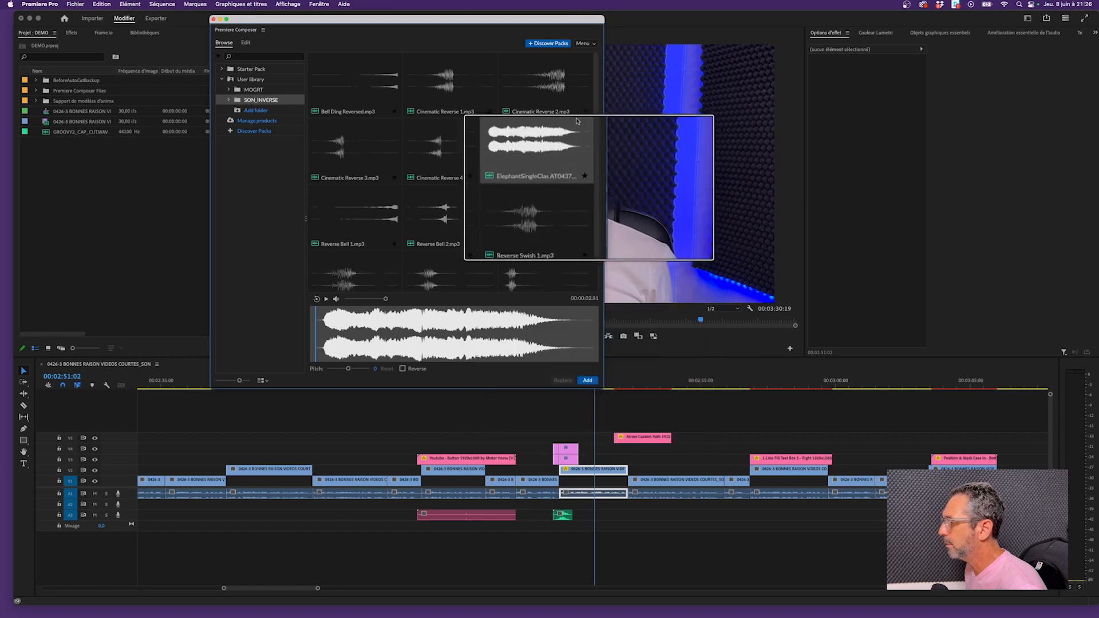
left_click_drag(553, 163, 633, 504)
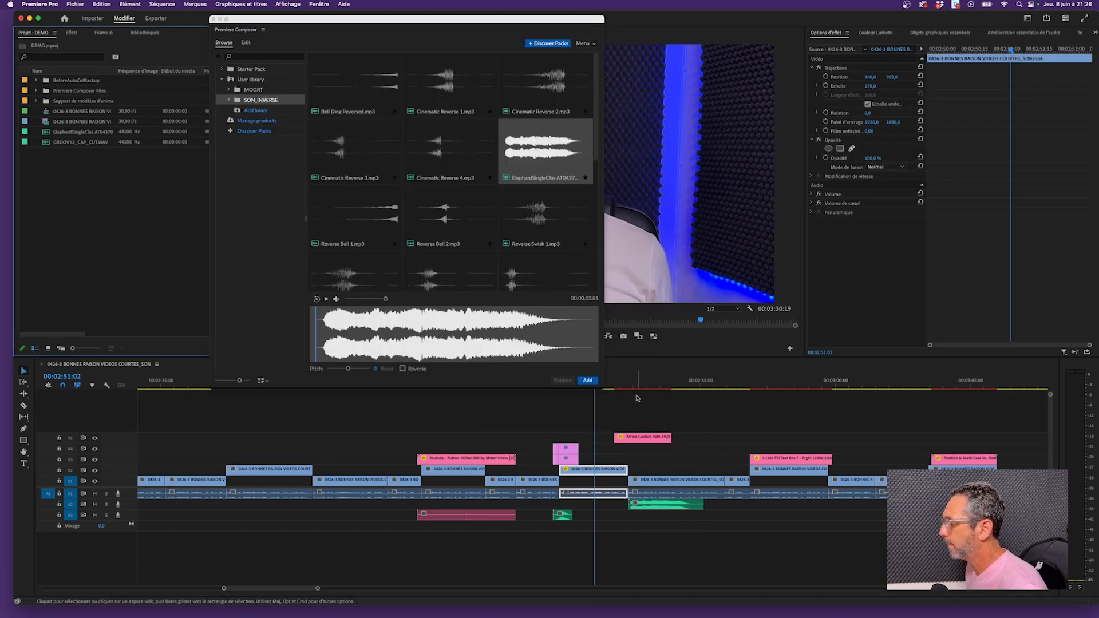
left_click(638, 395)
key("space")
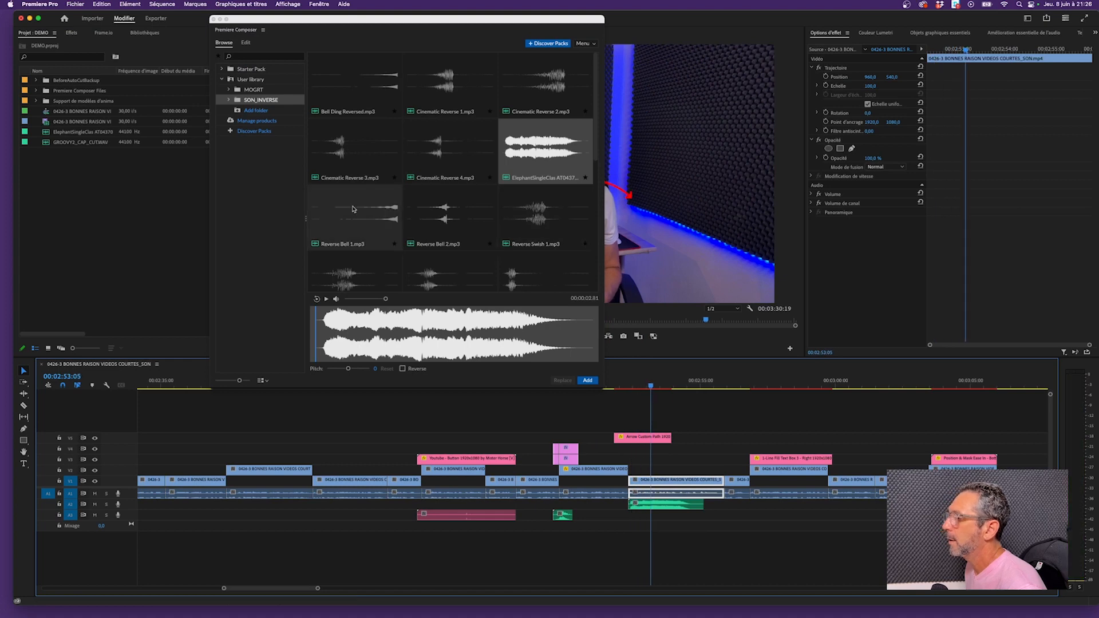
Step: Switch to Safari and search the Envato Elements sound effects for "batterie"
scroll(450, 231, "down", 10)
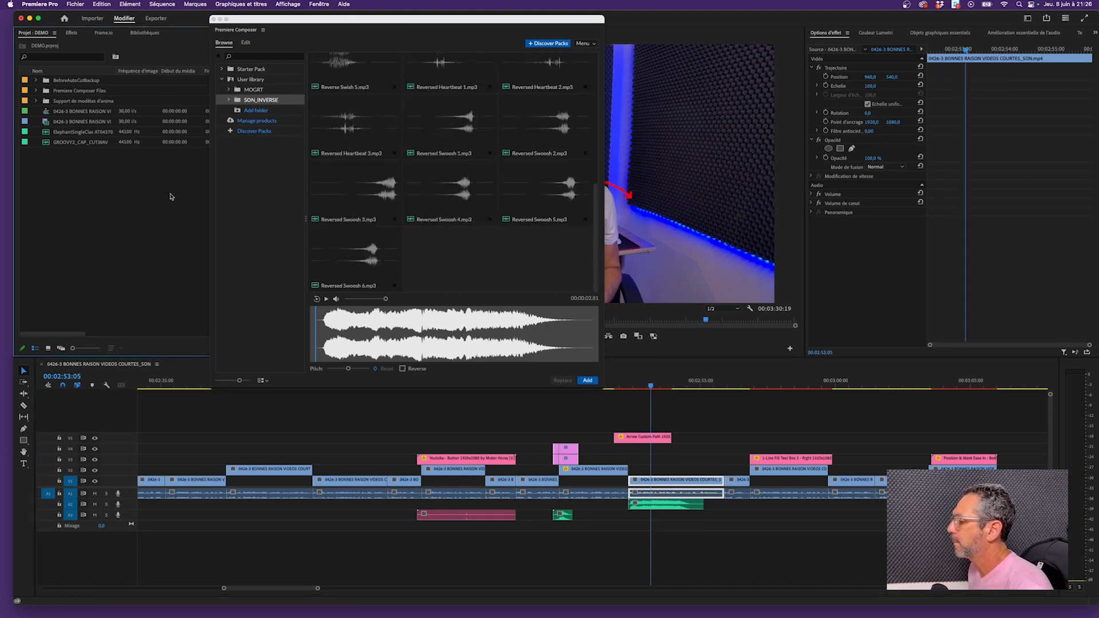
key("super+Tab")
key("super+Tab")
key("super+Tab")
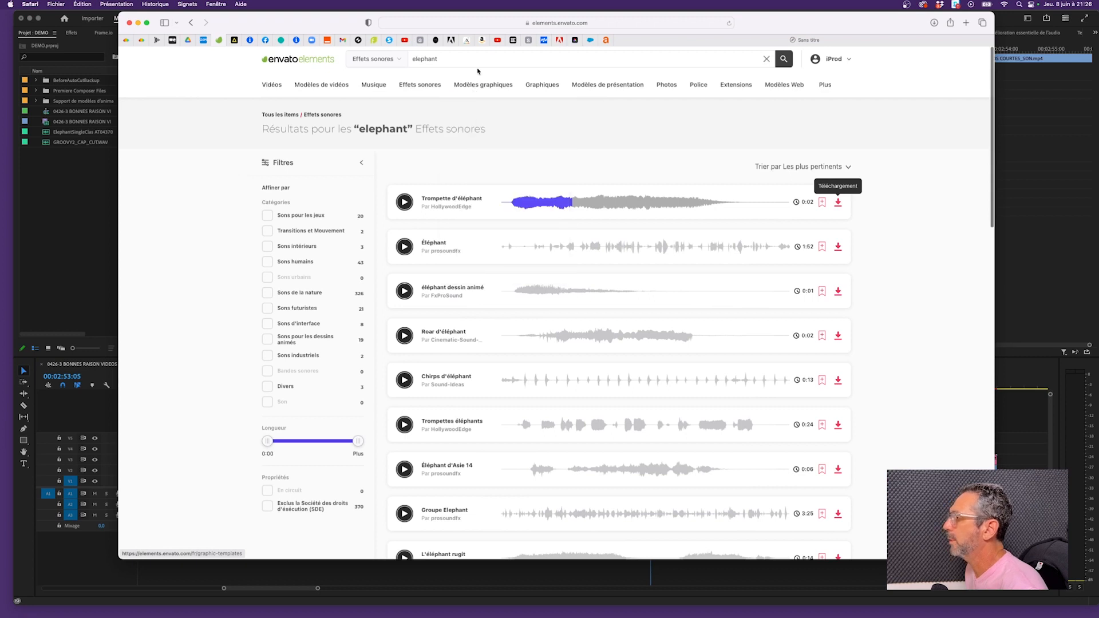
left_click(471, 57)
key("BackSpace")
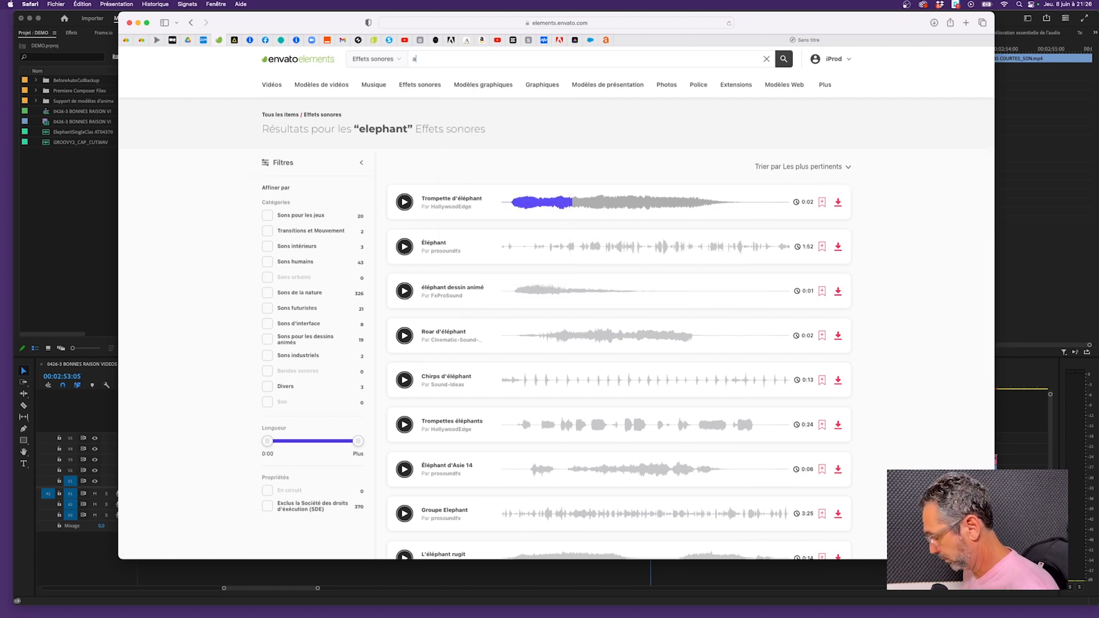
type("batterie")
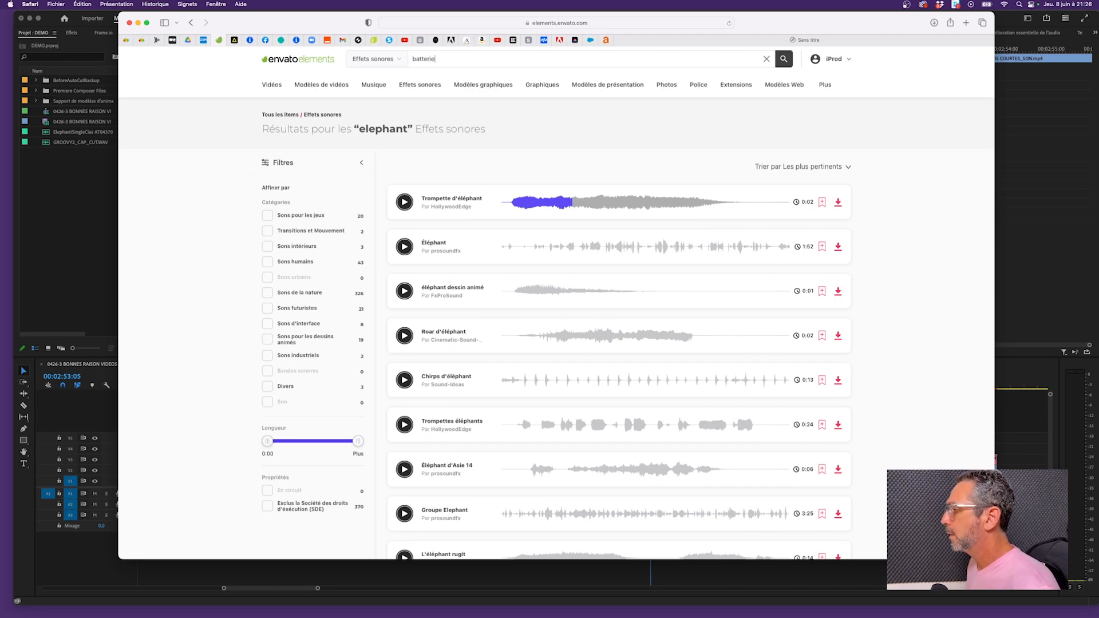
key("Return")
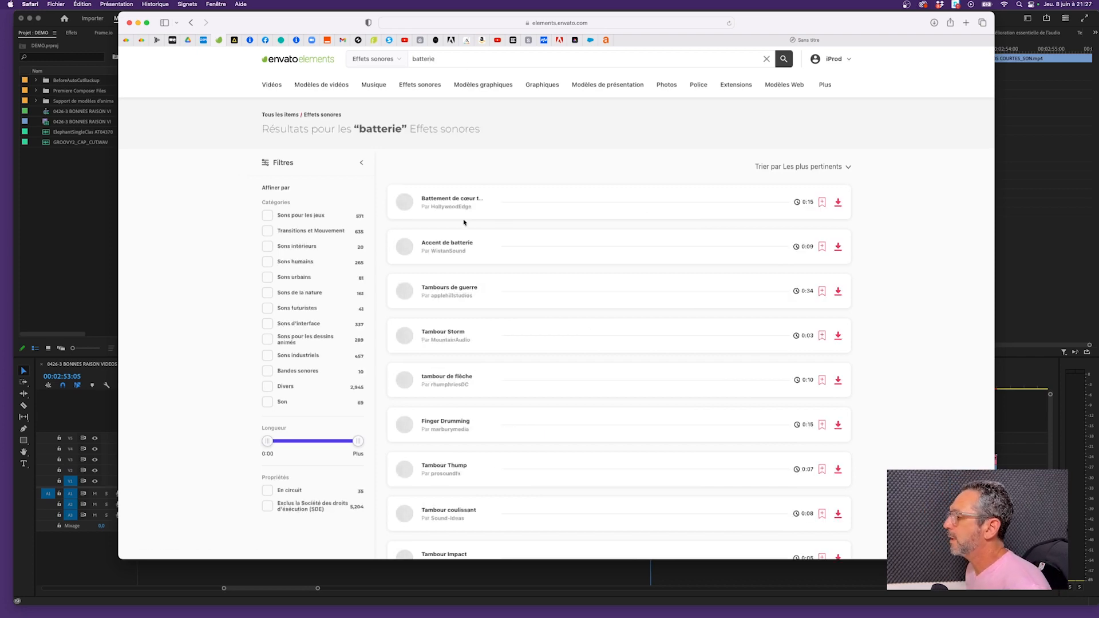
Step: Preview the "Tambours de guerre" sound effect and download it
left_click(404, 291)
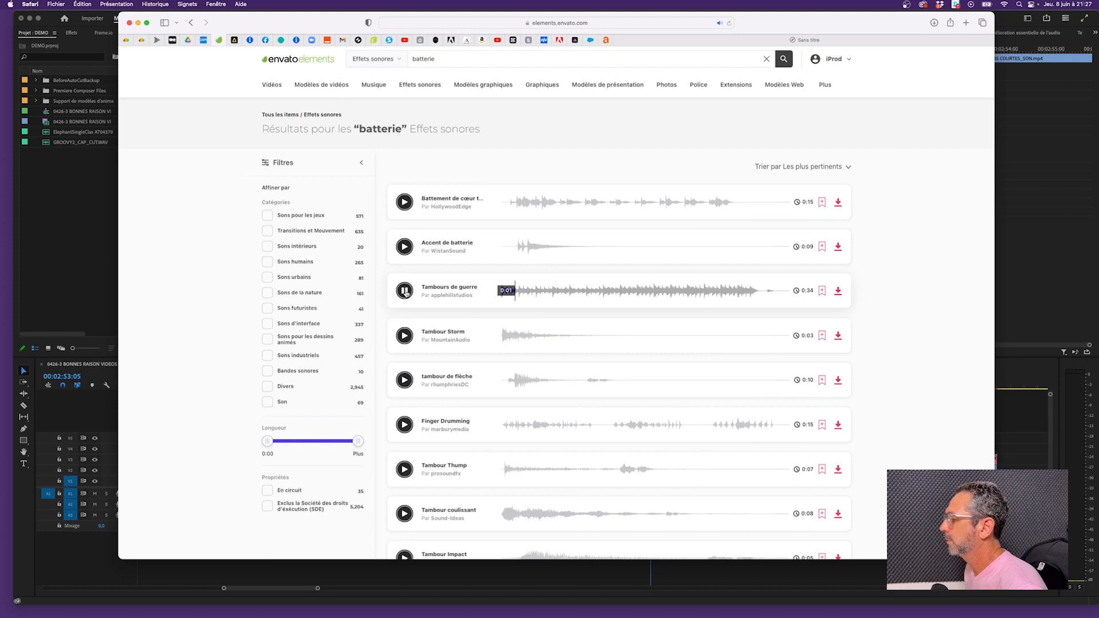
left_click(838, 291)
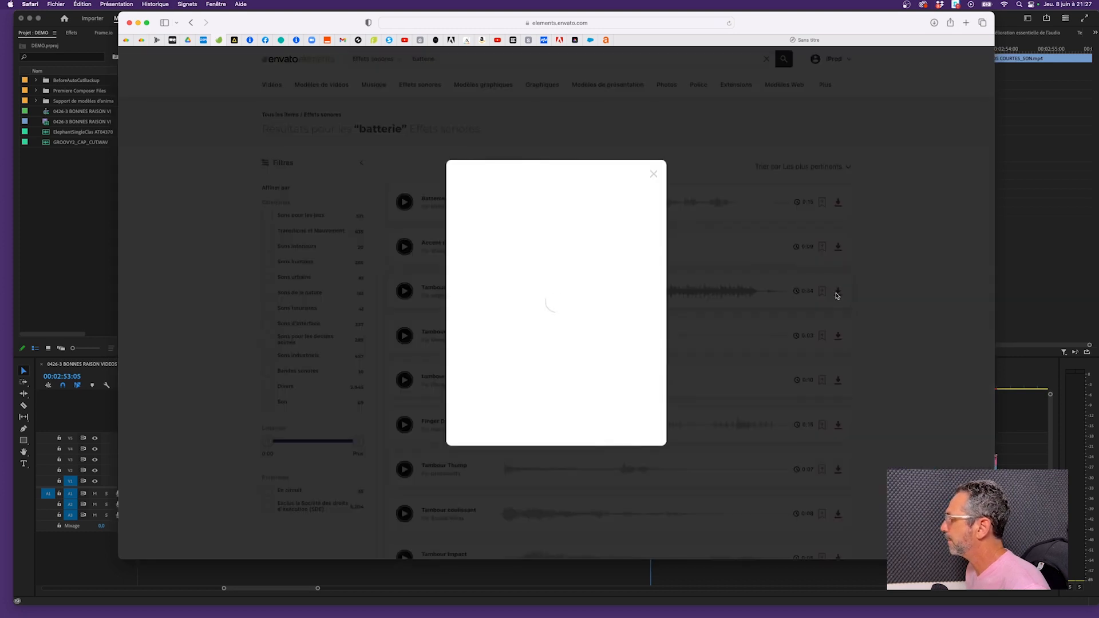
left_click(508, 270)
left_click(574, 369)
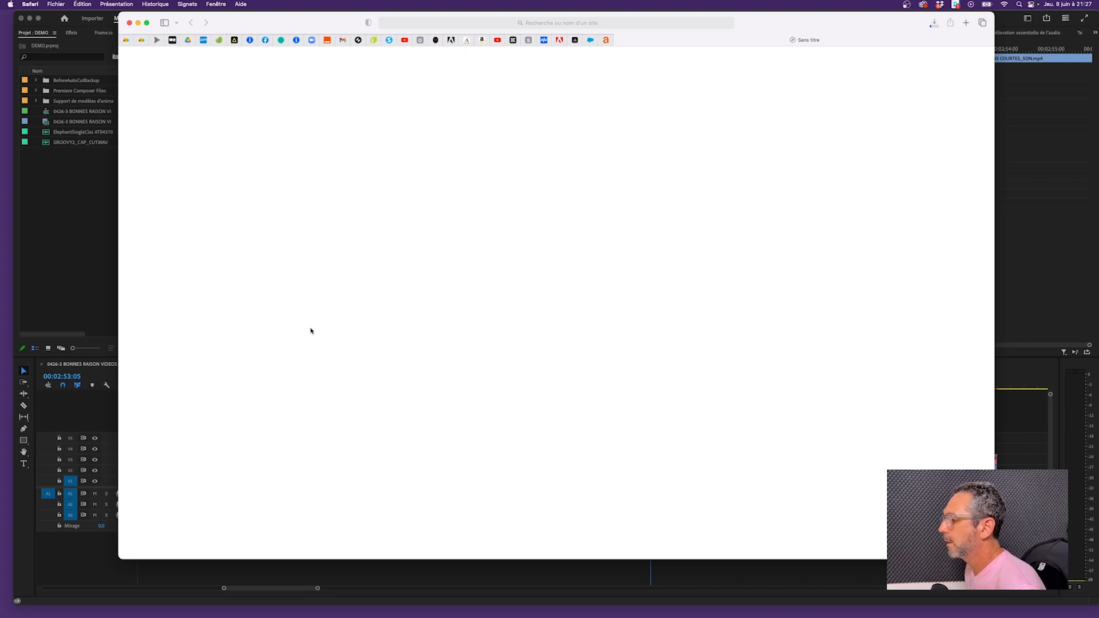
Step: Show the Downloads folder in Finder and place the SON_INVERSE folder window beside it
mouse_move(730, 610)
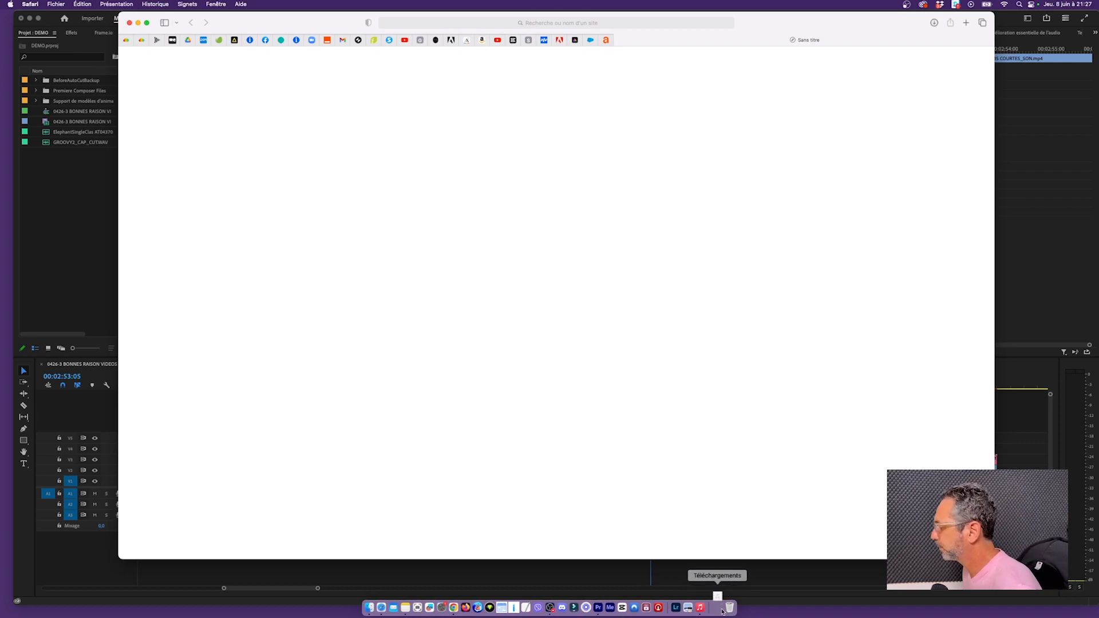
left_click(719, 609)
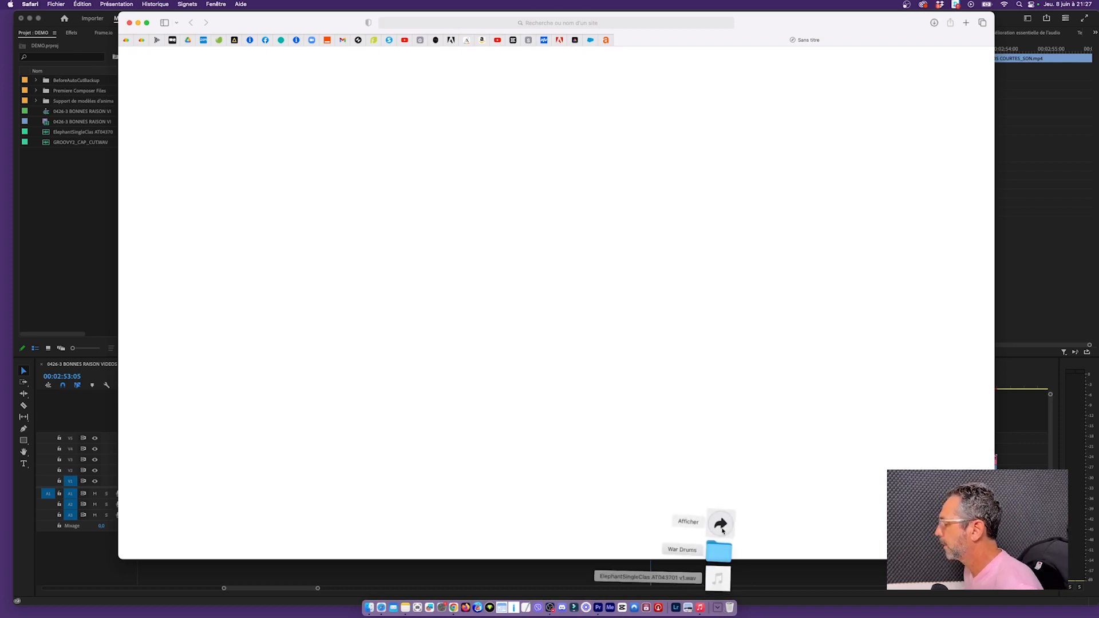
left_click(719, 550)
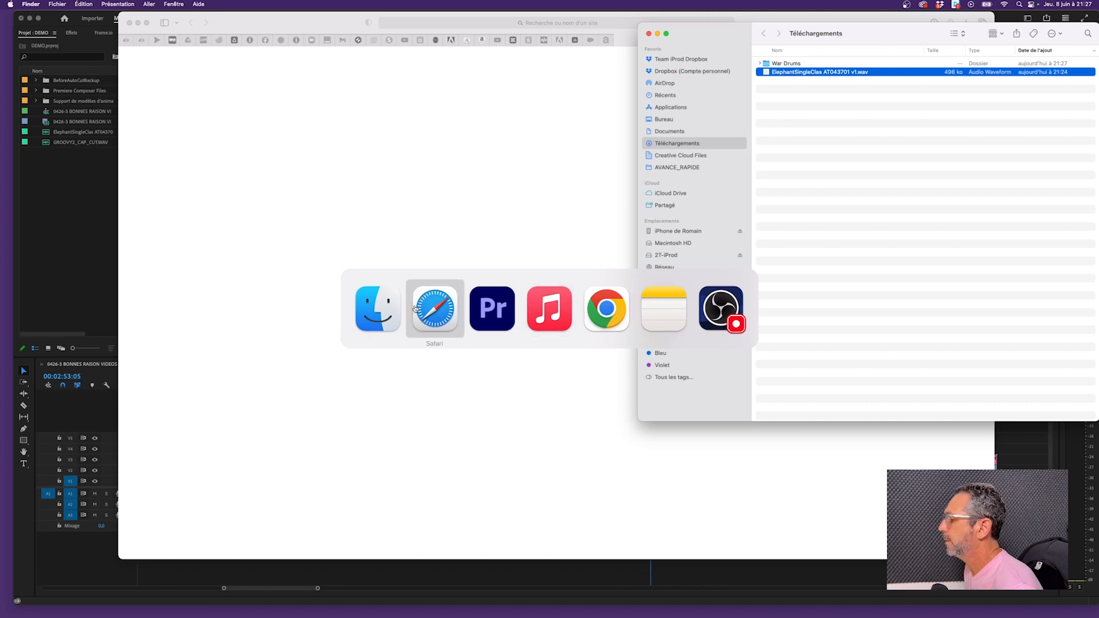
left_click(378, 308)
left_click_drag(388, 24, 319, 19)
left_click(818, 72)
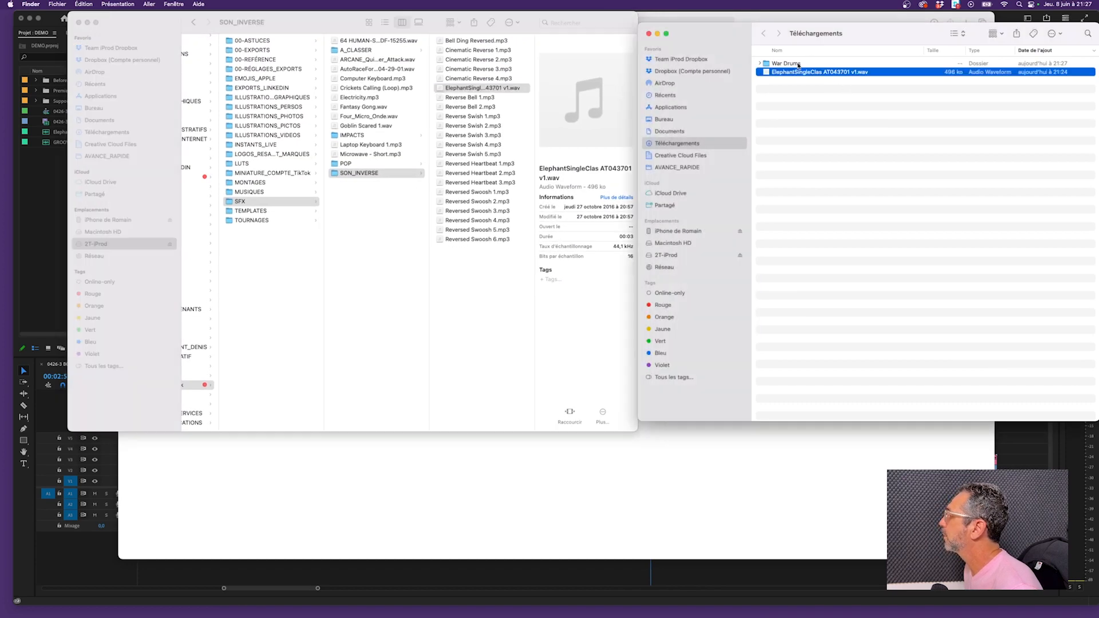
Step: Open the downloaded War Drums folder and copy War Drums.mp3 into the SON_INVERSE folder
double_click(779, 64)
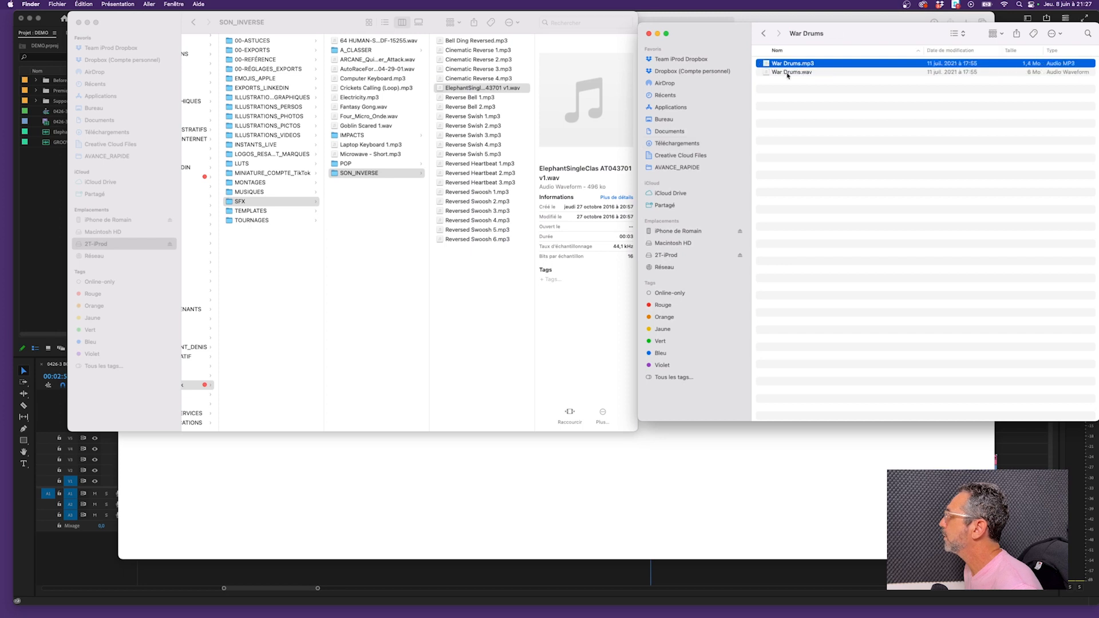
left_click(790, 73)
left_click(792, 64)
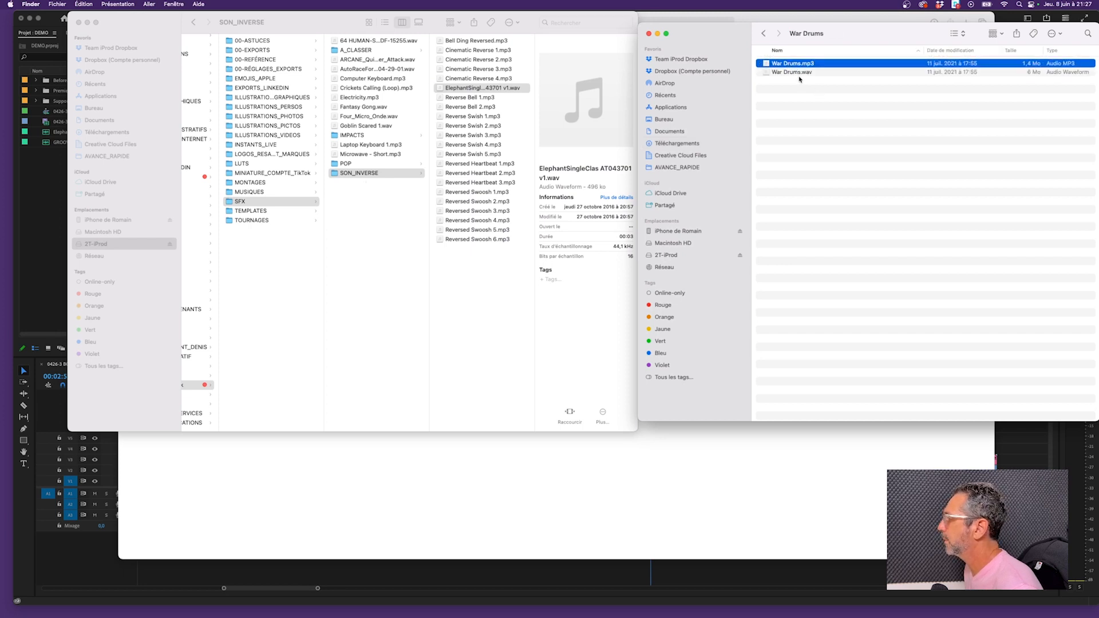
left_click_drag(795, 66, 482, 300)
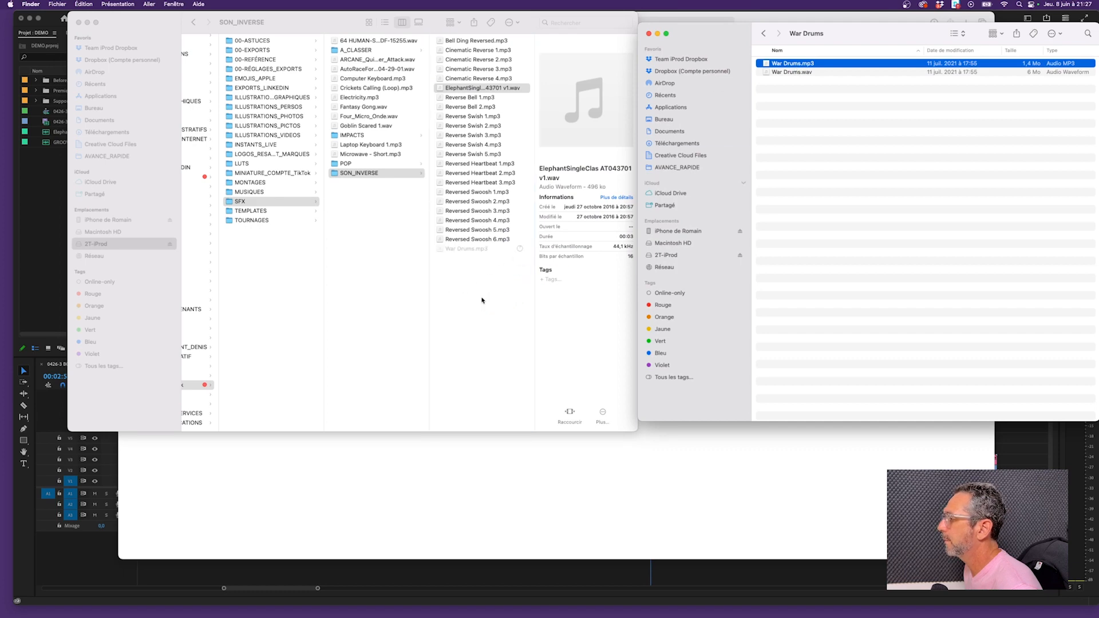
Step: Return to Premiere Pro and audition War Drums.mp3 in the SON_INVERSE folder of the Premiere Composer user library
left_click(56, 222)
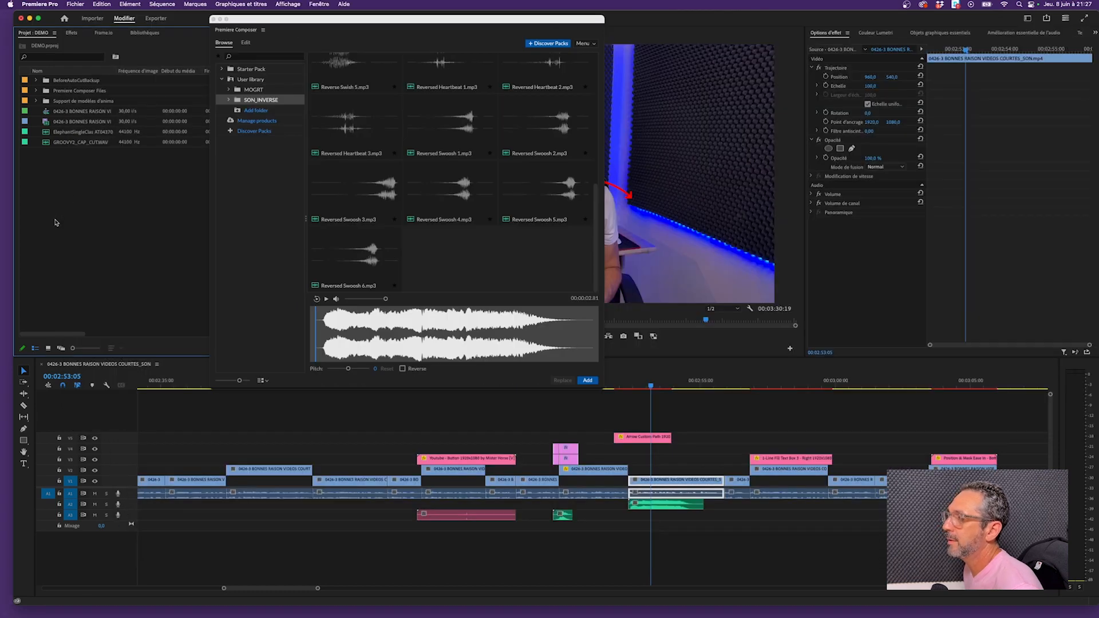
scroll(453, 229, "up", 5)
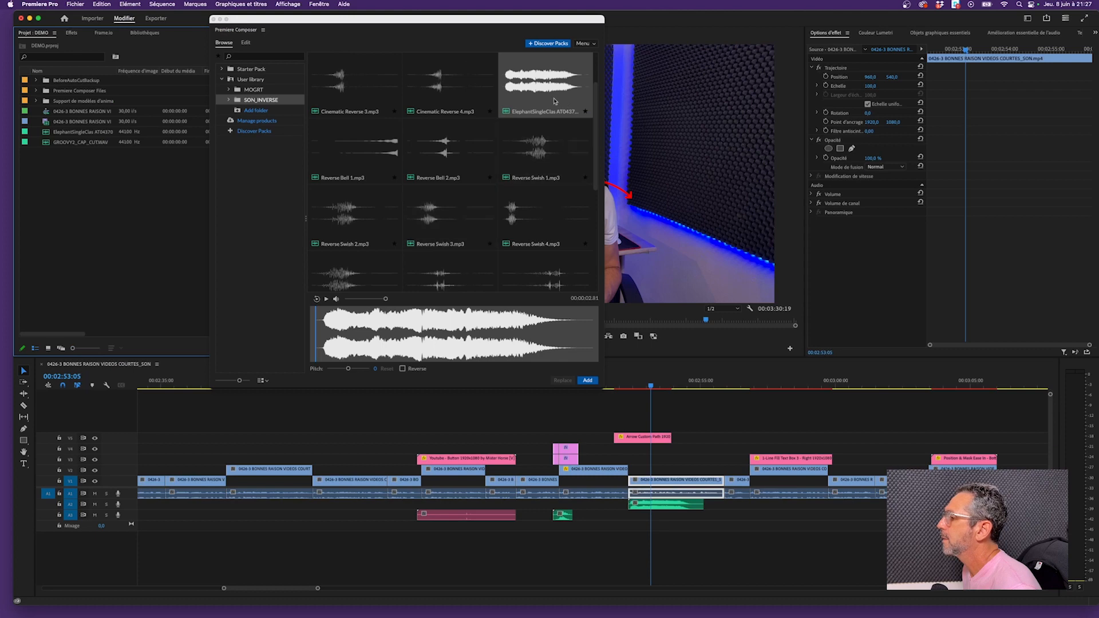
scroll(479, 176, "down", 5)
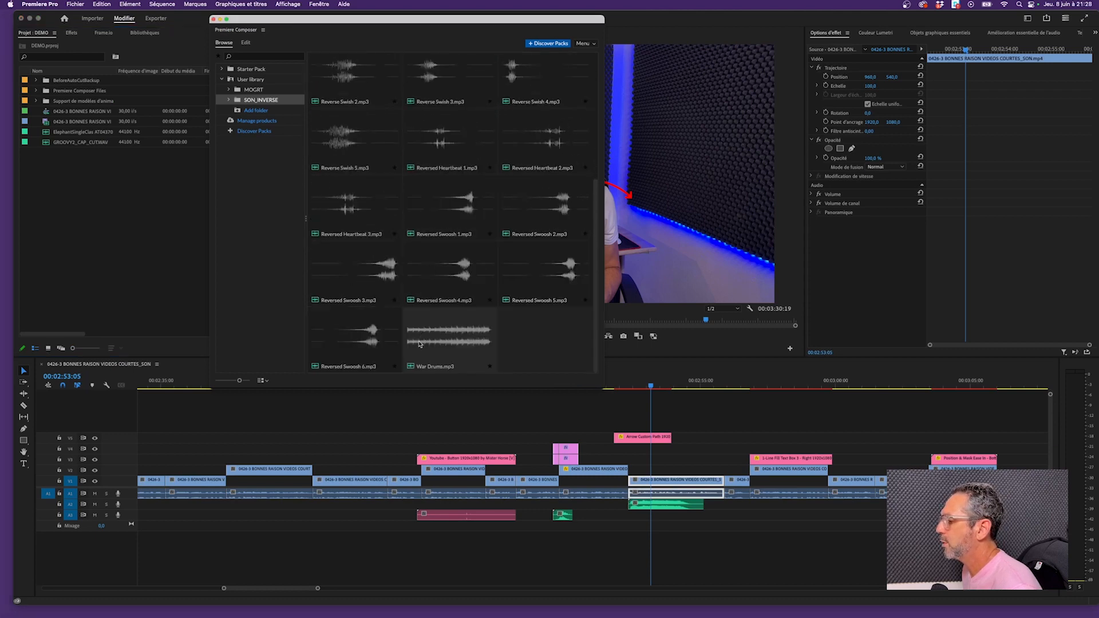
left_click(415, 342)
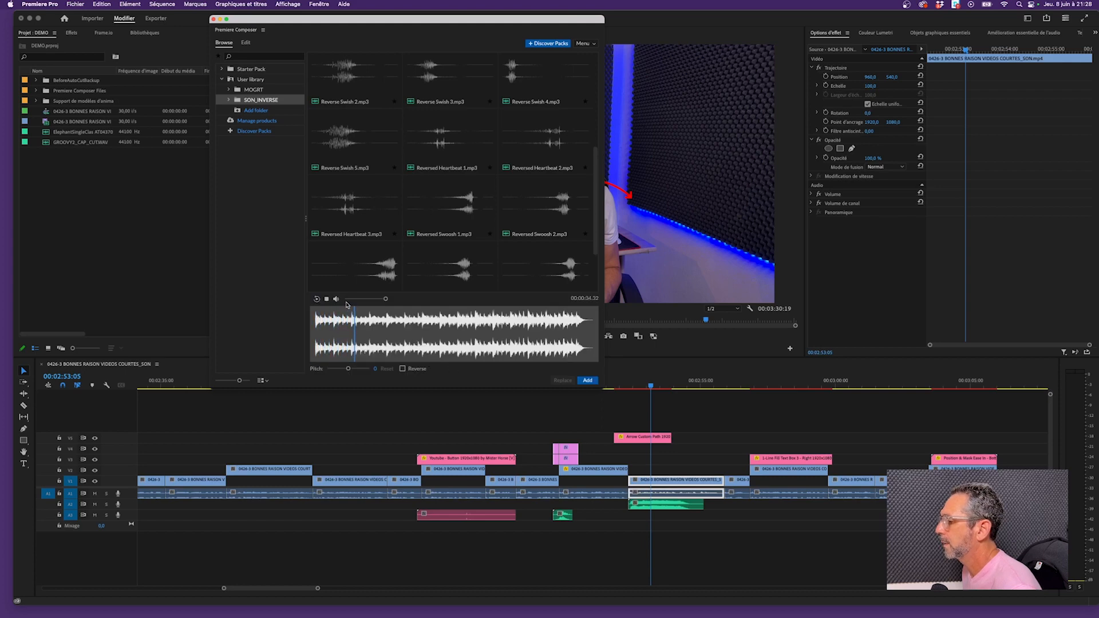
left_click(278, 186)
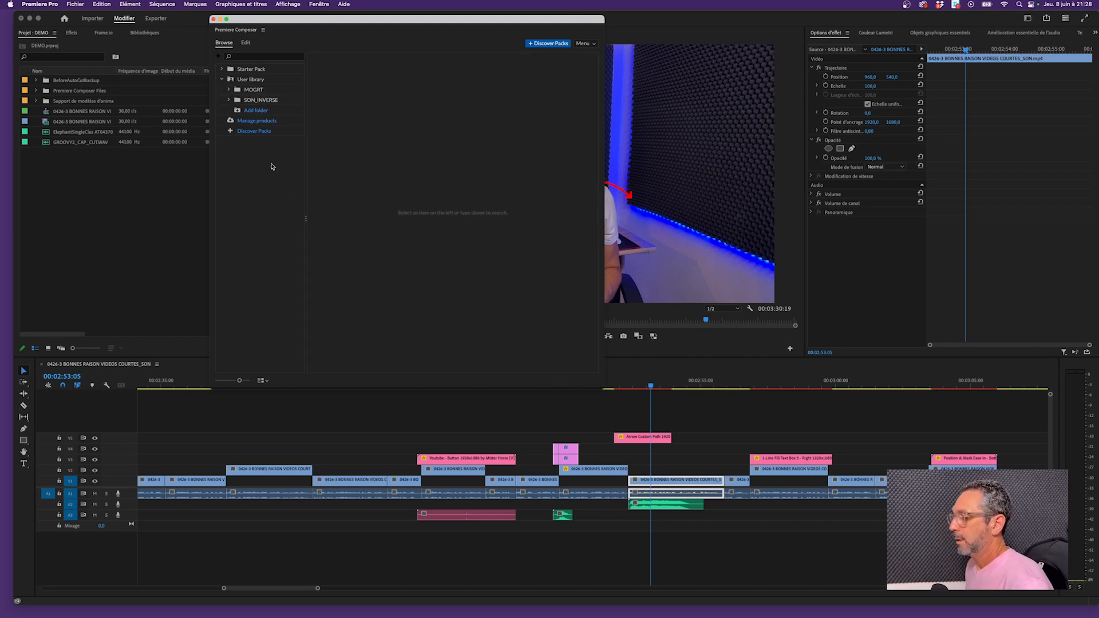
Step: Switch to Finder and view the emoji images in the EMOJIS_APPLE folder of VIDEO_POST_TikTok
key("super+Tab")
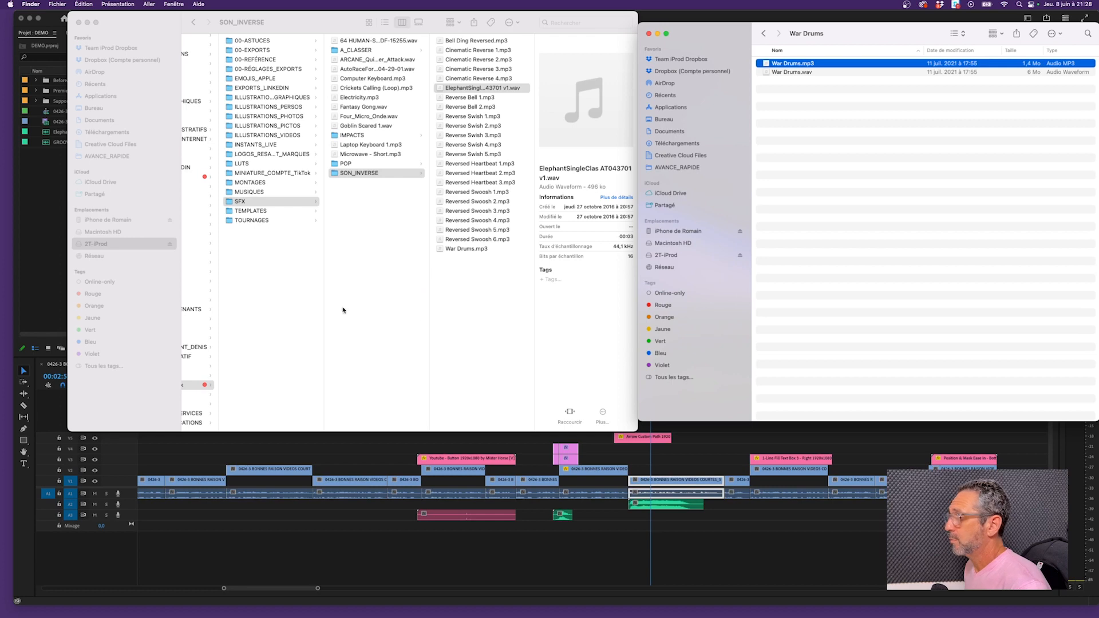
scroll(441, 329, "left", 6)
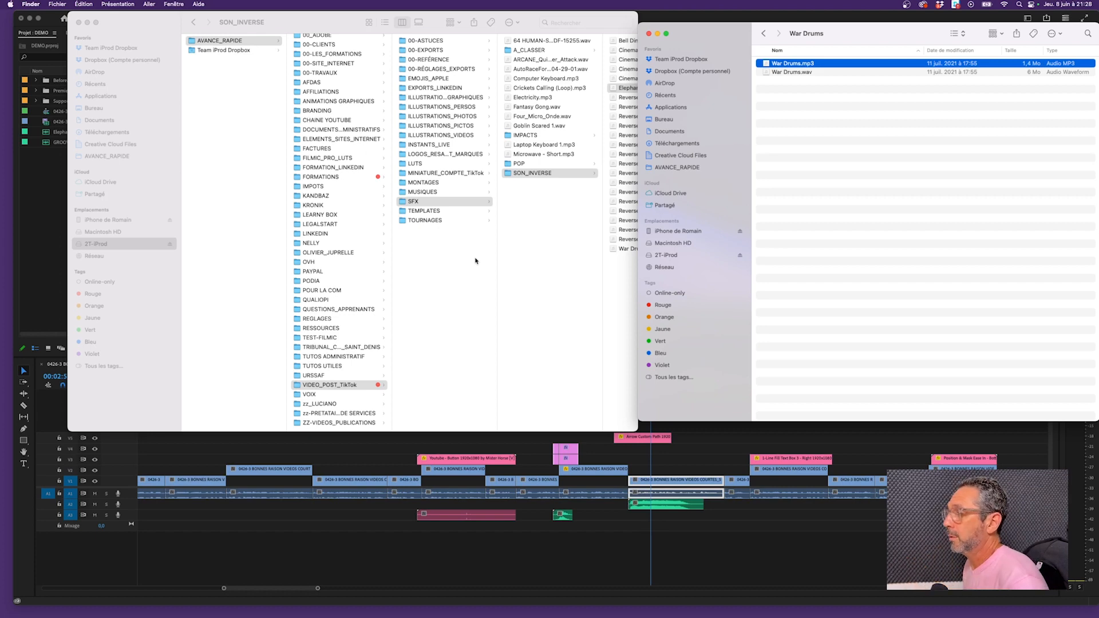
left_click(430, 81)
left_click(431, 81)
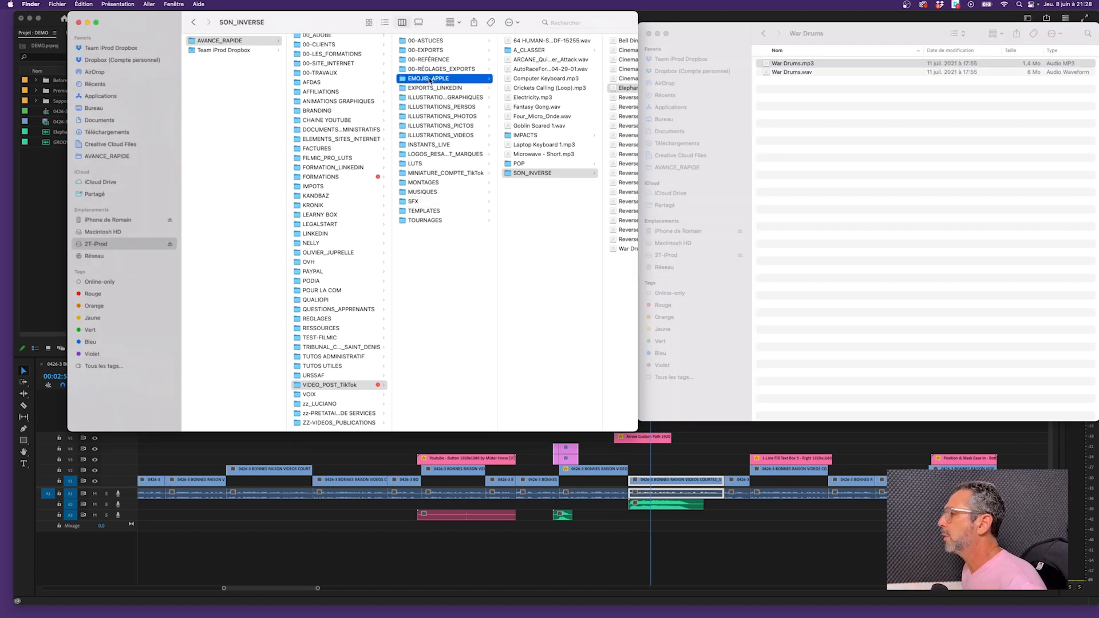
key("super+Tab")
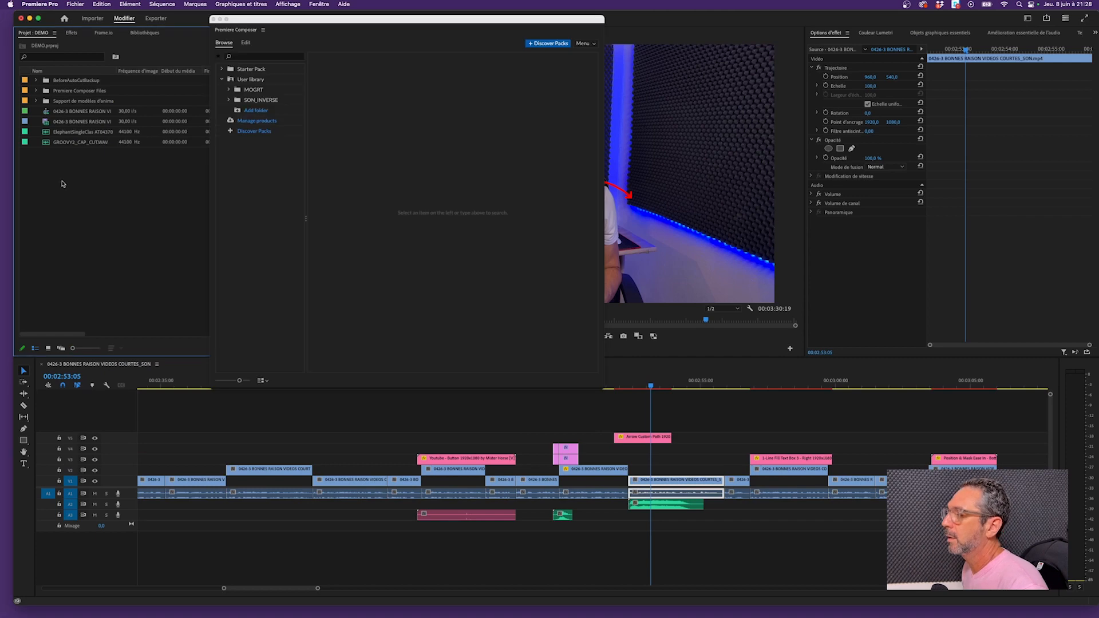
key("super+Tab")
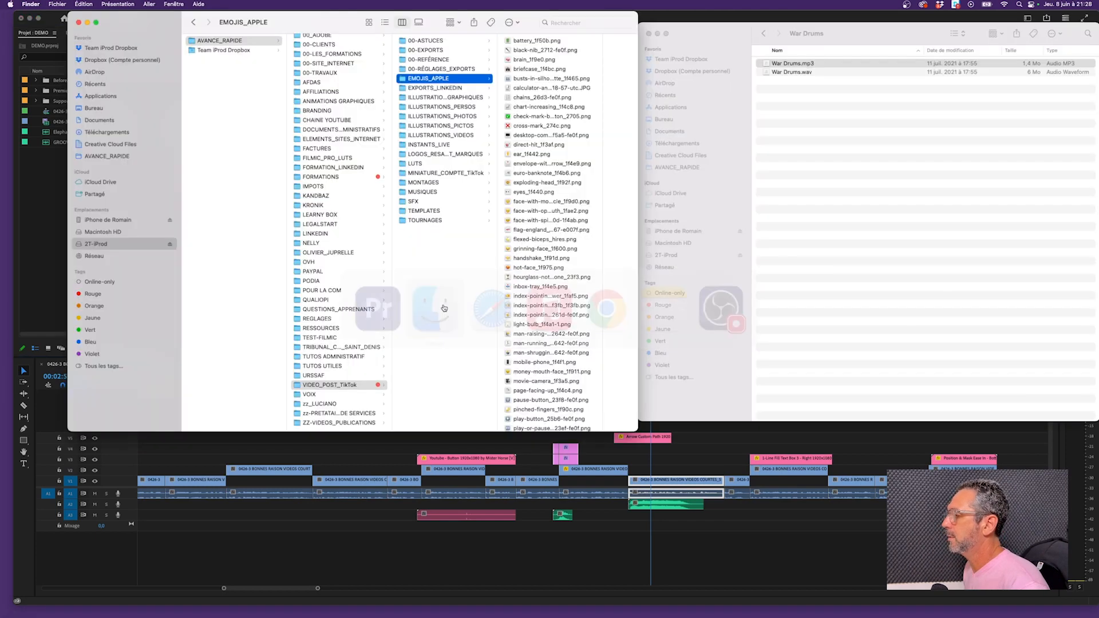
left_click(445, 309)
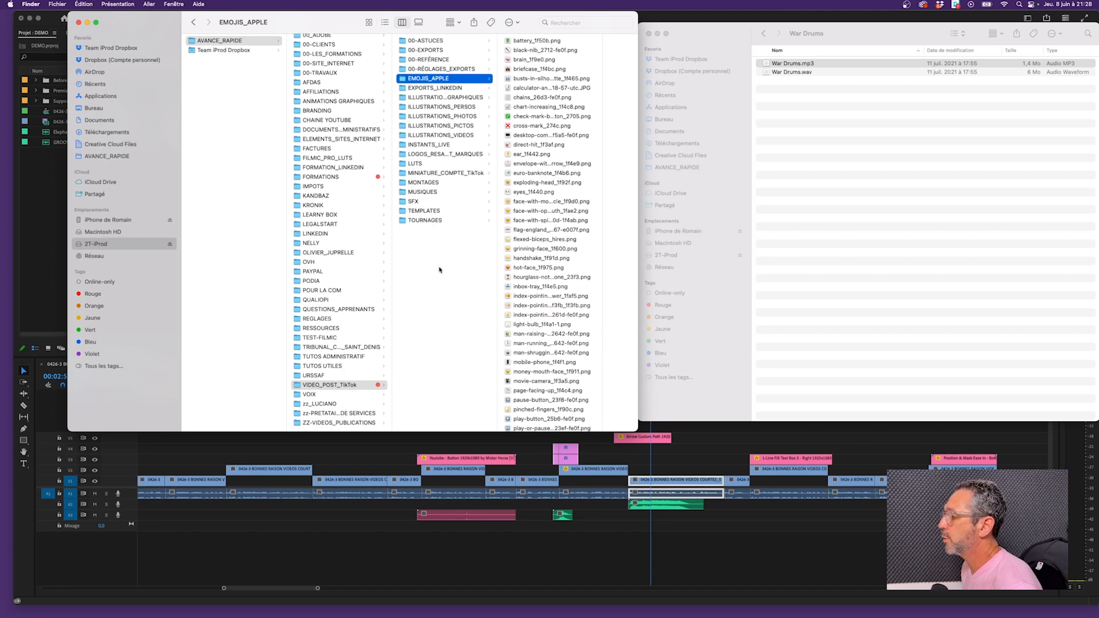
Step: Return to Premiere Pro and add the EMOJIS_APPLE folder from VIDEO_POST_TikTok to the Premiere Composer user library, storing previews inside that folder
left_click(23, 260)
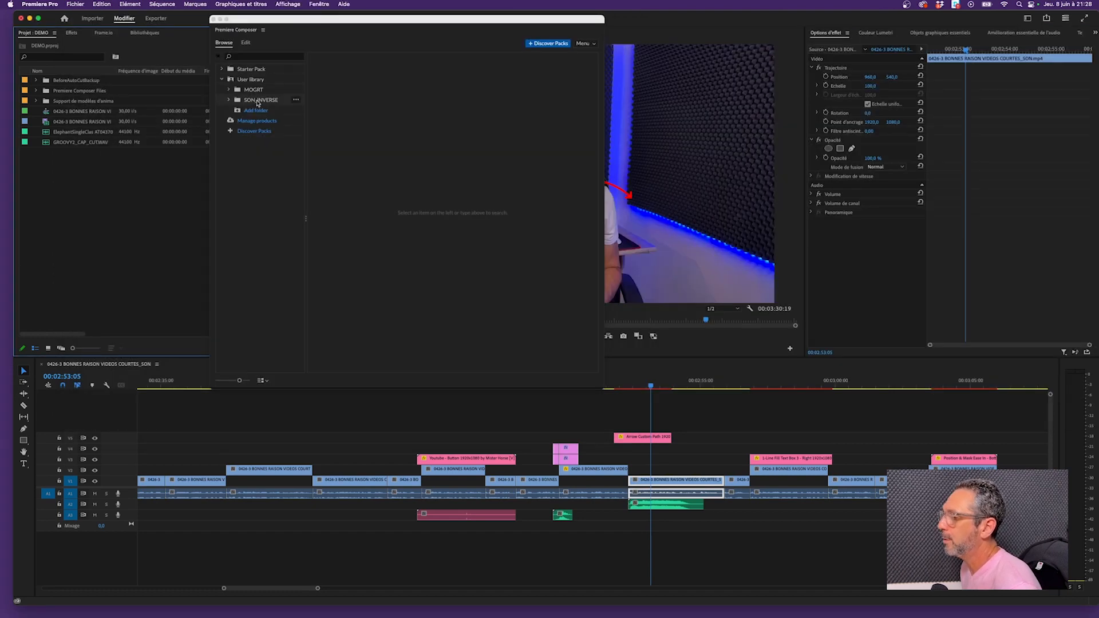
left_click(256, 110)
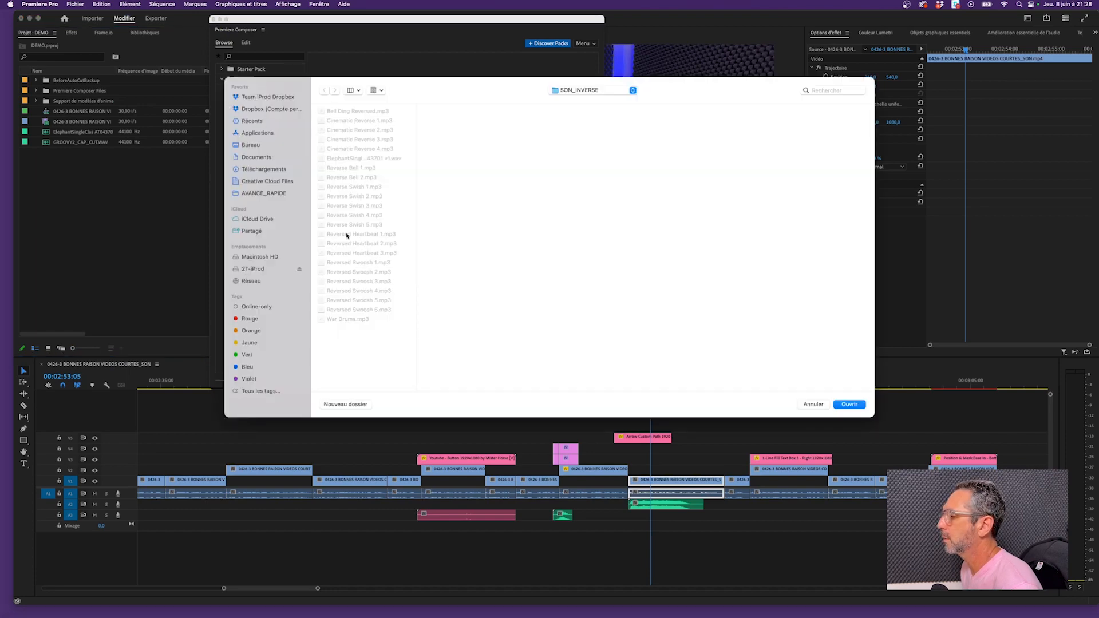
left_click(561, 91)
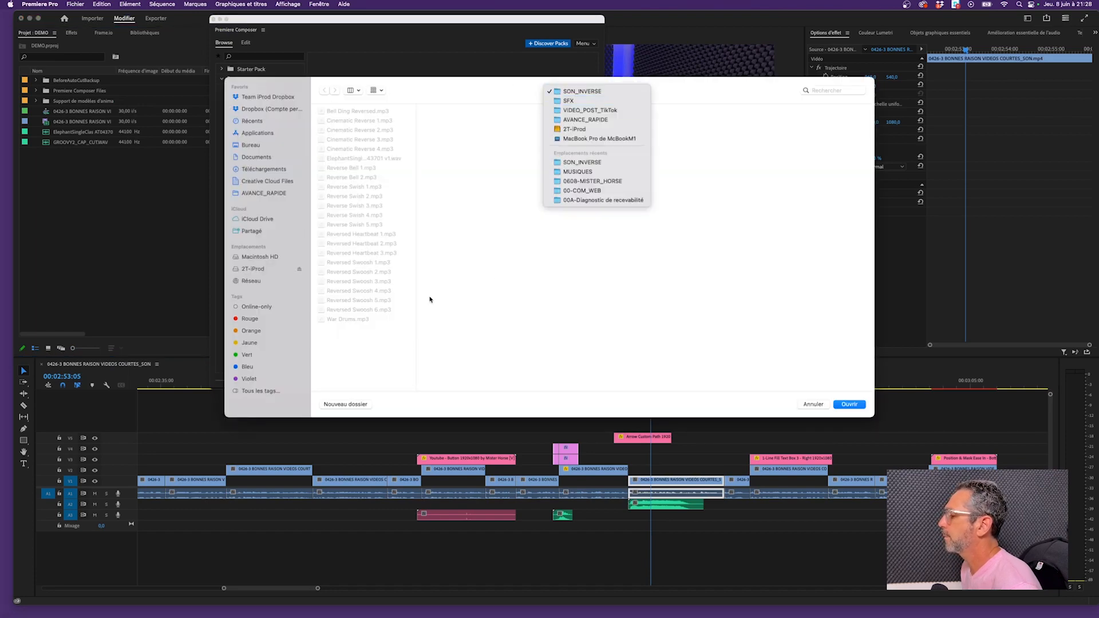
left_click(709, 409)
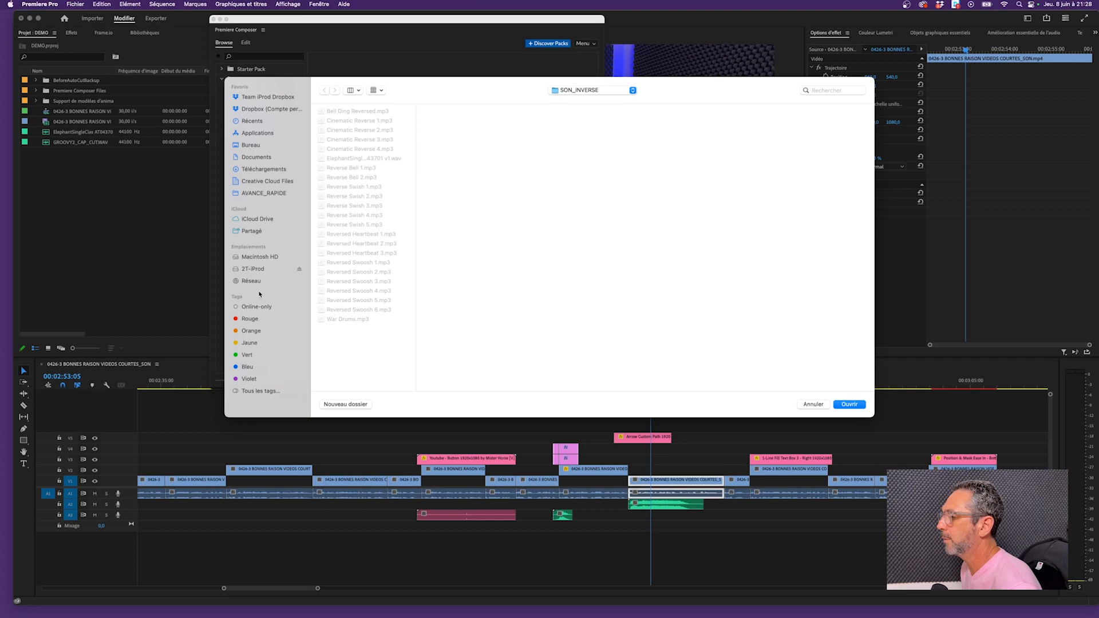
left_click(269, 195)
scroll(370, 356, "down", 10)
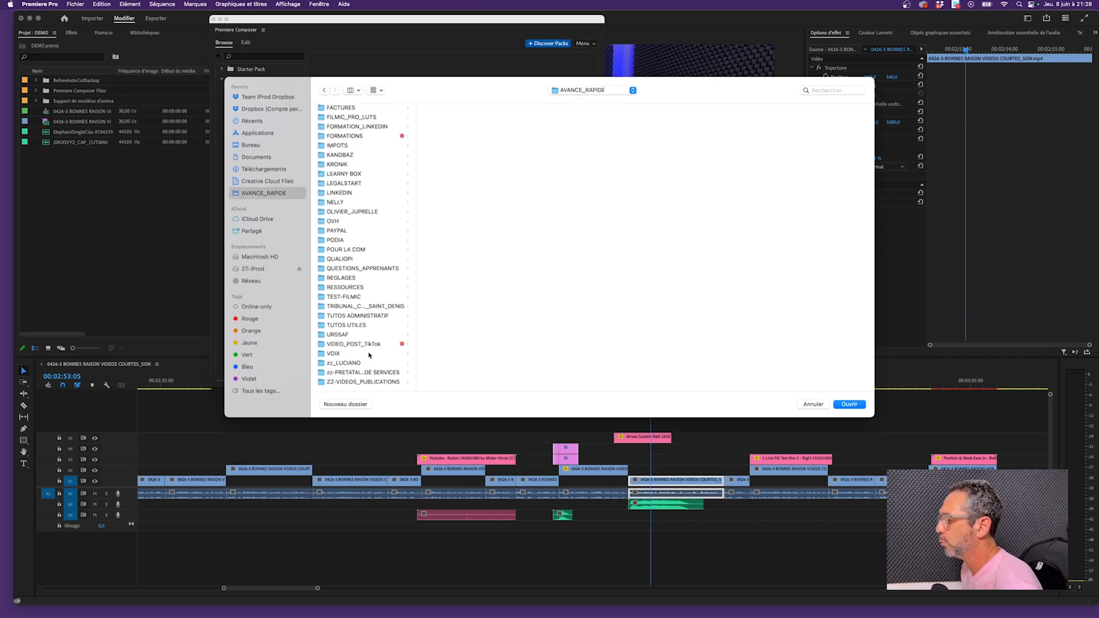
left_click(370, 345)
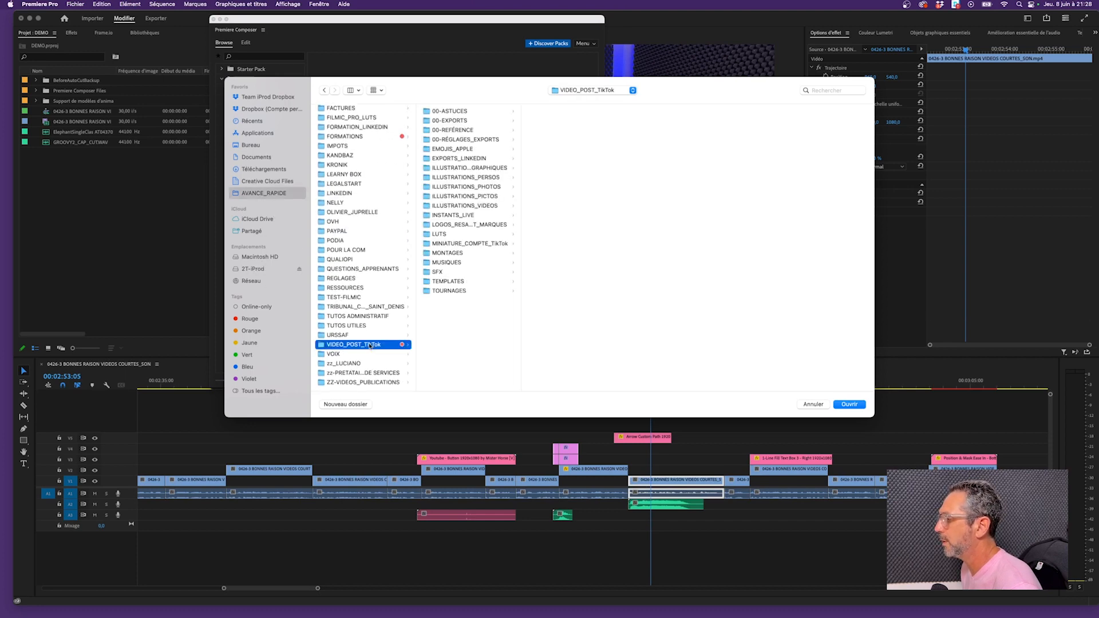
left_click(452, 149)
left_click(849, 404)
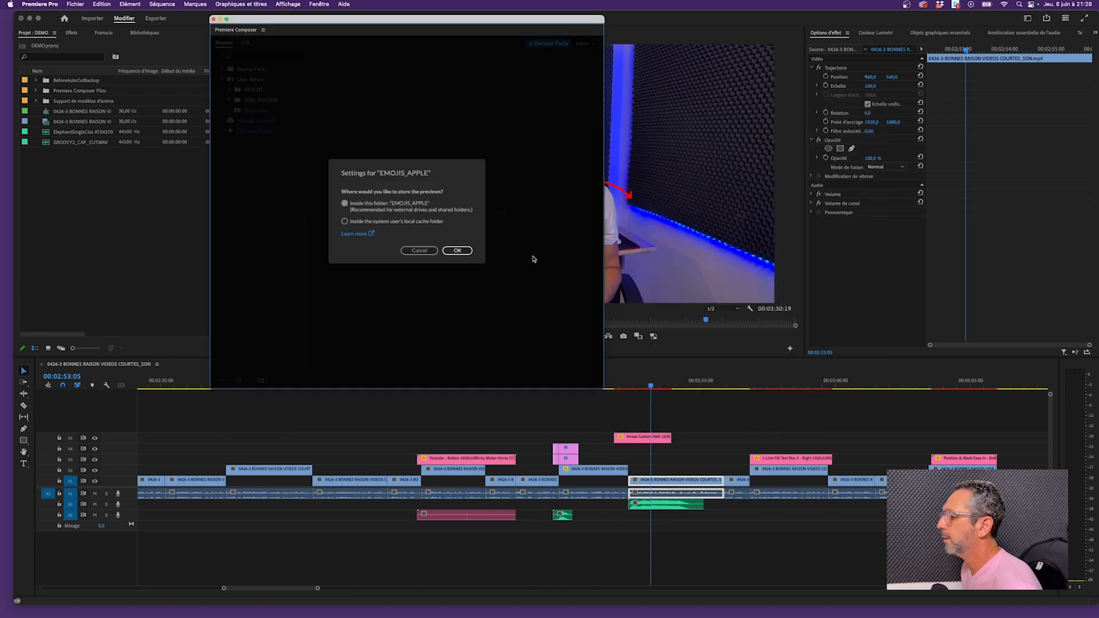
left_click(457, 252)
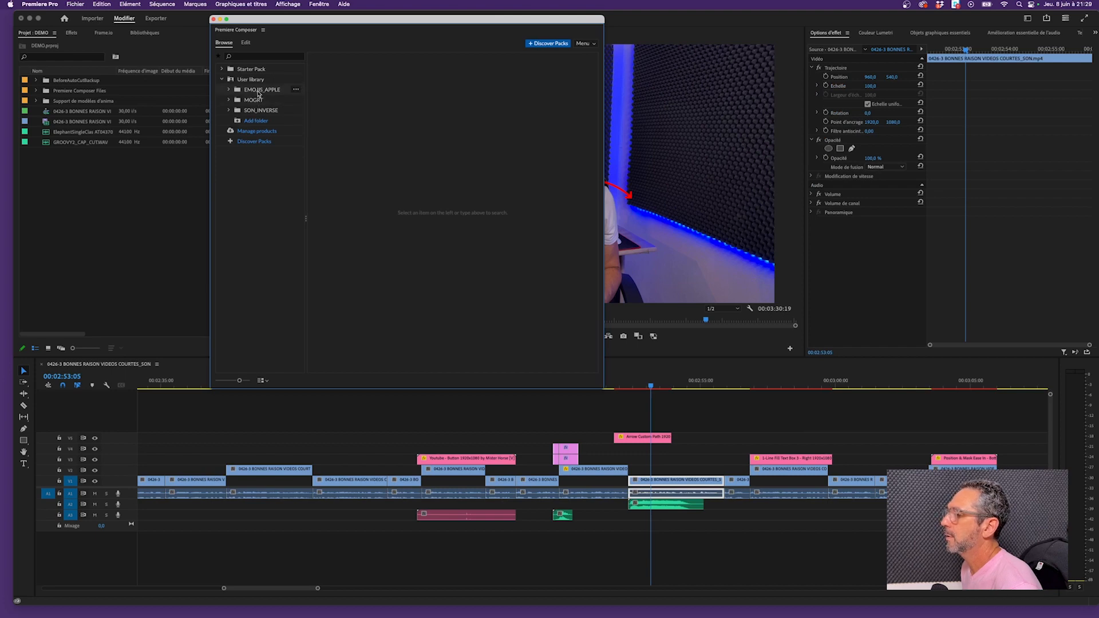
Step: Open the EMOJIS_APPLE folder in the user library and browse its emoji thumbnails
left_click(259, 91)
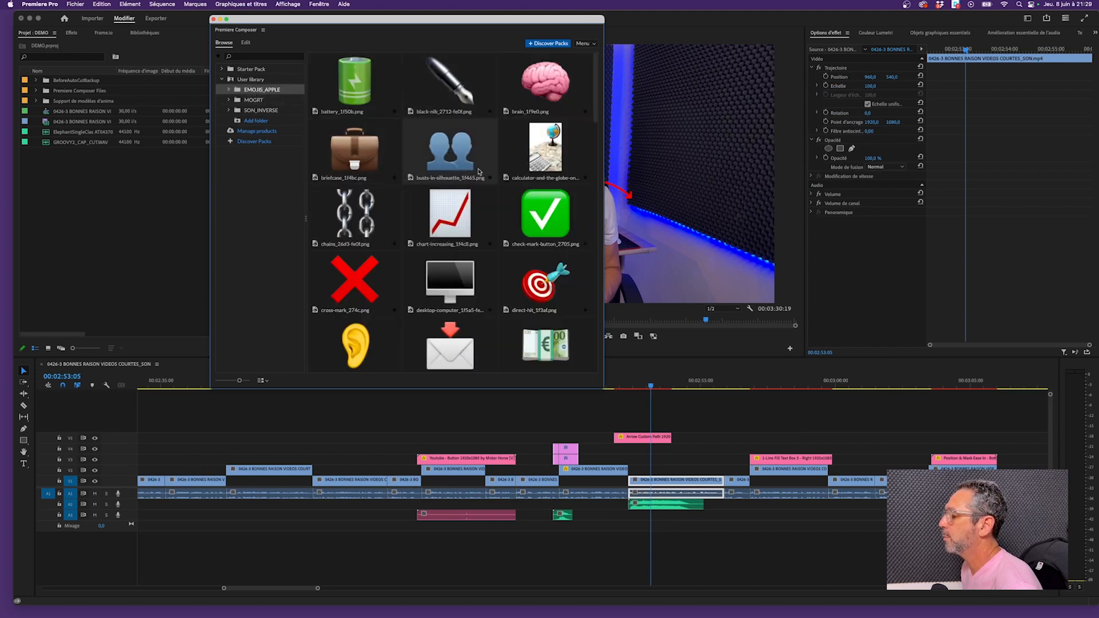
scroll(479, 171, "down", 8)
scroll(478, 170, "down", 1)
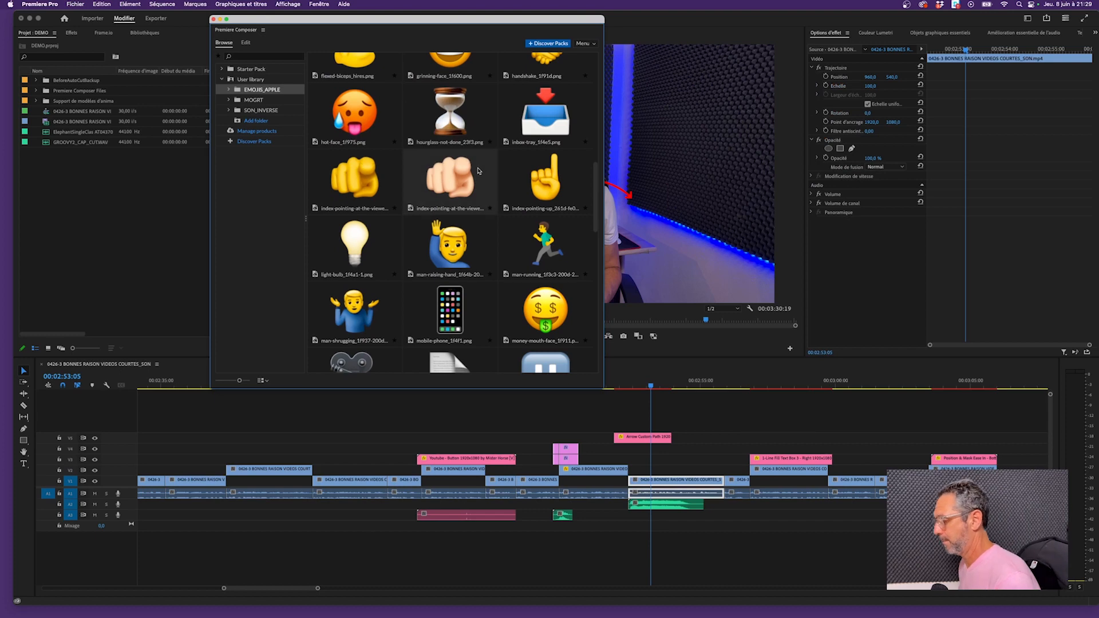
left_click(109, 228)
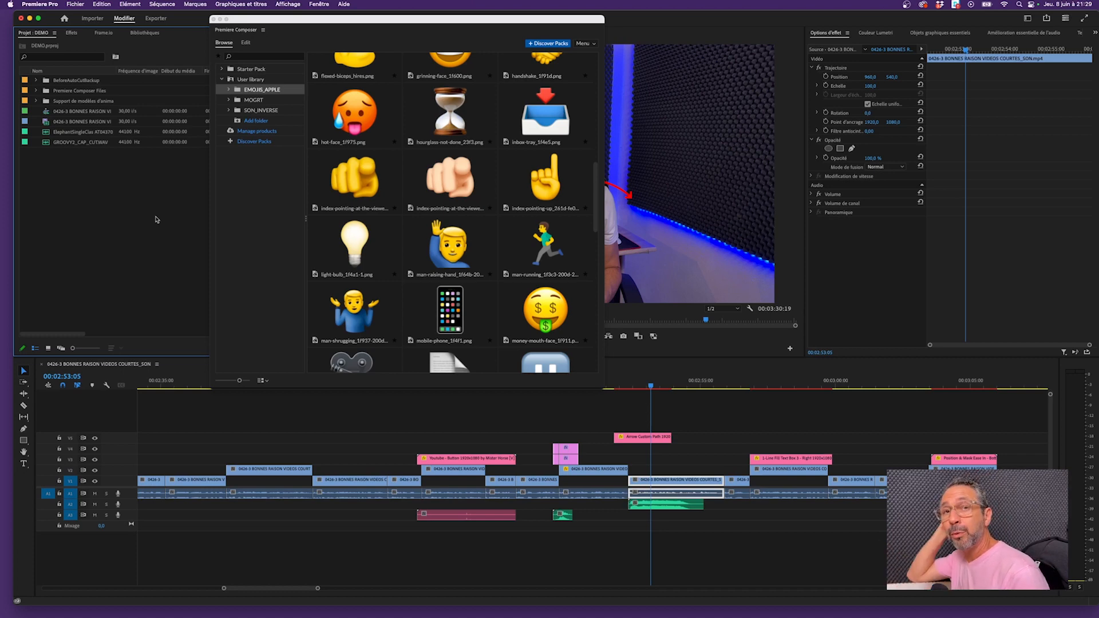
scroll(401, 206, "down", 10)
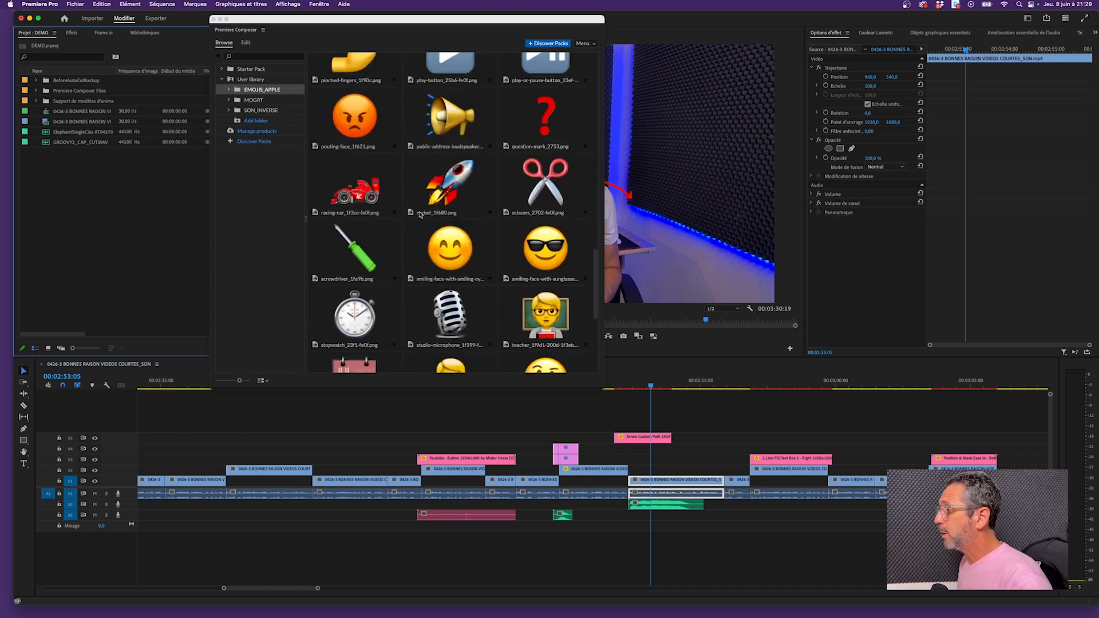
scroll(417, 213, "up", 15)
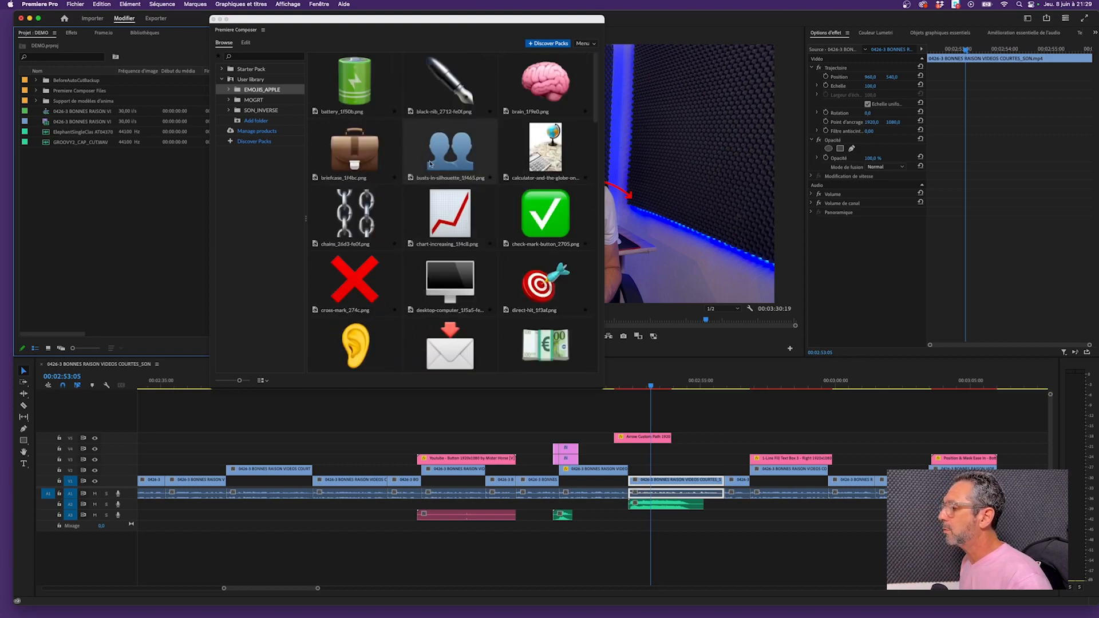
Step: Add timer-clock_23f2-fe0f.png to the timeline, move the playhead over its clip, and shift the Premiere Composer window temporarily aside to view the emoji
scroll(446, 190, "down", 10)
left_click(446, 190)
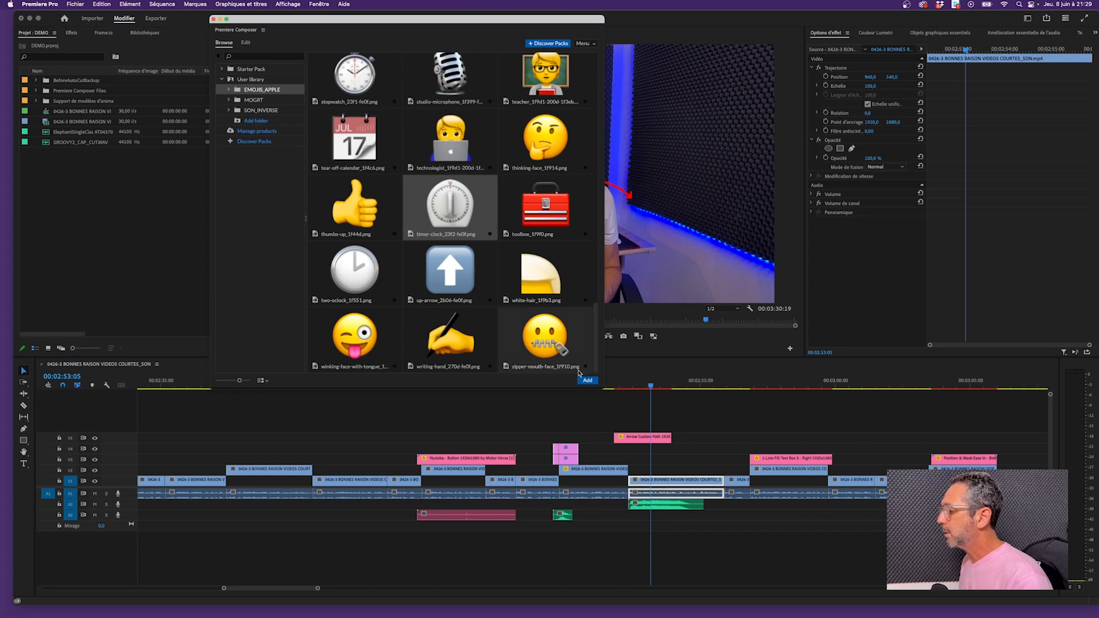
left_click(587, 380)
left_click(714, 385)
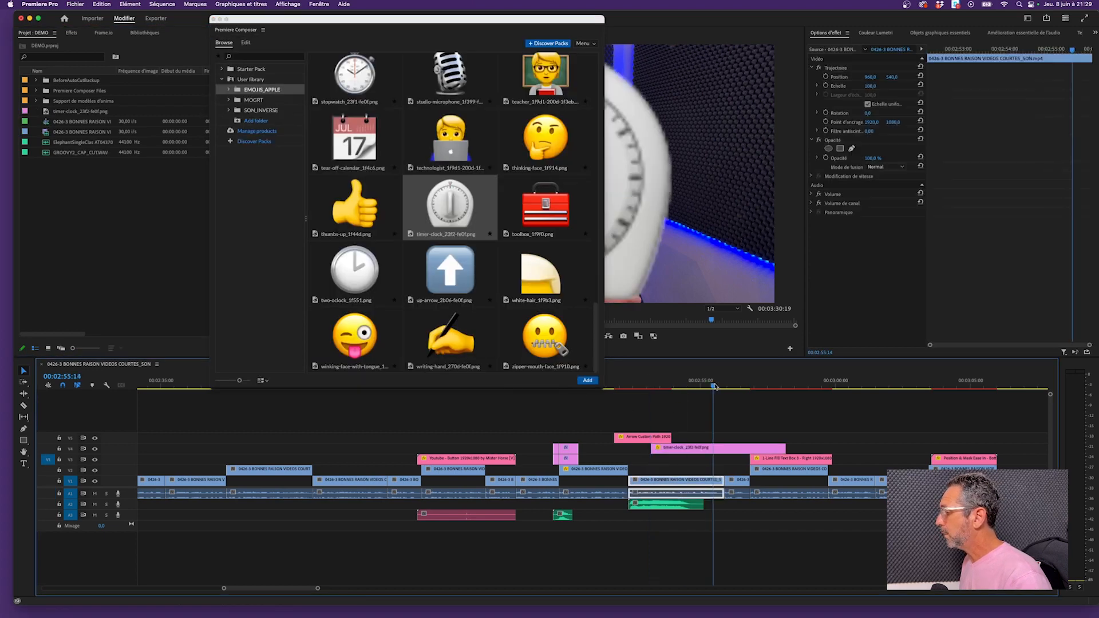
left_click_drag(515, 21, 268, 38)
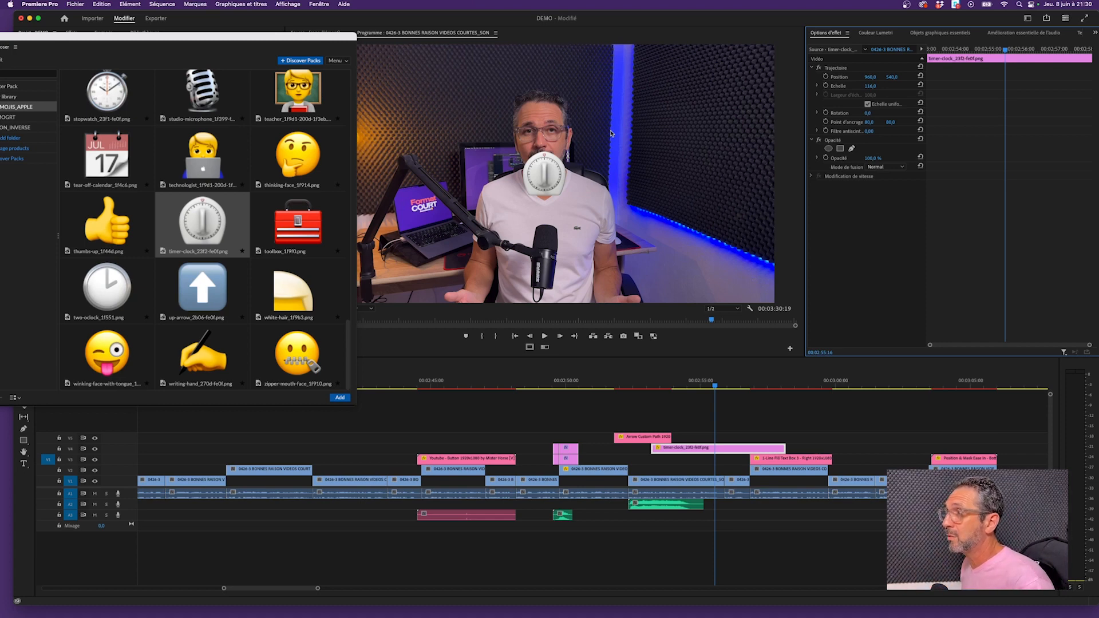
left_click_drag(355, 38, 671, 36)
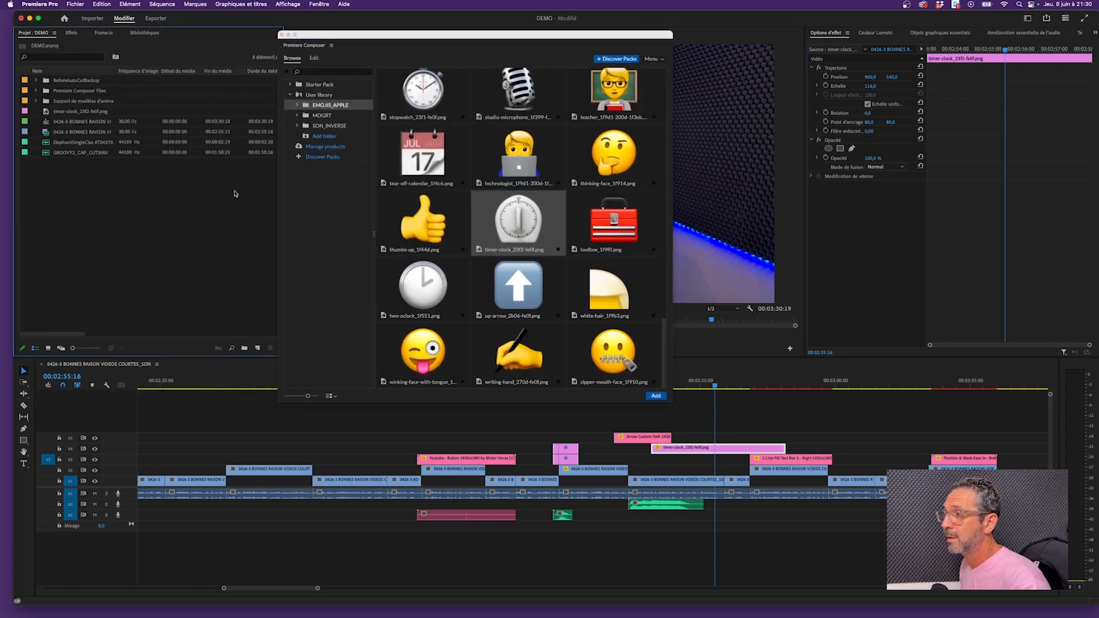